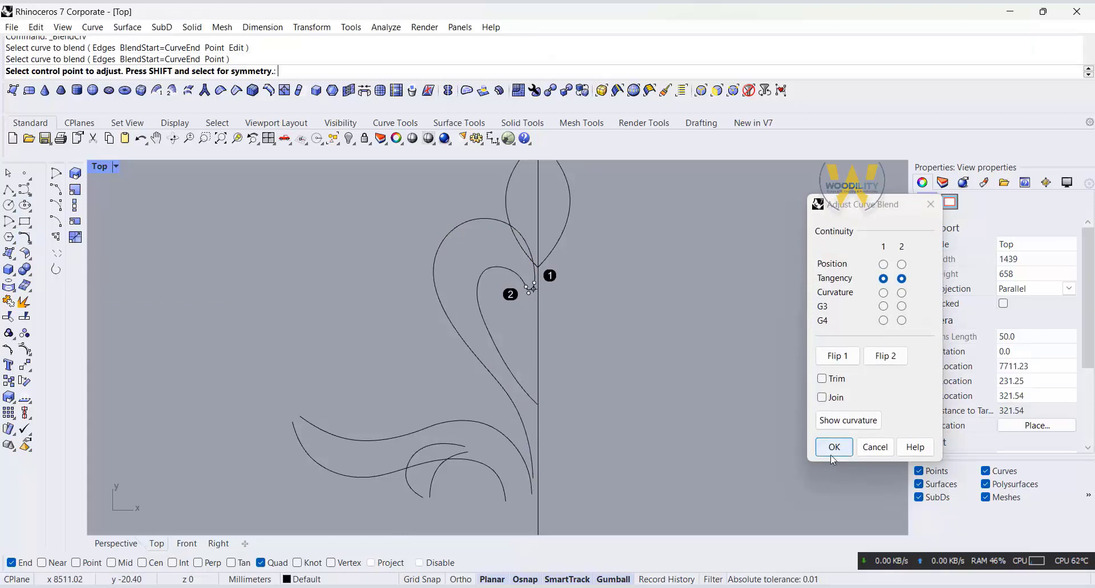
Step: Accept the tangency blend at the upper curl's inner tip and blend the two curve ends at the long leaf's outer tip
{"action": "left_click", "coordinate": [831, 454]}
{"action": "right_click_drag", "start_coordinate": [641, 480], "coordinate": [659, 420]}
{"action": "scroll", "coordinate": [341, 355], "scroll_direction": "up", "scroll_amount": 4}
{"action": "right_click", "coordinate": [340, 356]}
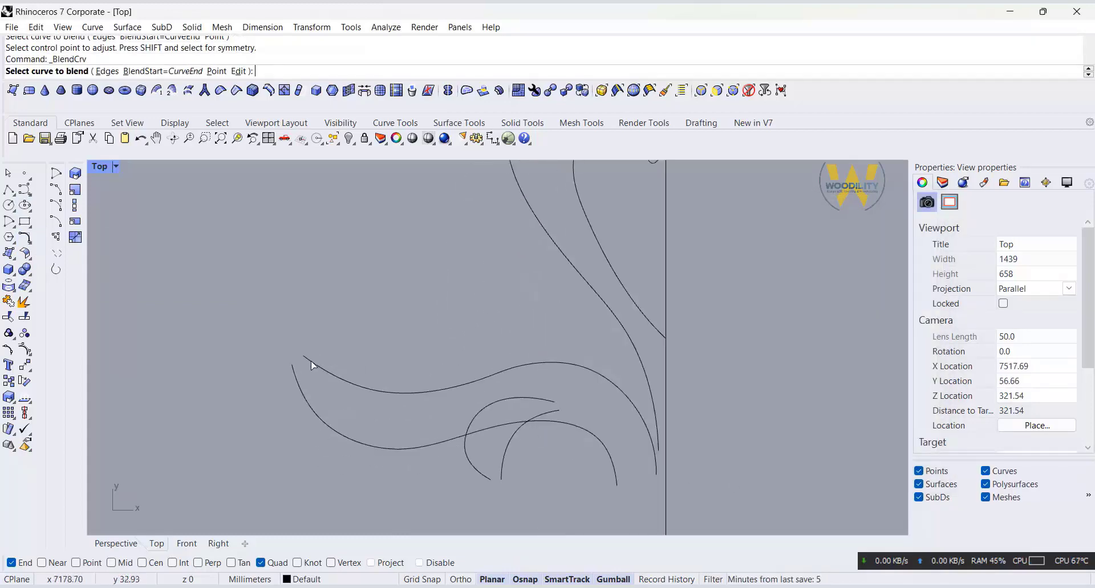
{"action": "left_click", "coordinate": [305, 359]}
{"action": "left_click", "coordinate": [293, 368]}
{"action": "left_click", "coordinate": [831, 444]}
Step: Blend the two open lower ends of the small inner leaf into a closed tip
{"action": "right_click", "coordinate": [516, 491]}
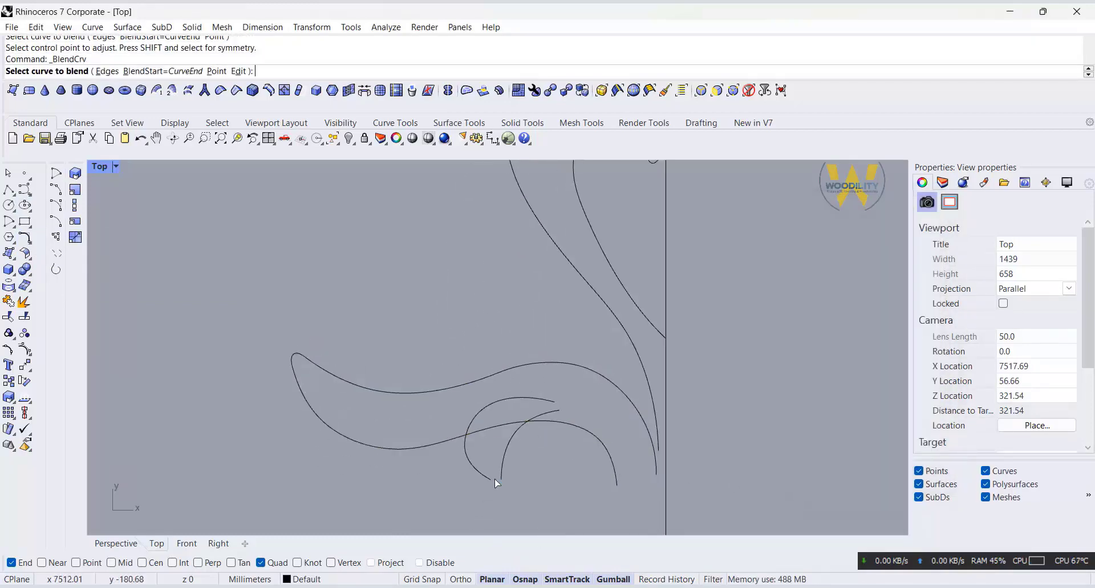
{"action": "left_click", "coordinate": [502, 476]}
{"action": "left_click", "coordinate": [484, 477]}
{"action": "left_click", "coordinate": [831, 447]}
Step: Join the six curves of the long leaf and the small inner leaf
{"action": "scroll", "coordinate": [506, 464], "scroll_direction": "down", "scroll_amount": 4}
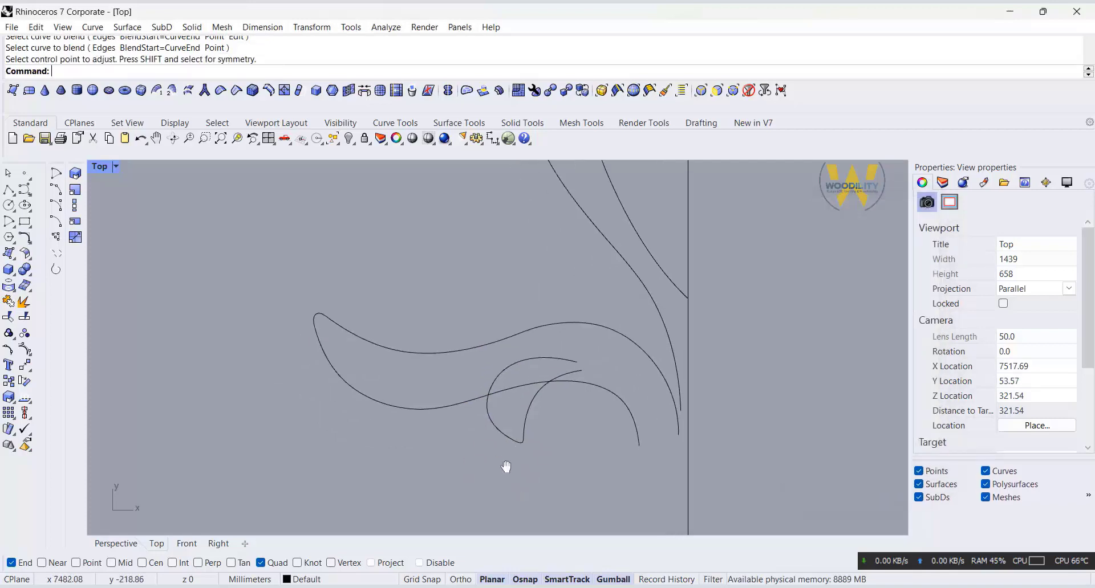
{"action": "left_click_drag", "start_coordinate": [442, 500], "coordinate": [320, 485]}
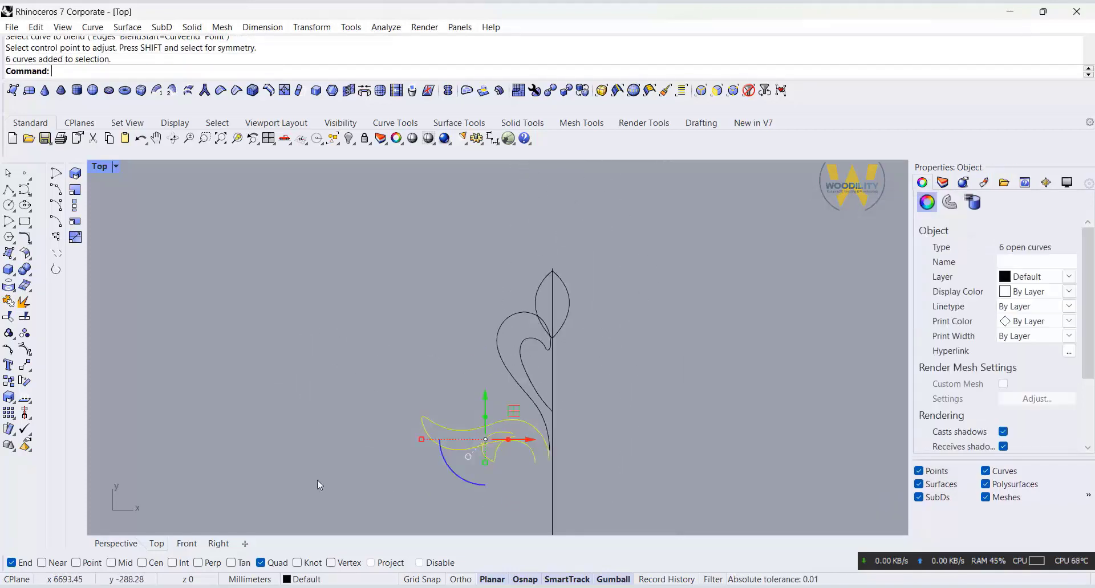
{"action": "left_click", "coordinate": [9, 306]}
Step: Join the three curves that form the upper heart-shaped curl
{"action": "scroll", "coordinate": [539, 332], "scroll_direction": "up", "scroll_amount": 18}
{"action": "left_click_drag", "start_coordinate": [582, 338], "coordinate": [485, 391]}
{"action": "scroll", "coordinate": [486, 390], "scroll_direction": "down", "scroll_amount": 9}
{"action": "scroll", "coordinate": [505, 358], "scroll_direction": "down", "scroll_amount": 4}
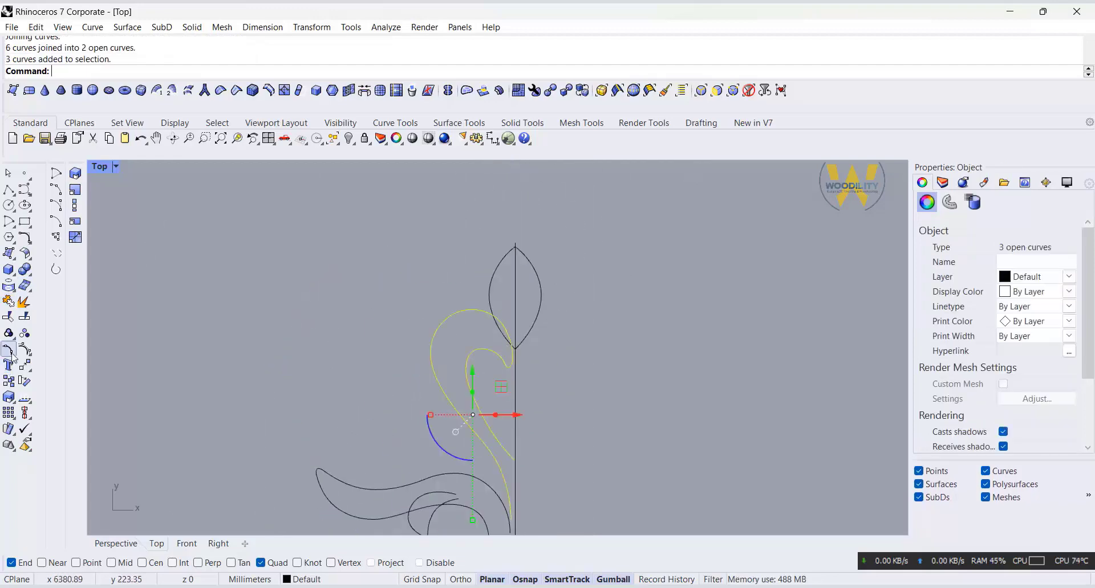
{"action": "left_click", "coordinate": [9, 306]}
{"action": "right_click_drag", "start_coordinate": [615, 394], "coordinate": [632, 338]}
{"action": "left_click", "coordinate": [9, 317]}
{"action": "left_click", "coordinate": [526, 310]}
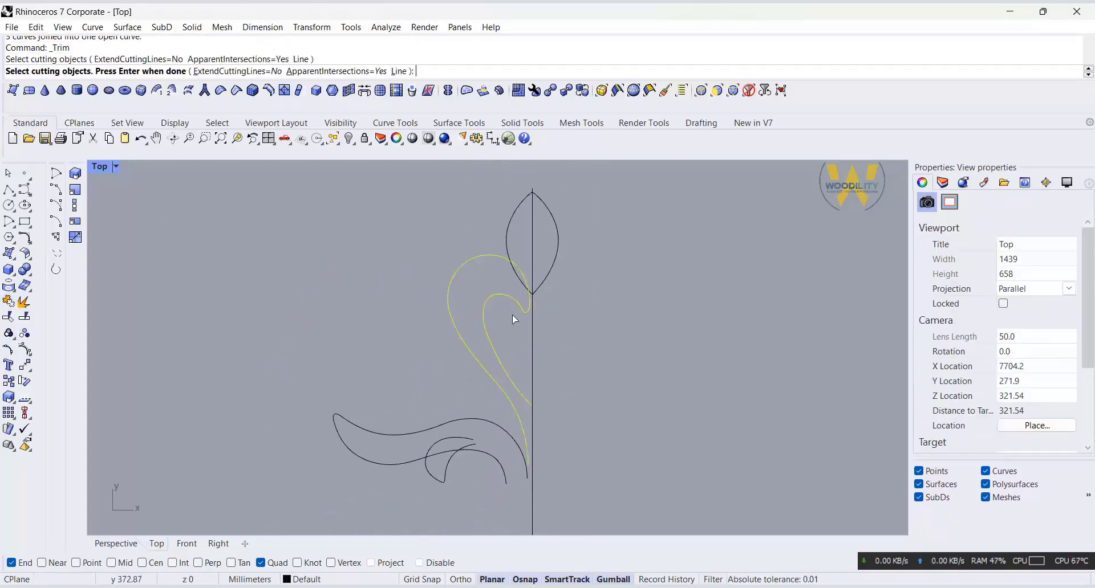
{"action": "key", "text": "Return"}
{"action": "key", "text": "Return"}
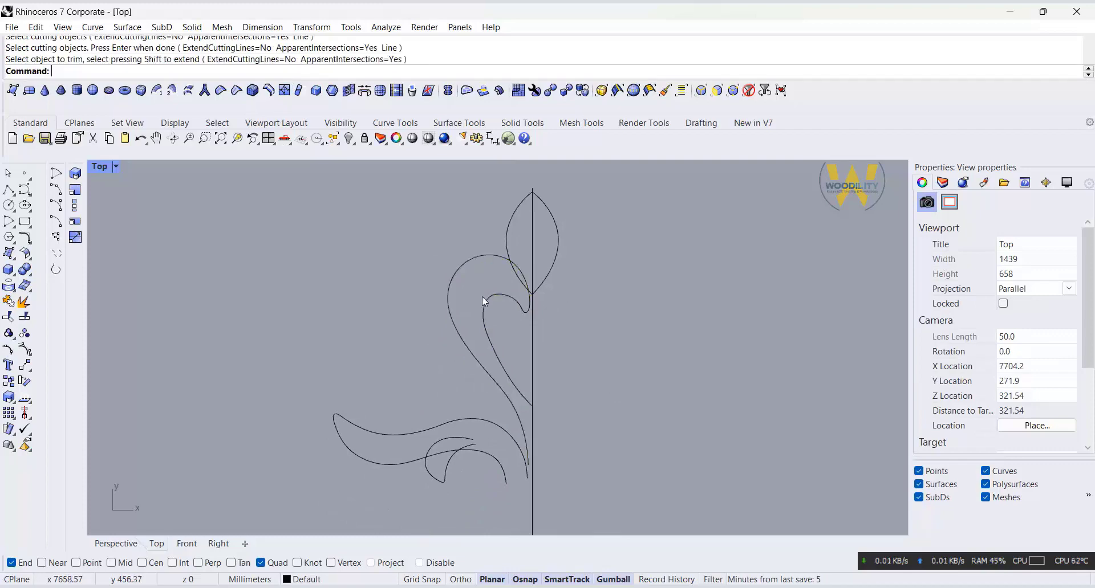
Step: Split the upper curl curve at a point on its small rounded inner tip, using the Point option
{"action": "left_click", "coordinate": [26, 319]}
{"action": "left_click", "coordinate": [109, 73]}
{"action": "scroll", "coordinate": [529, 321], "scroll_direction": "up", "scroll_amount": 6}
{"action": "left_click", "coordinate": [531, 299]}
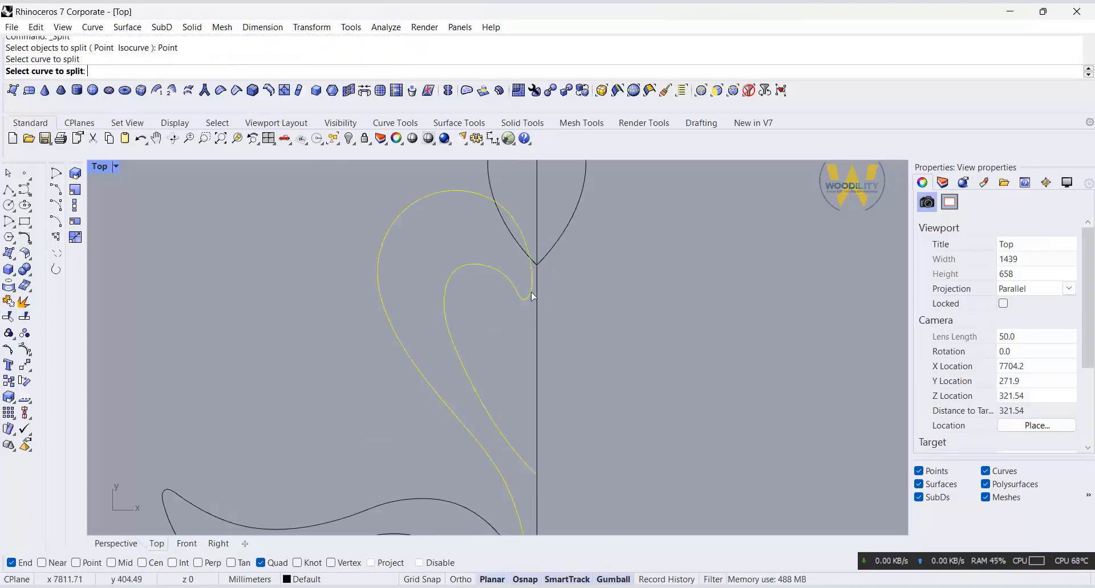
{"action": "scroll", "coordinate": [524, 300], "scroll_direction": "up", "scroll_amount": 4}
{"action": "left_click", "coordinate": [524, 297]}
{"action": "scroll", "coordinate": [525, 297], "scroll_direction": "down", "scroll_amount": 5}
{"action": "key", "text": "Return"}
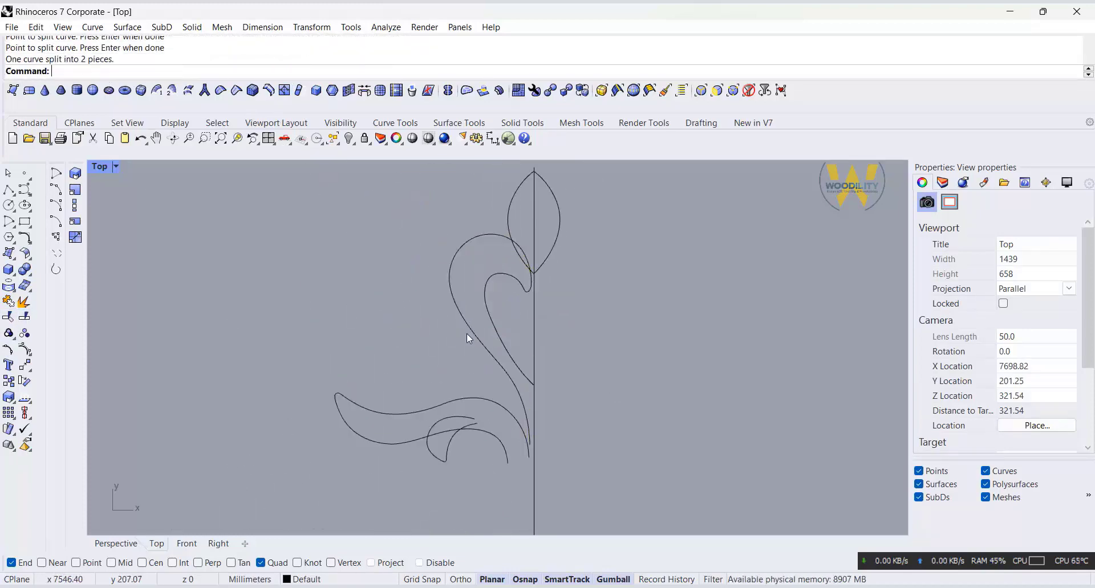
Step: Split the long leaf curve at a point on its rounded outer tip, using the Point option
{"action": "left_click", "coordinate": [348, 411]}
{"action": "key", "text": "Return"}
{"action": "scroll", "coordinate": [337, 408], "scroll_direction": "up", "scroll_amount": 4}
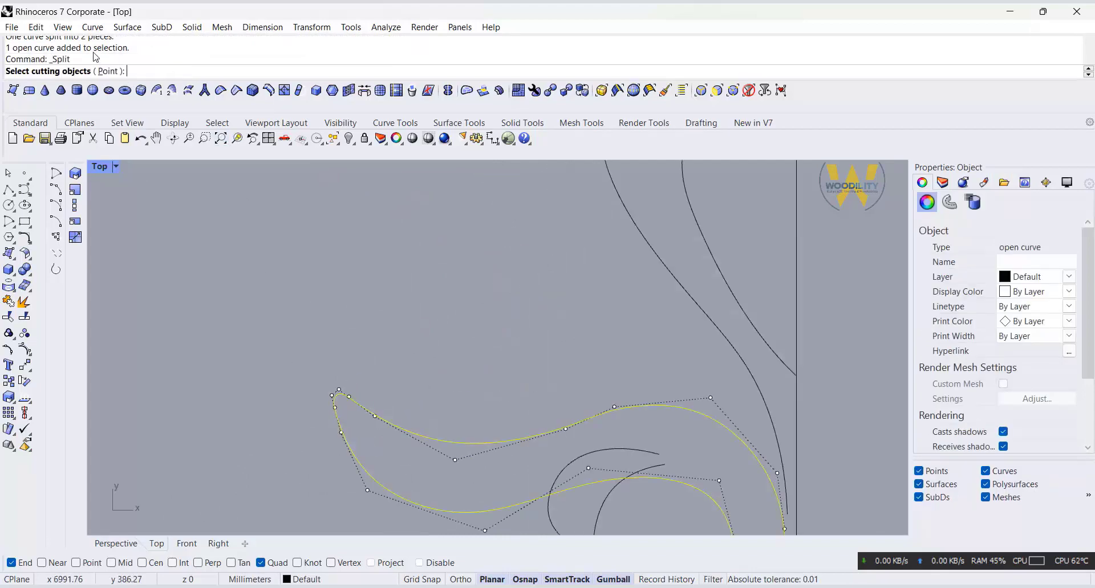
{"action": "left_click", "coordinate": [109, 71]}
{"action": "scroll", "coordinate": [319, 342], "scroll_direction": "up", "scroll_amount": 3}
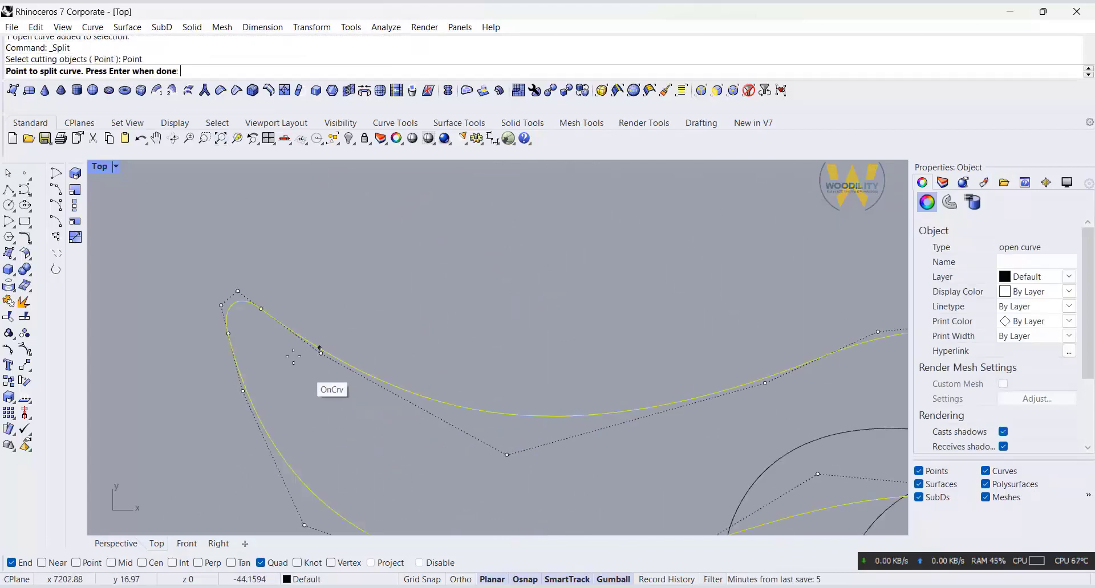
{"action": "left_click", "coordinate": [232, 303]}
{"action": "key", "text": "Return"}
Step: Split the small inner leaf curve at a point on its rounded lower tip, using the Point option
{"action": "scroll", "coordinate": [244, 278], "scroll_direction": "down", "scroll_amount": 10}
{"action": "scroll", "coordinate": [500, 394], "scroll_direction": "up", "scroll_amount": 6}
{"action": "left_click", "coordinate": [405, 394]}
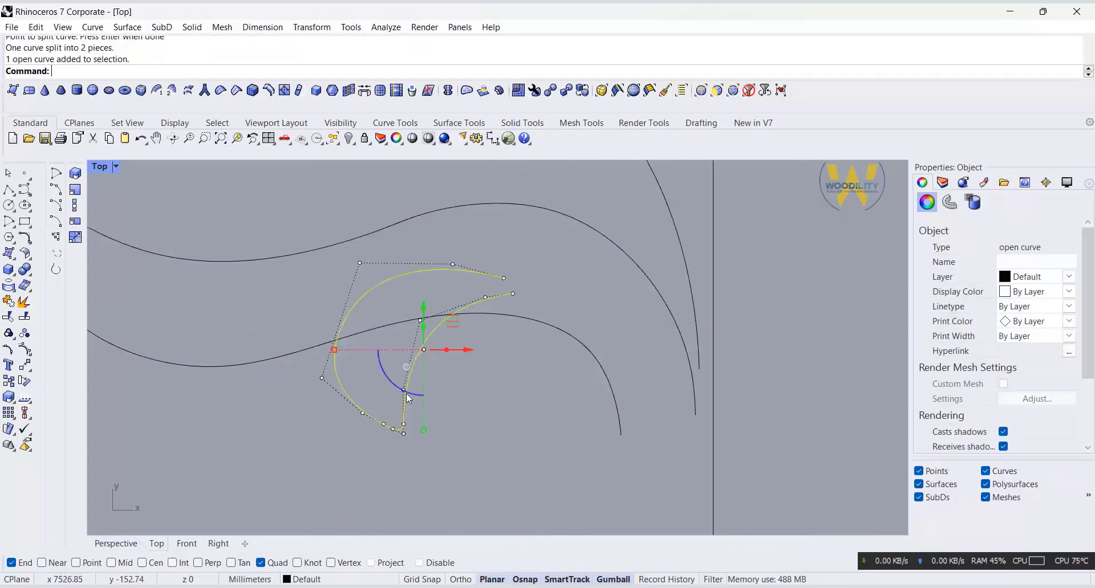
{"action": "left_click", "coordinate": [25, 318]}
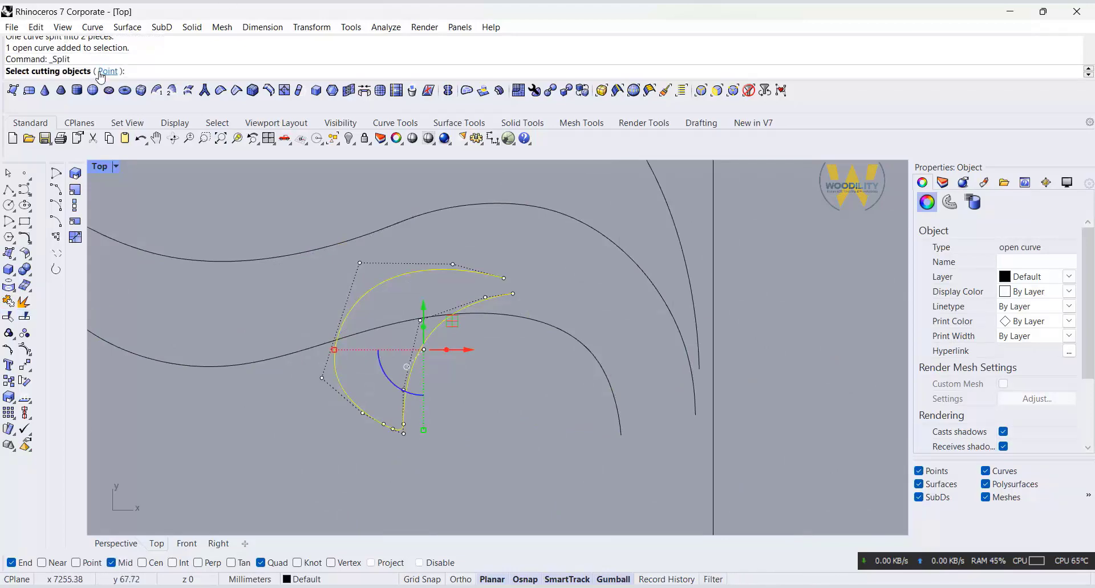
{"action": "left_click", "coordinate": [109, 71]}
{"action": "scroll", "coordinate": [399, 425], "scroll_direction": "up", "scroll_amount": 4}
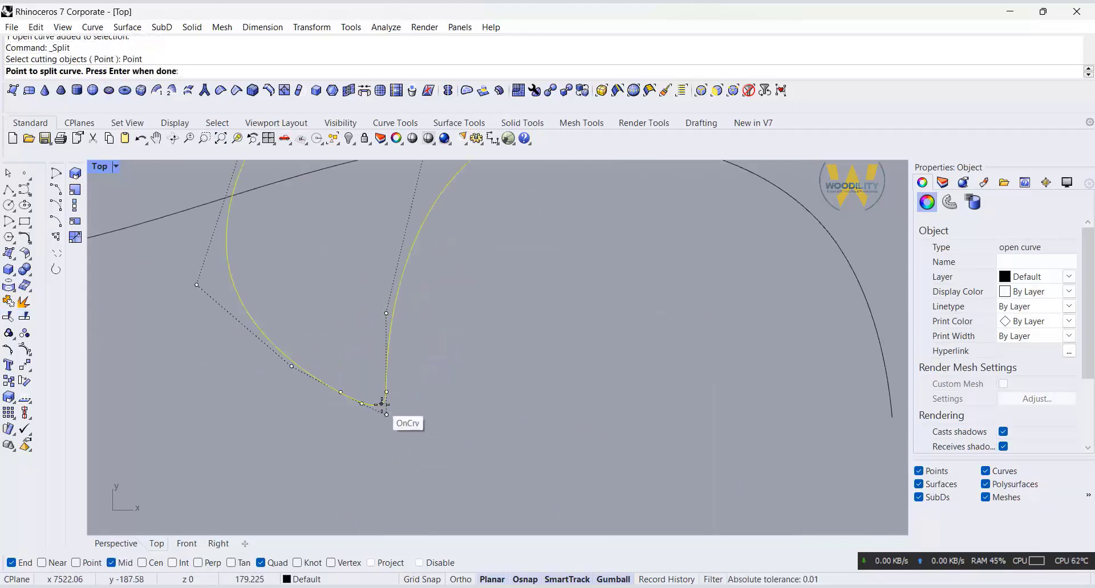
{"action": "left_click", "coordinate": [381, 404]}
{"action": "key", "text": "Return"}
{"action": "scroll", "coordinate": [468, 427], "scroll_direction": "down", "scroll_amount": 6}
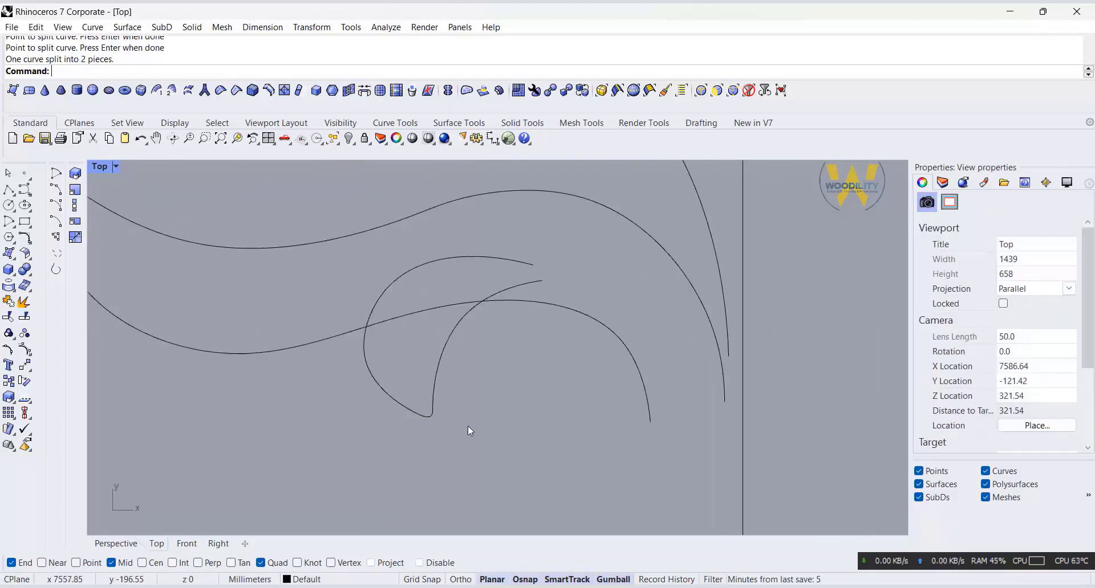
Step: Narrow the top bud by scaling the middle control points of both side curves inward toward the centre line
{"action": "right_click_drag", "start_coordinate": [467, 428], "coordinate": [544, 484]}
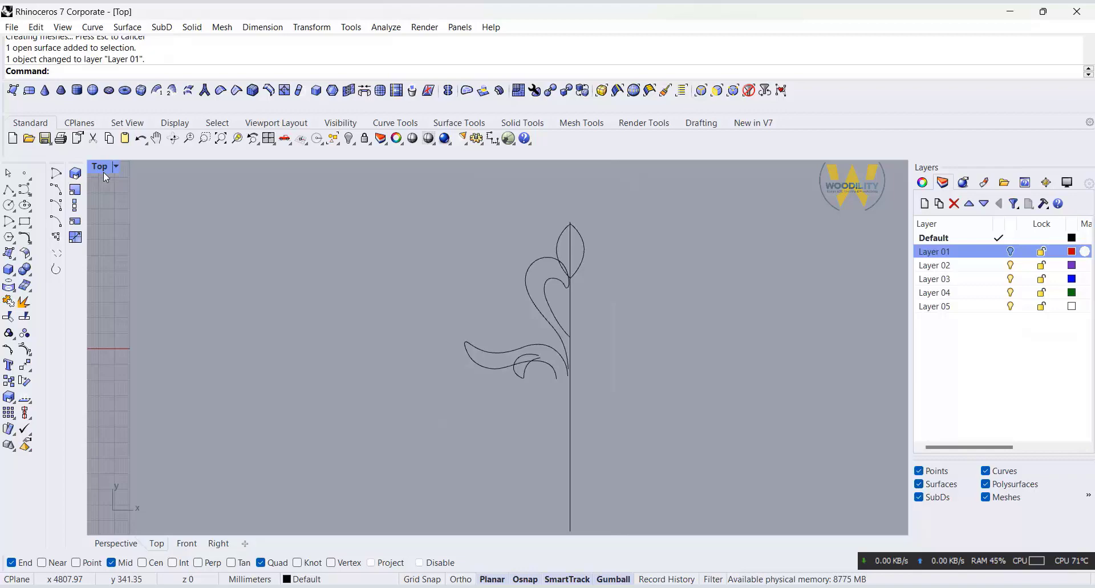
{"action": "scroll", "coordinate": [541, 320], "scroll_direction": "up", "scroll_amount": 4}
{"action": "left_click", "coordinate": [540, 320]}
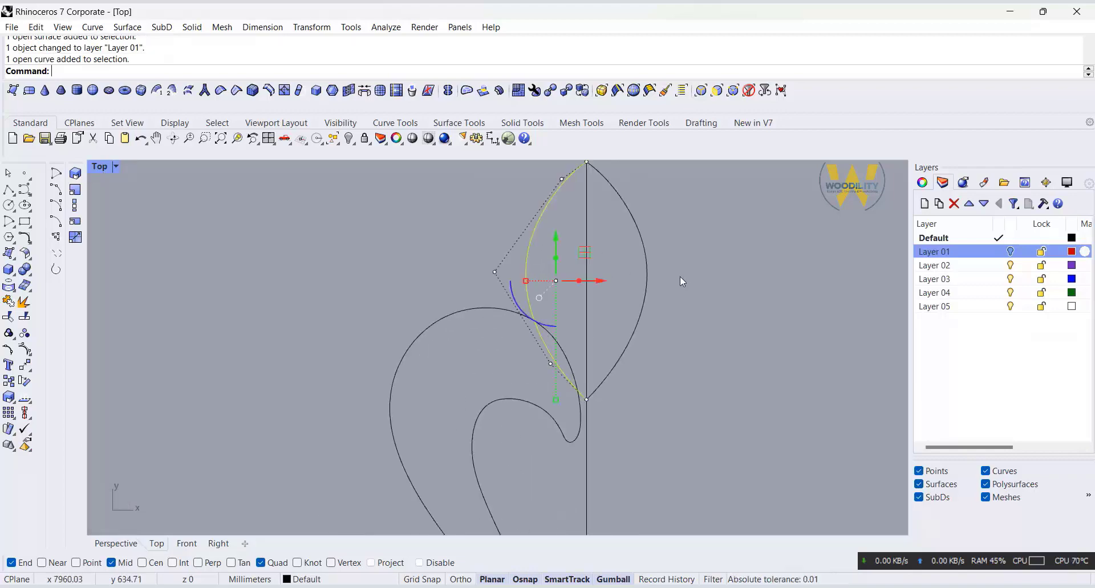
{"action": "left_click", "coordinate": [646, 276], "text": "shift"}
{"action": "left_click_drag", "start_coordinate": [448, 238], "coordinate": [779, 286]}
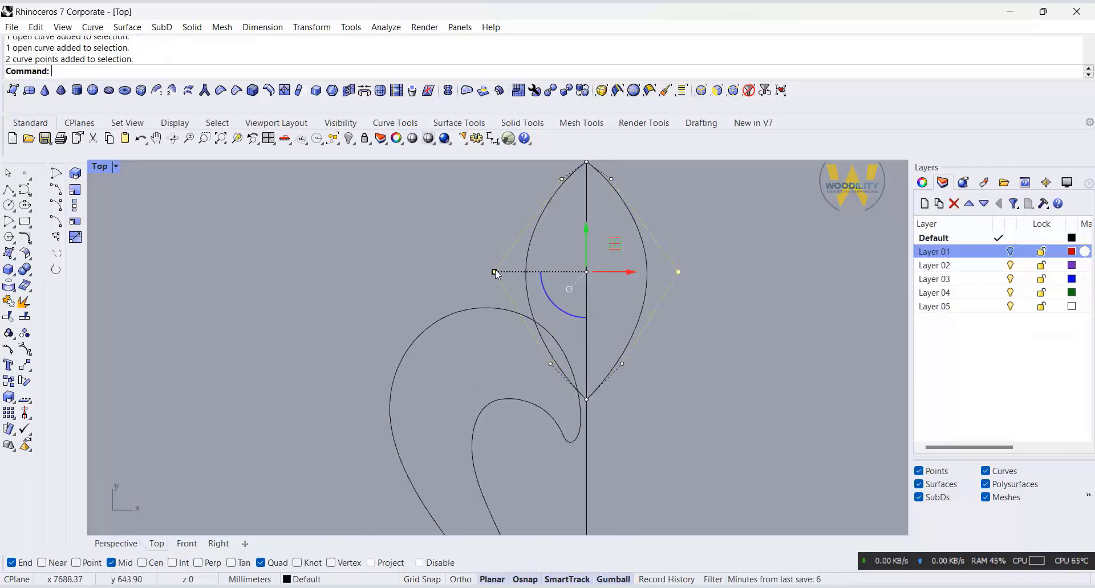
{"action": "left_click_drag", "start_coordinate": [496, 274], "coordinate": [513, 269]}
{"action": "left_click", "coordinate": [720, 292]}
Step: Join the two side curves of the top bud into one closed outline
{"action": "right_click_drag", "start_coordinate": [541, 201], "coordinate": [555, 266]}
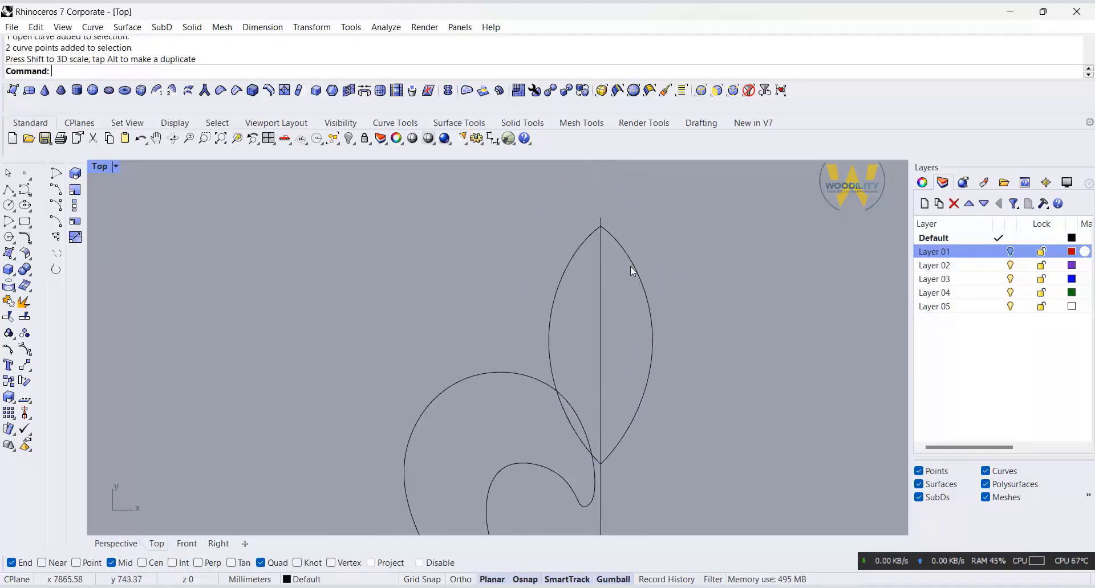
{"action": "left_click", "coordinate": [616, 244]}
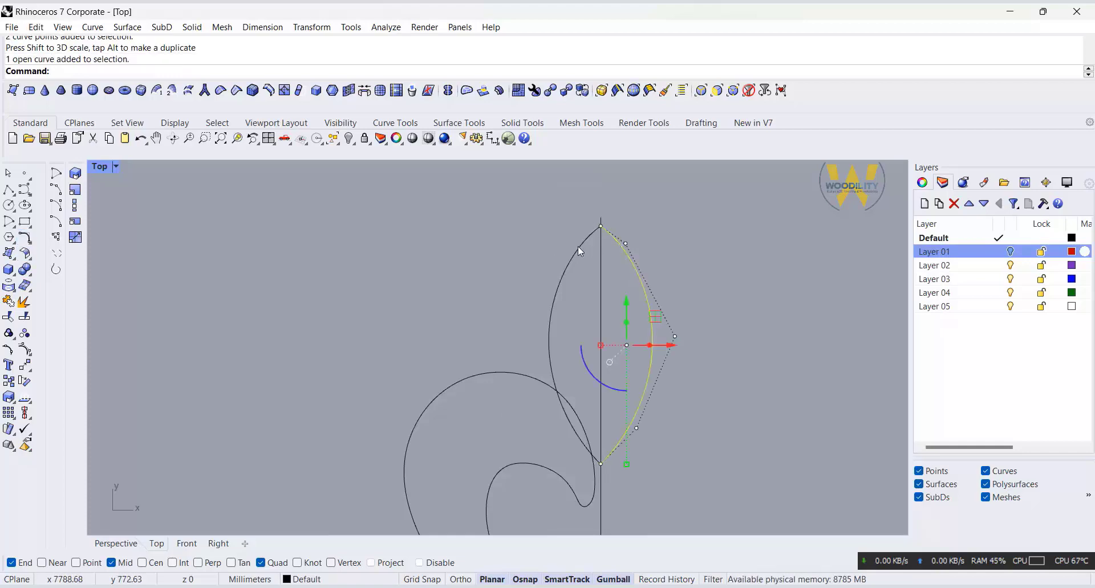
{"action": "left_click", "coordinate": [578, 248], "text": "shift"}
{"action": "left_click", "coordinate": [11, 302]}
Step: Try filleting the bud's upper tip with a radius of 20, and undo that fillet
{"action": "left_click", "coordinate": [25, 238]}
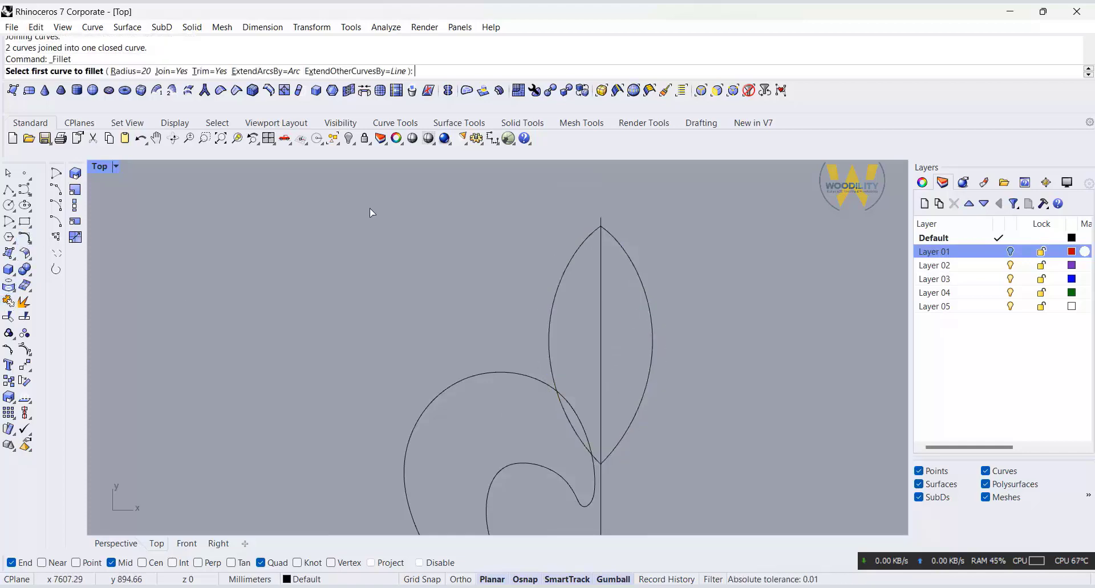
{"action": "scroll", "coordinate": [587, 219], "scroll_direction": "up", "scroll_amount": 5}
{"action": "left_click", "coordinate": [590, 221]}
{"action": "left_click", "coordinate": [579, 227]}
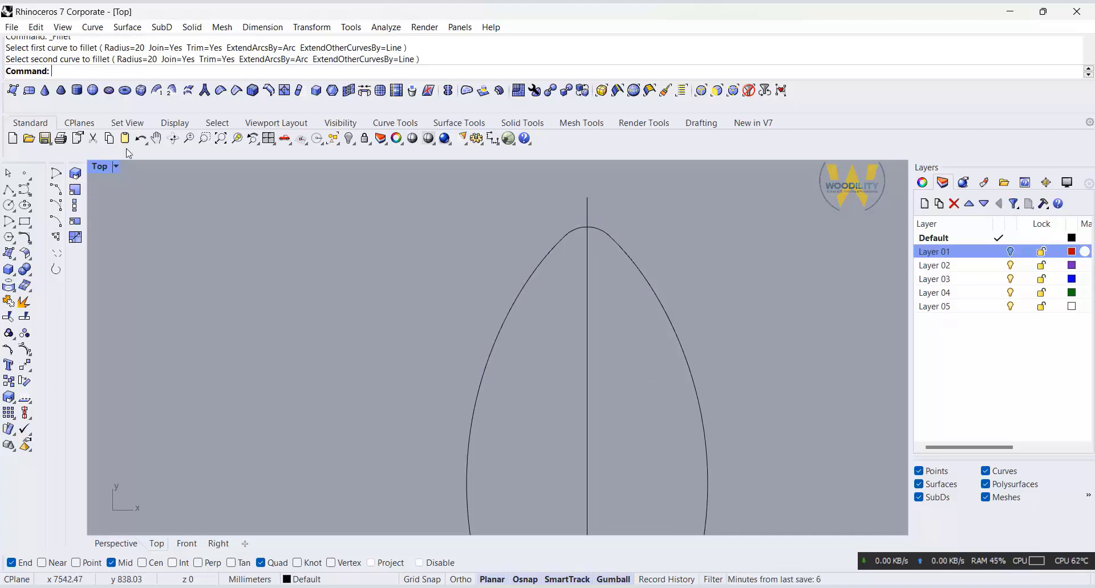
{"action": "left_click", "coordinate": [150, 135]}
{"action": "left_click", "coordinate": [143, 138]}
{"action": "key", "text": "Escape"}
{"action": "left_click", "coordinate": [141, 138]}
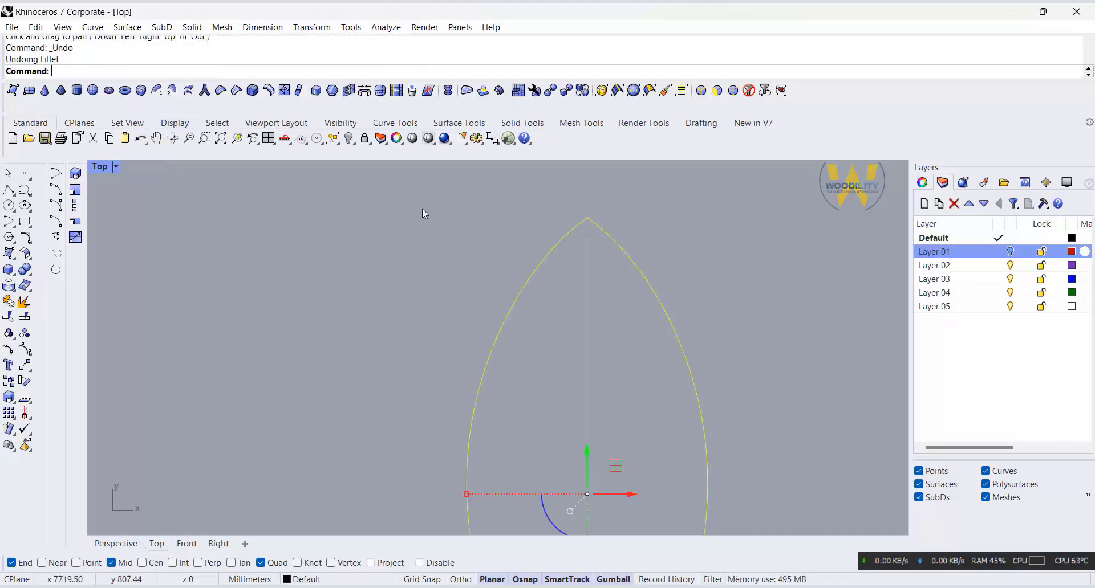
{"action": "right_click", "coordinate": [422, 208]}
Step: Fillet the bud's upper tip with a radius of 10
{"action": "left_click", "coordinate": [26, 238]}
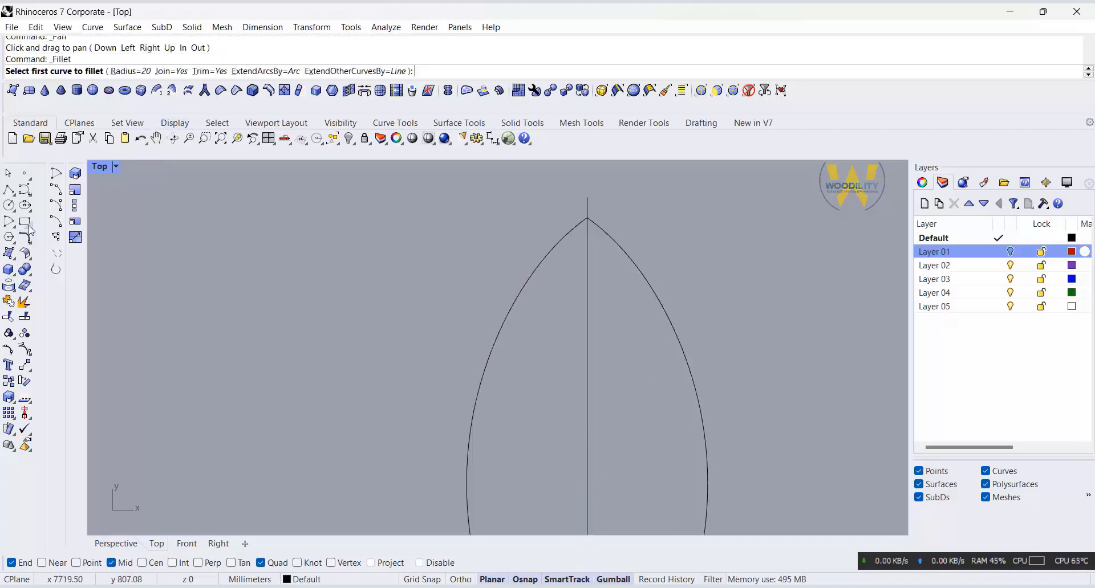
{"action": "left_click", "coordinate": [126, 77]}
{"action": "type", "text": "10"}
{"action": "key", "text": "Return"}
{"action": "left_click", "coordinate": [607, 235]}
{"action": "left_click", "coordinate": [571, 241]}
{"action": "scroll", "coordinate": [570, 241], "scroll_direction": "down", "scroll_amount": 5}
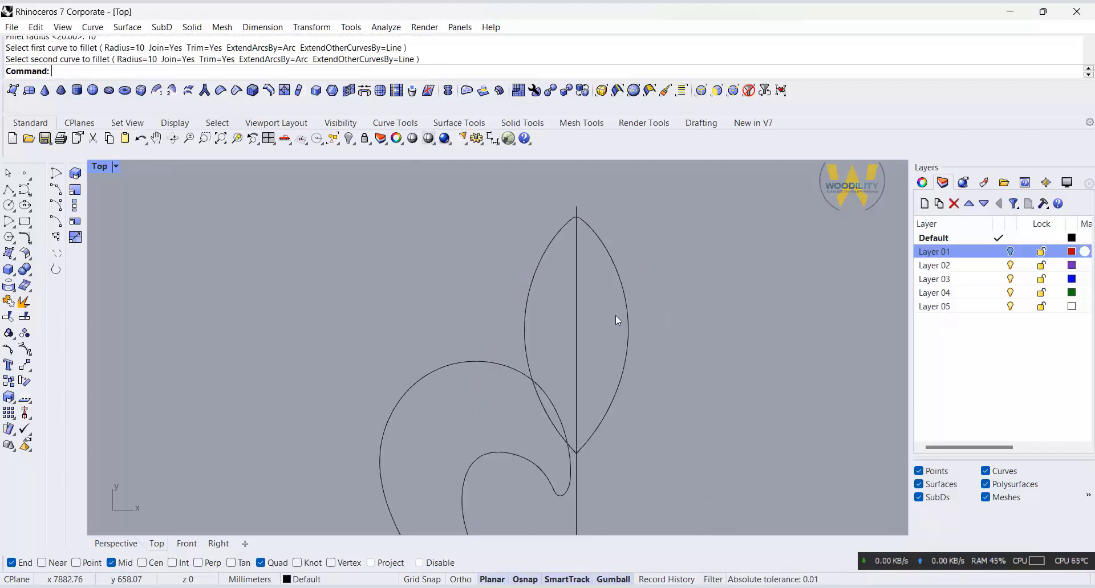
Step: Restore the four-viewport layout and draw a short horizontal polyline as a base in the Front view
{"action": "scroll", "coordinate": [651, 302], "scroll_direction": "down", "scroll_amount": 6}
{"action": "right_click_drag", "start_coordinate": [615, 316], "coordinate": [516, 302]}
{"action": "scroll", "coordinate": [521, 292], "scroll_direction": "down", "scroll_amount": 6}
{"action": "scroll", "coordinate": [513, 302], "scroll_direction": "up", "scroll_amount": 4}
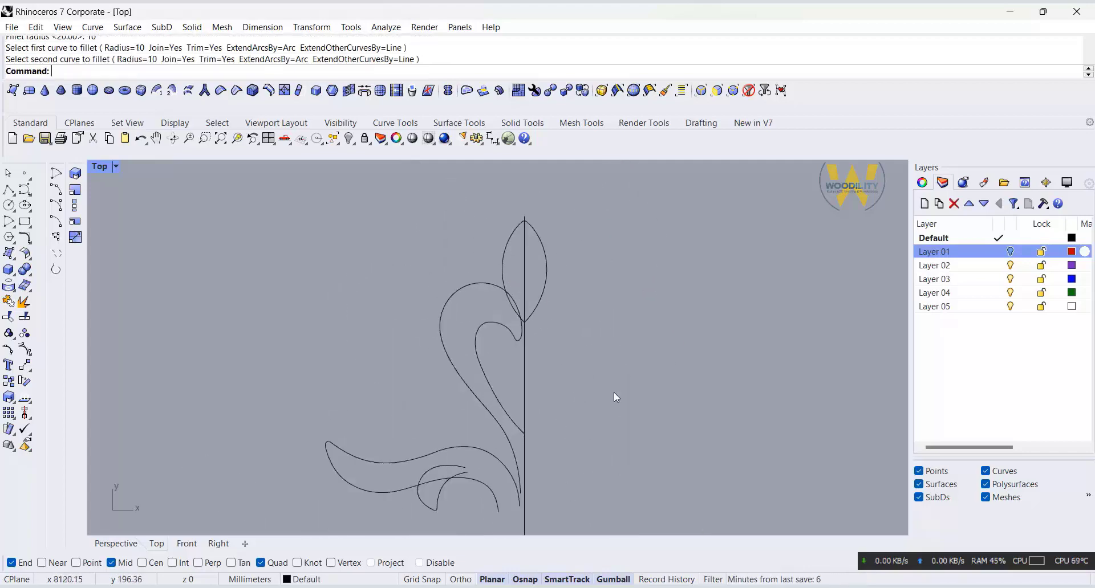
{"action": "double_click", "coordinate": [107, 166]}
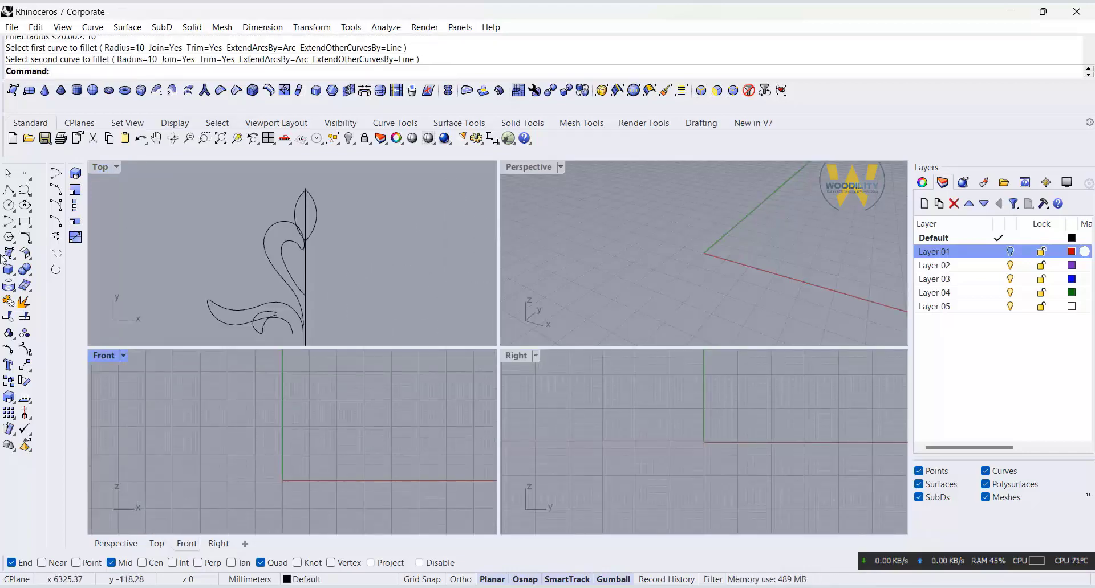
{"action": "left_click", "coordinate": [8, 190]}
{"action": "left_click", "coordinate": [178, 430]}
{"action": "left_click", "coordinate": [220, 429]}
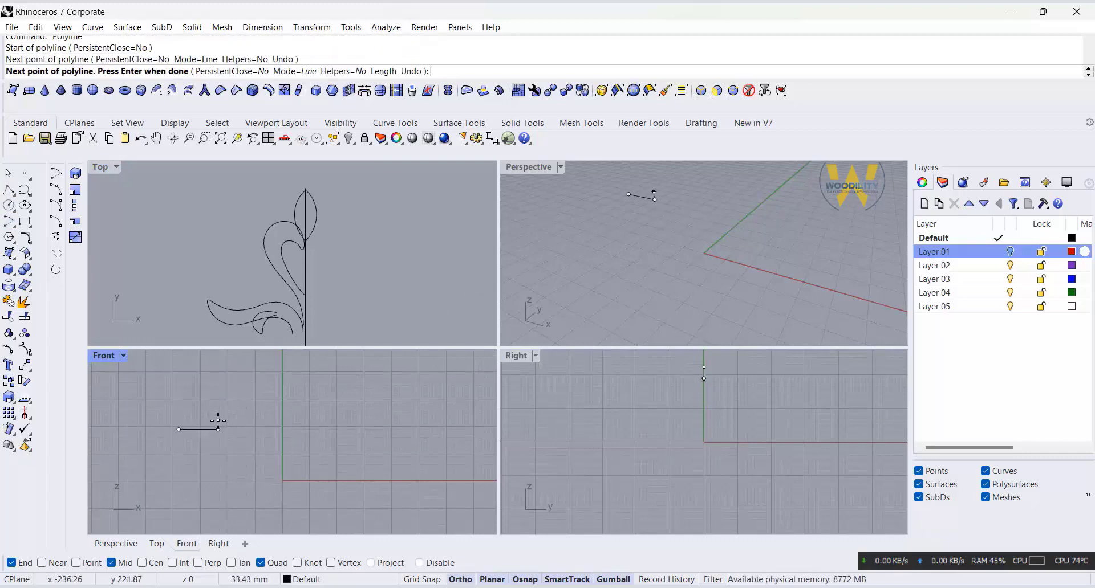
{"action": "key", "text": "Return"}
Step: Draw a vertical line upward from the midpoint of the horizontal base line in the Front view
{"action": "scroll", "coordinate": [177, 422], "scroll_direction": "up", "scroll_amount": 5}
{"action": "left_click", "coordinate": [8, 190]}
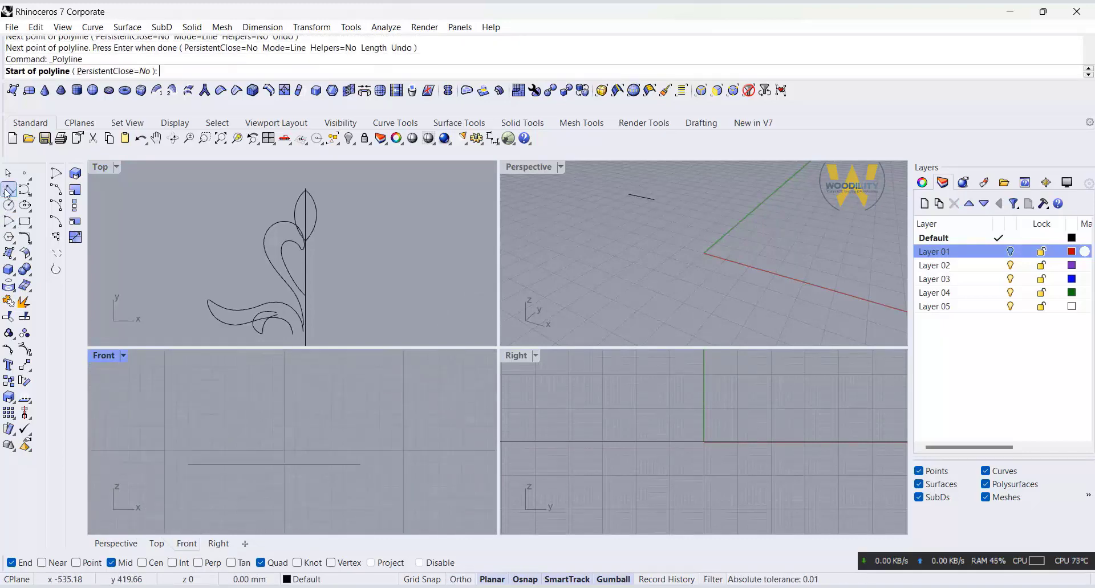
{"action": "left_click", "coordinate": [273, 464]}
{"action": "left_click", "coordinate": [274, 364]}
{"action": "key", "text": "Return"}
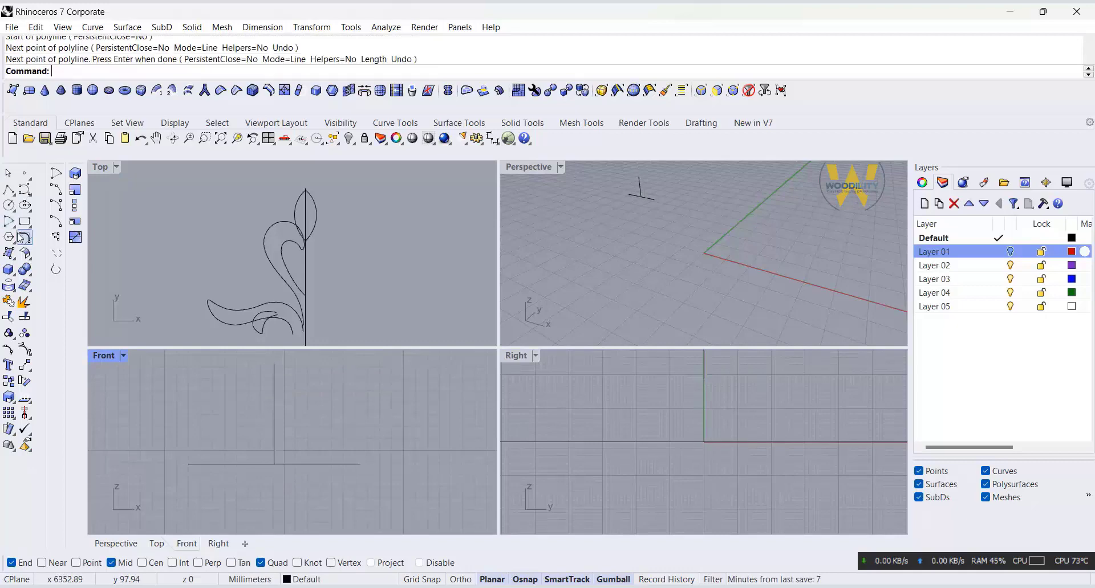
Step: Draw an outward-bulging arc from the base line's left end to the top end of the vertical line
{"action": "left_click", "coordinate": [16, 226]}
{"action": "left_click", "coordinate": [188, 464]}
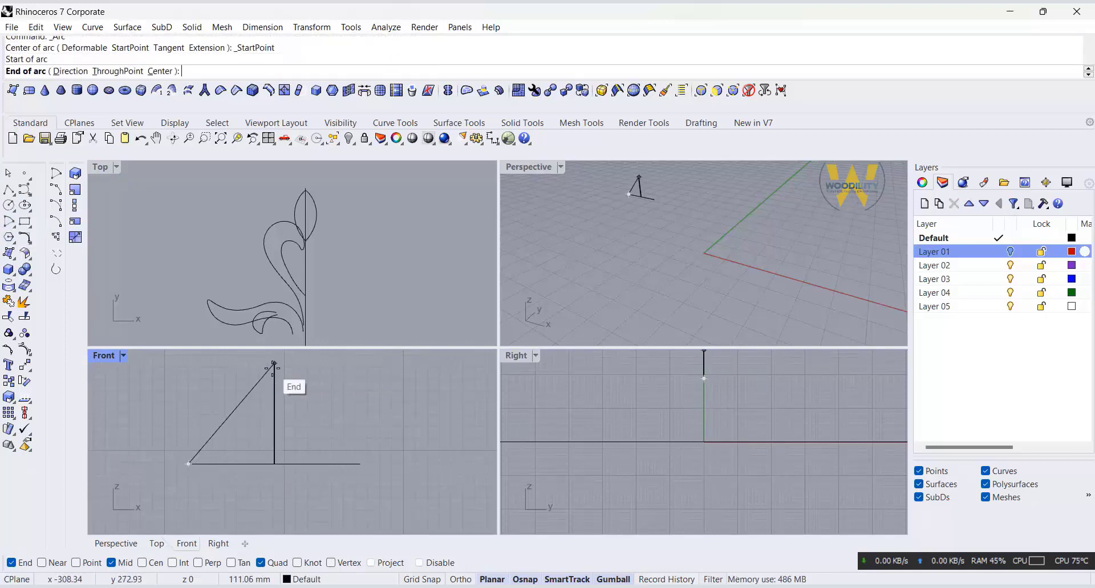
{"action": "left_click", "coordinate": [274, 373]}
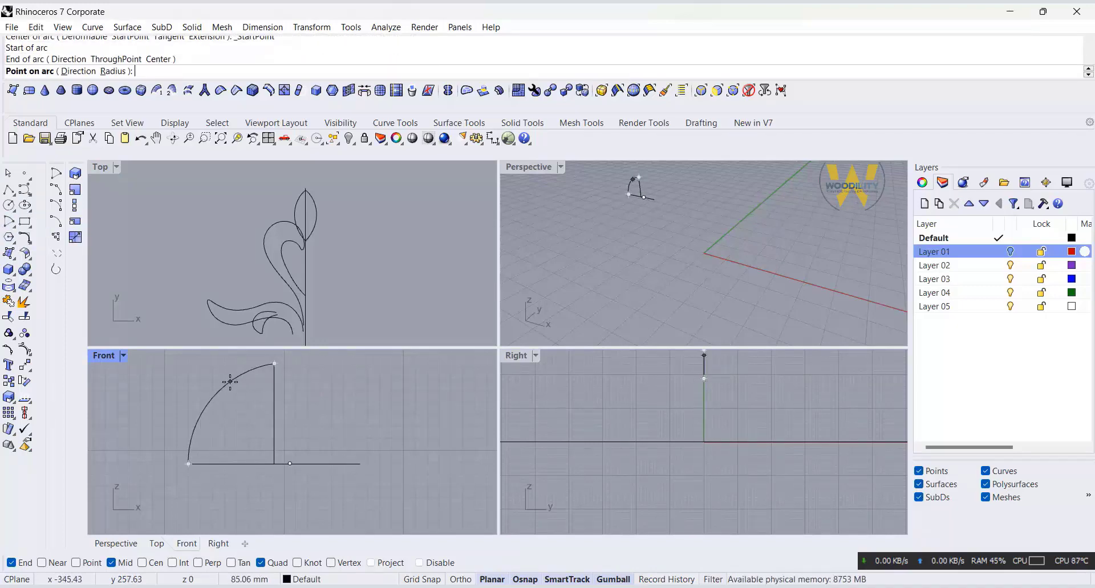
{"action": "left_click", "coordinate": [234, 383]}
Step: Mirror the arc across the vertical line to complete the pointed arch profile
{"action": "left_click", "coordinate": [241, 378]}
{"action": "type", "text": "Mirror"}
{"action": "key", "text": "Return"}
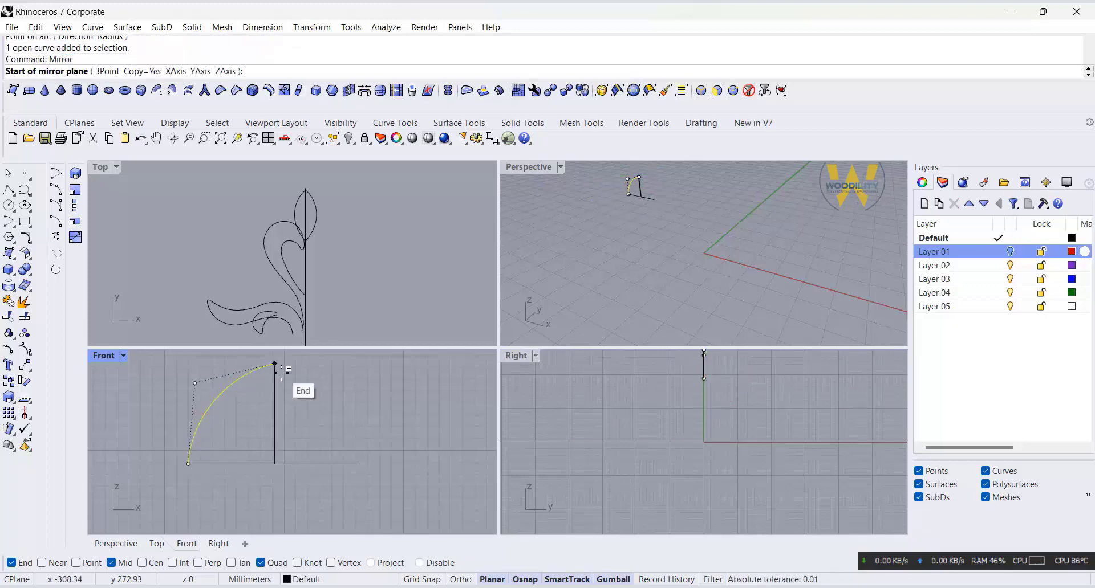
{"action": "left_click", "coordinate": [274, 364]}
{"action": "left_click", "coordinate": [275, 495]}
Step: Try filleting the apex between the two arcs with a radius of 10, and undo that fillet
{"action": "left_click", "coordinate": [25, 237]}
{"action": "left_click", "coordinate": [282, 366]}
{"action": "left_click", "coordinate": [268, 366]}
{"action": "scroll", "coordinate": [268, 366], "scroll_direction": "up", "scroll_amount": 10}
{"action": "scroll", "coordinate": [268, 366], "scroll_direction": "down", "scroll_amount": 6}
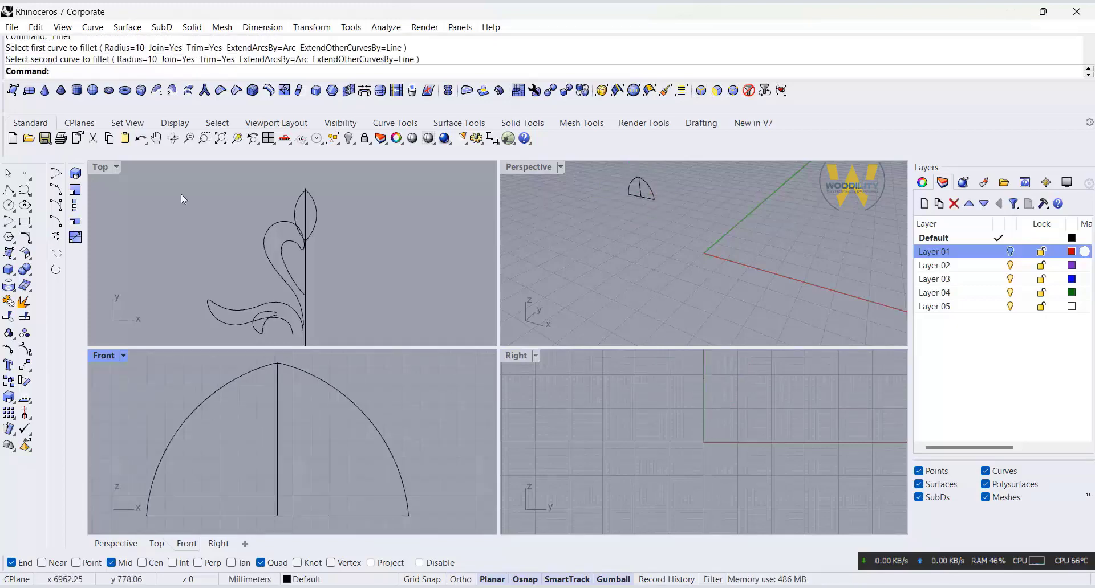
{"action": "left_click", "coordinate": [140, 138]}
Step: Fillet the apex between the two arcs with a radius of 20
{"action": "key", "text": "Return"}
{"action": "left_click", "coordinate": [122, 71]}
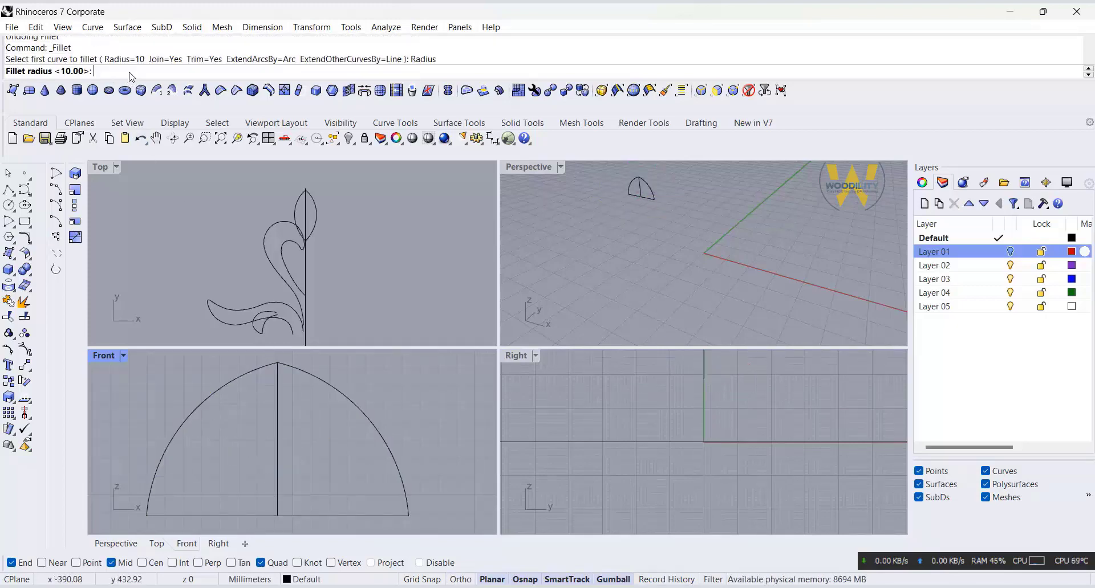
{"action": "type", "text": "20"}
{"action": "key", "text": "Return"}
{"action": "left_click", "coordinate": [271, 372]}
{"action": "key", "text": "Escape"}
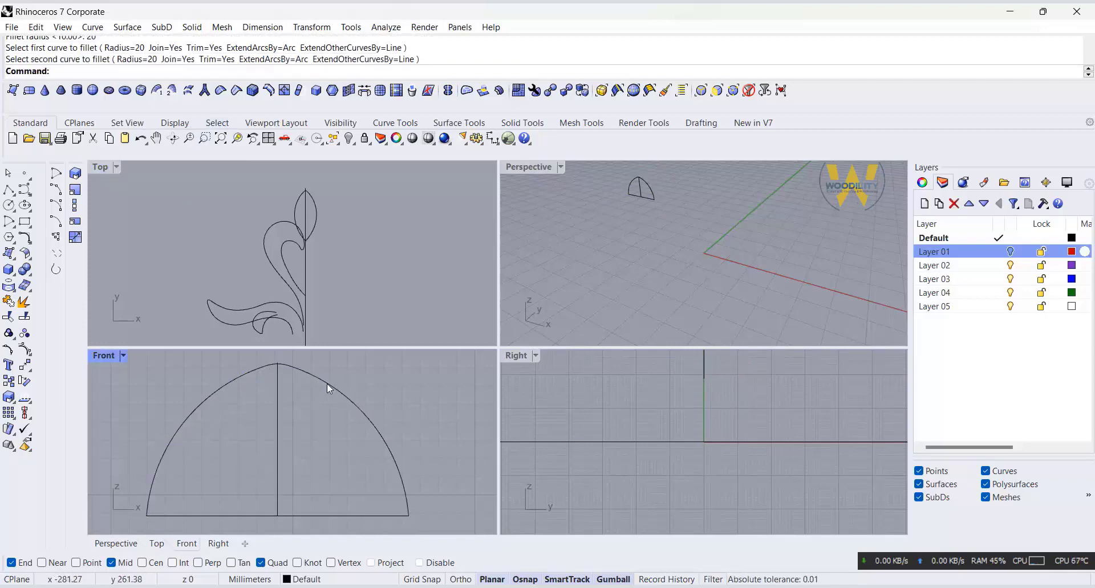
Step: Delete the vertical centre line inside the arched profile
{"action": "left_click", "coordinate": [235, 456]}
{"action": "key", "text": "Delete"}
{"action": "scroll", "coordinate": [321, 457], "scroll_direction": "down", "scroll_amount": 2}
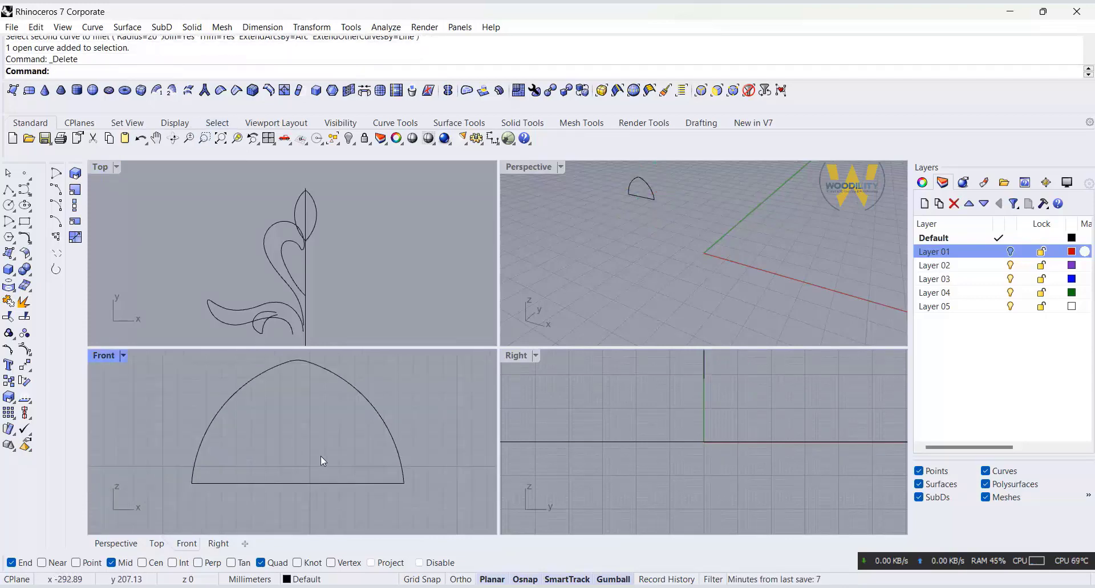
Step: Fillet both bottom corners between the base line and the arcs with a radius of 2
{"action": "left_click", "coordinate": [18, 222]}
{"action": "type", "text": "2"}
{"action": "key", "text": "Return"}
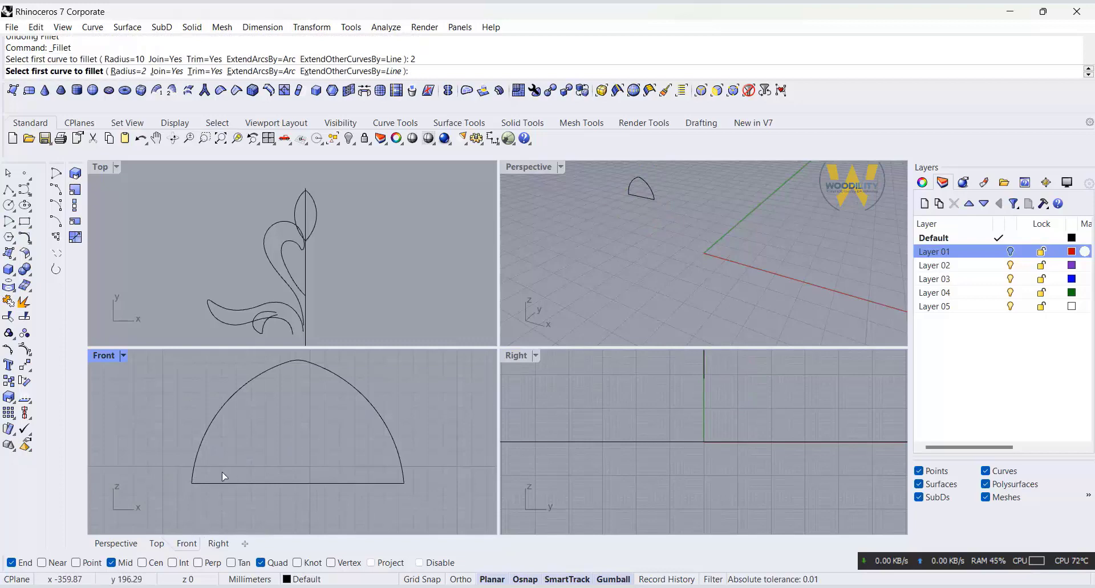
{"action": "left_click", "coordinate": [223, 482]}
{"action": "left_click", "coordinate": [398, 480]}
{"action": "key", "text": "Return"}
{"action": "key", "text": "Escape"}
{"action": "scroll", "coordinate": [402, 405], "scroll_direction": "down", "scroll_amount": 3}
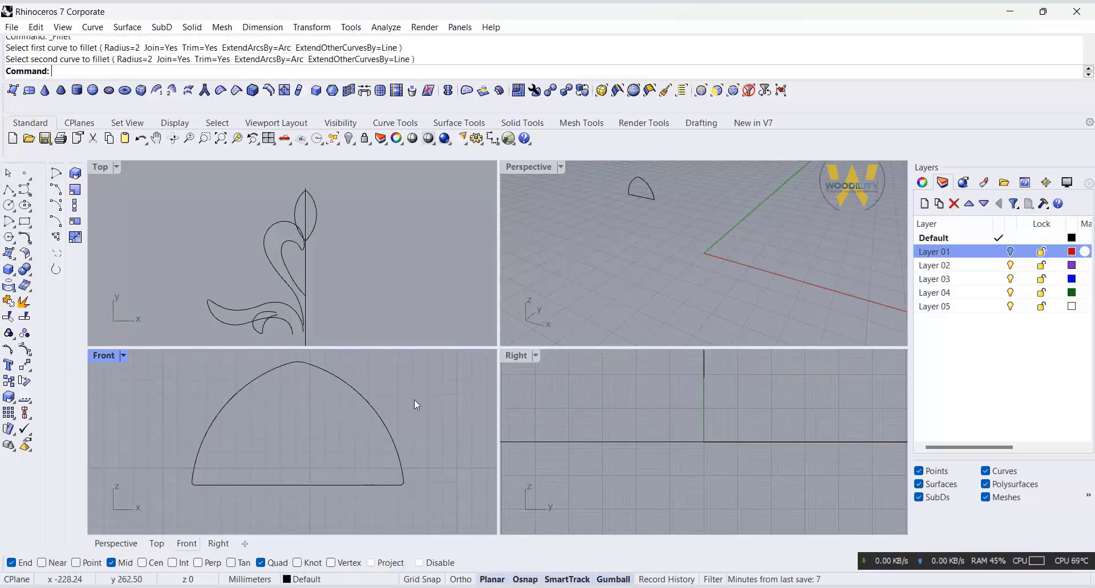
Step: Try to join the segments of the filleted arch profile
{"action": "left_click", "coordinate": [398, 443]}
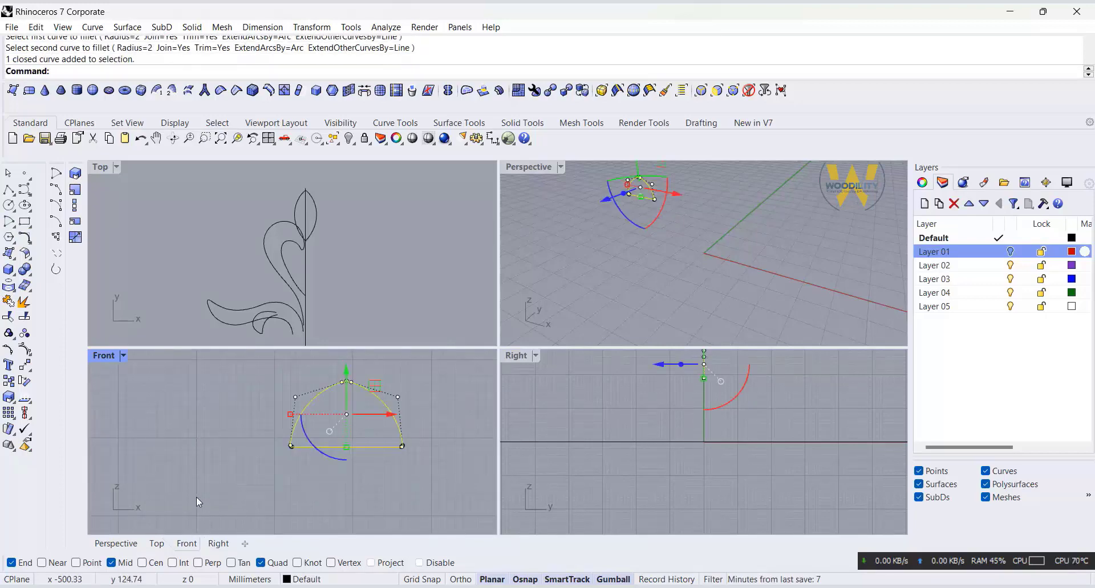
{"action": "left_click", "coordinate": [8, 302]}
{"action": "right_click_drag", "start_coordinate": [399, 391], "coordinate": [392, 432]}
{"action": "key", "text": "Escape"}
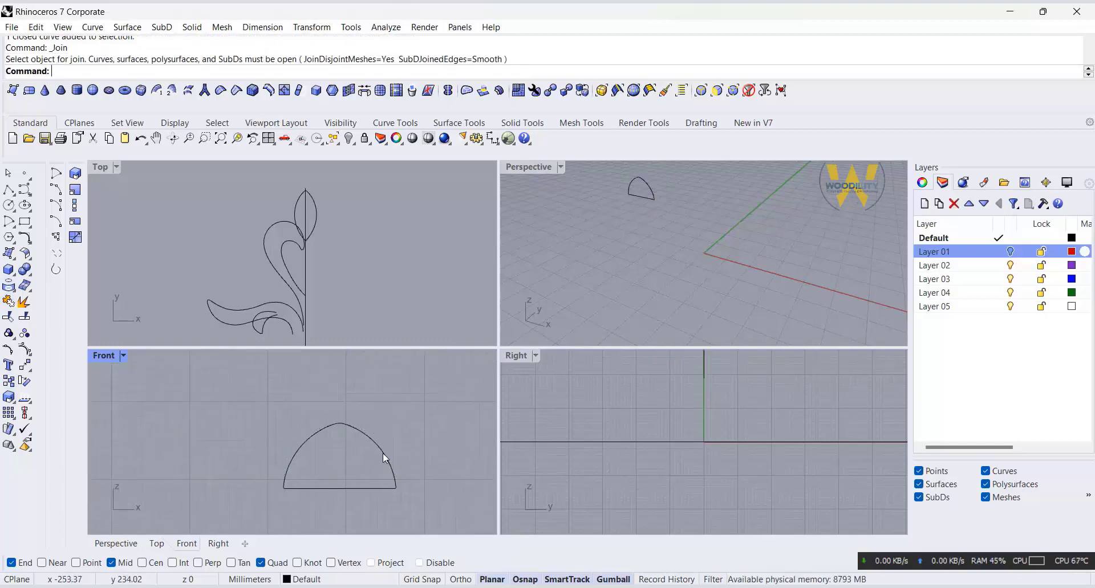
Step: Set up a two-point Orient of the arched profile with Copy set to Yes and Scale set to 3D
{"action": "left_click", "coordinate": [382, 452]}
{"action": "left_click", "coordinate": [407, 435]}
{"action": "left_click", "coordinate": [377, 447]}
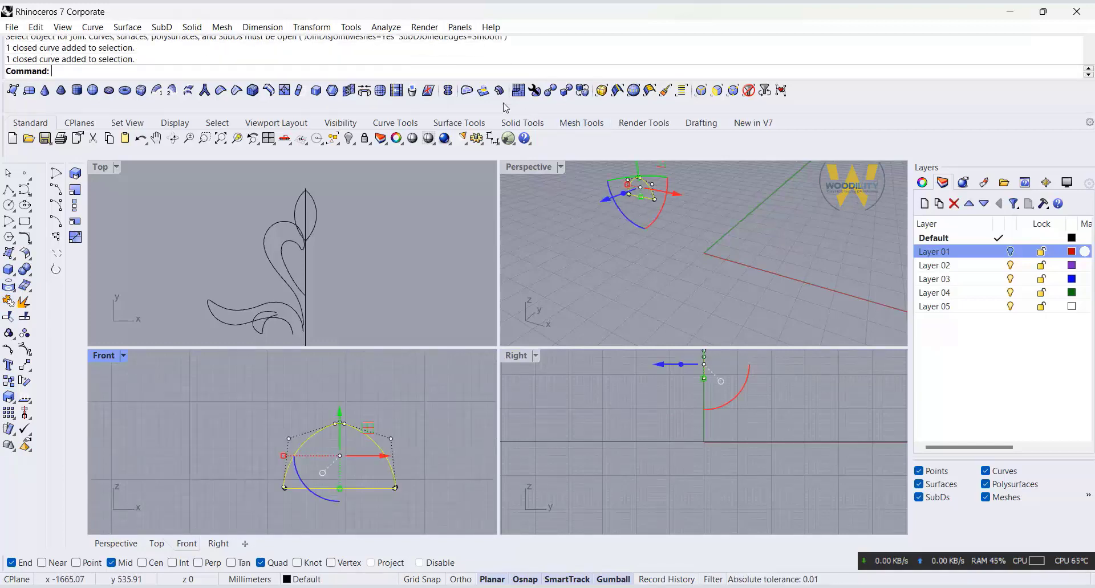
{"action": "left_click", "coordinate": [351, 26]}
{"action": "mouse_move", "coordinate": [327, 28]}
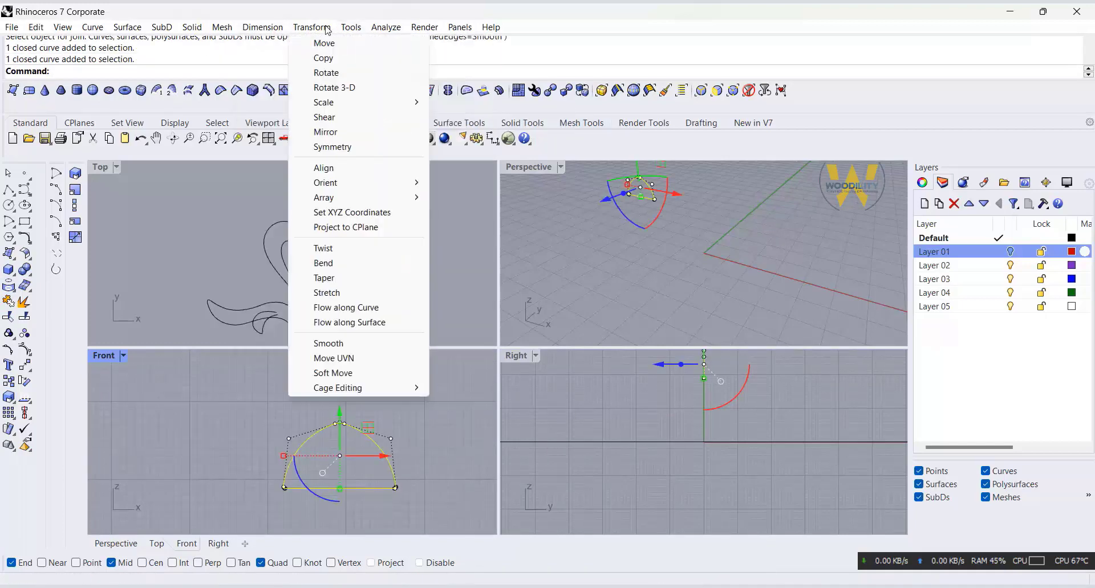
{"action": "mouse_move", "coordinate": [354, 183]}
{"action": "left_click", "coordinate": [456, 185]}
{"action": "left_click", "coordinate": [94, 71]}
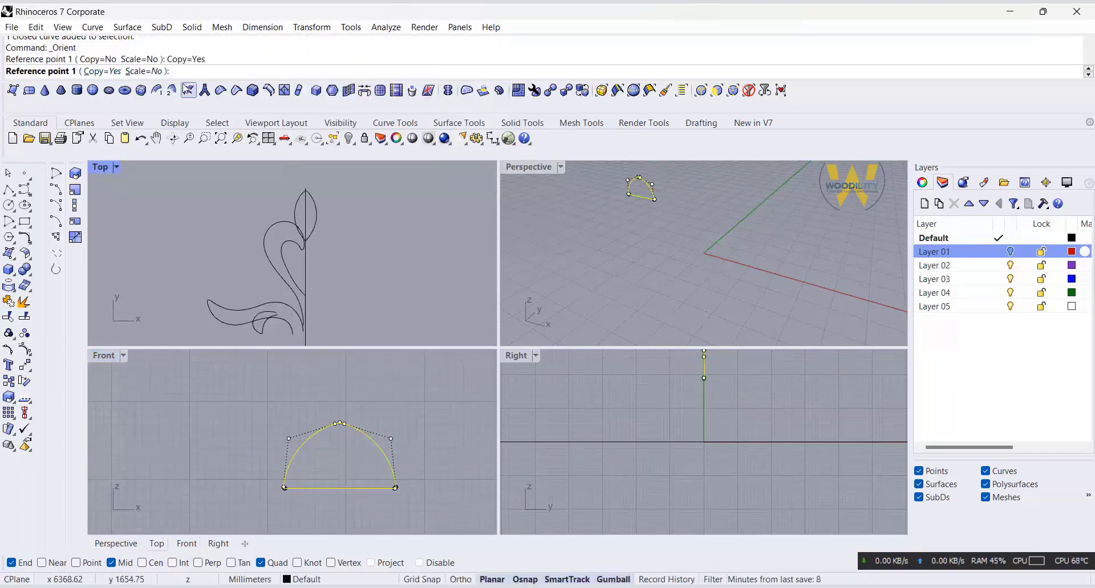
{"action": "left_click", "coordinate": [153, 71]}
{"action": "left_click", "coordinate": [103, 71]}
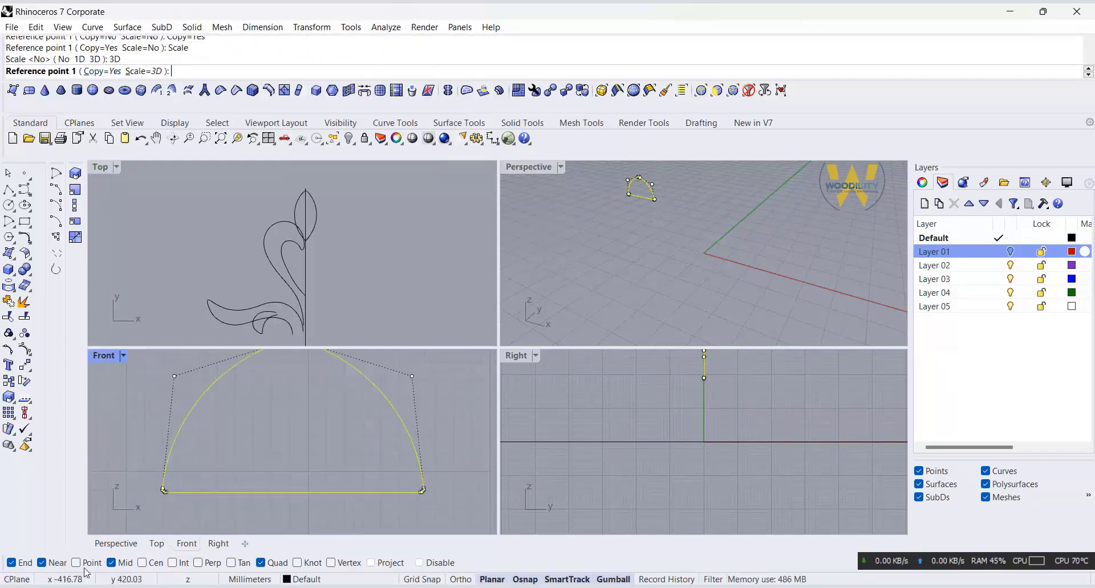
Step: Using the profile's two base ends as reference points, place a scaled copy between the midpoints of the top bud's side curves
{"action": "left_click", "coordinate": [422, 490]}
{"action": "scroll", "coordinate": [165, 494], "scroll_direction": "up", "scroll_amount": 5}
{"action": "left_click", "coordinate": [210, 465]}
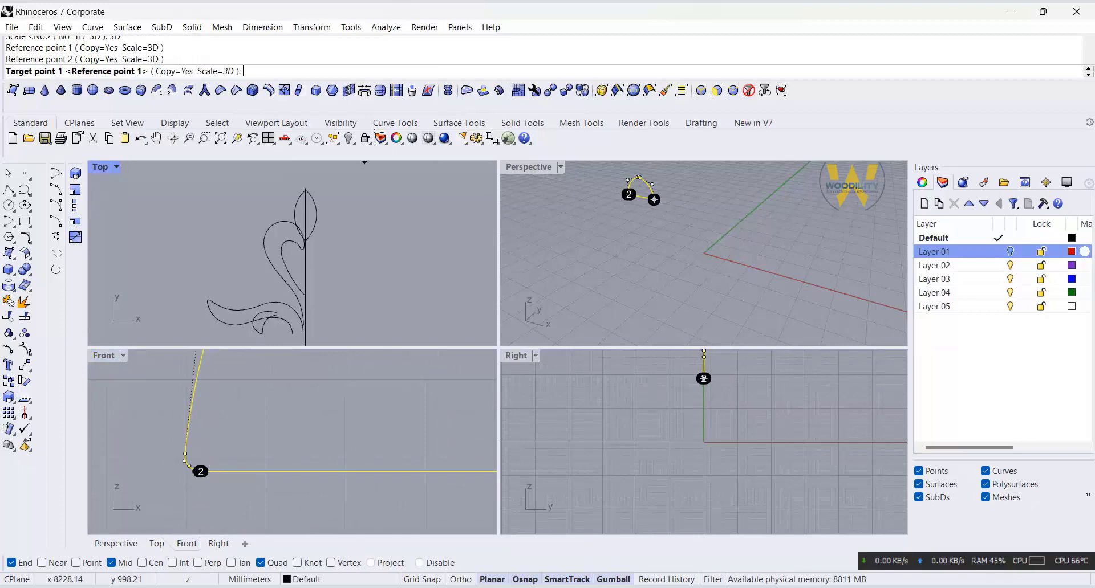
{"action": "scroll", "coordinate": [325, 217], "scroll_direction": "up", "scroll_amount": 3}
{"action": "left_click", "coordinate": [319, 214]}
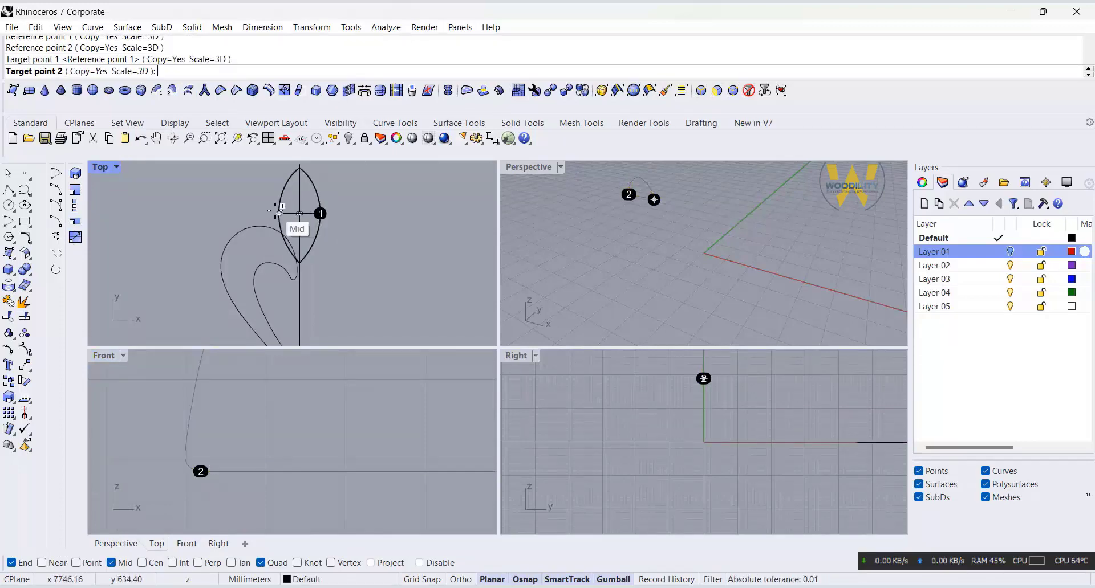
{"action": "left_click", "coordinate": [276, 211]}
Step: Place another scaled profile copy across the middle curled leaf, from its inner curve to its outer curve
{"action": "scroll", "coordinate": [280, 198], "scroll_direction": "down", "scroll_amount": 5}
{"action": "scroll", "coordinate": [300, 318], "scroll_direction": "up", "scroll_amount": 4}
{"action": "right_click_drag", "start_coordinate": [301, 318], "coordinate": [365, 284]}
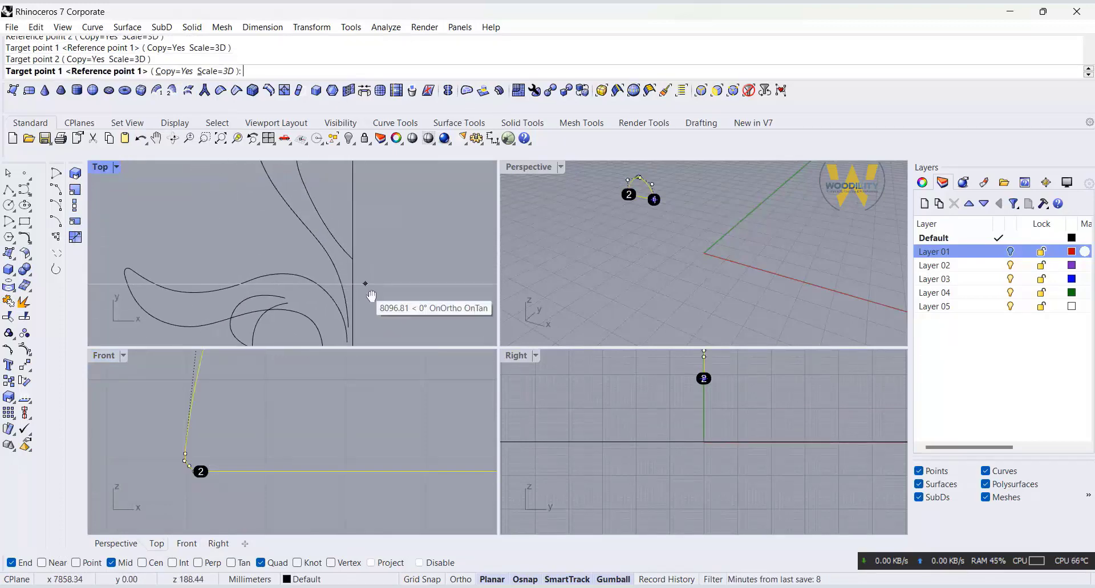
{"action": "scroll", "coordinate": [364, 288], "scroll_direction": "down", "scroll_amount": 4}
{"action": "scroll", "coordinate": [318, 220], "scroll_direction": "up", "scroll_amount": 5}
{"action": "left_click", "coordinate": [318, 217]}
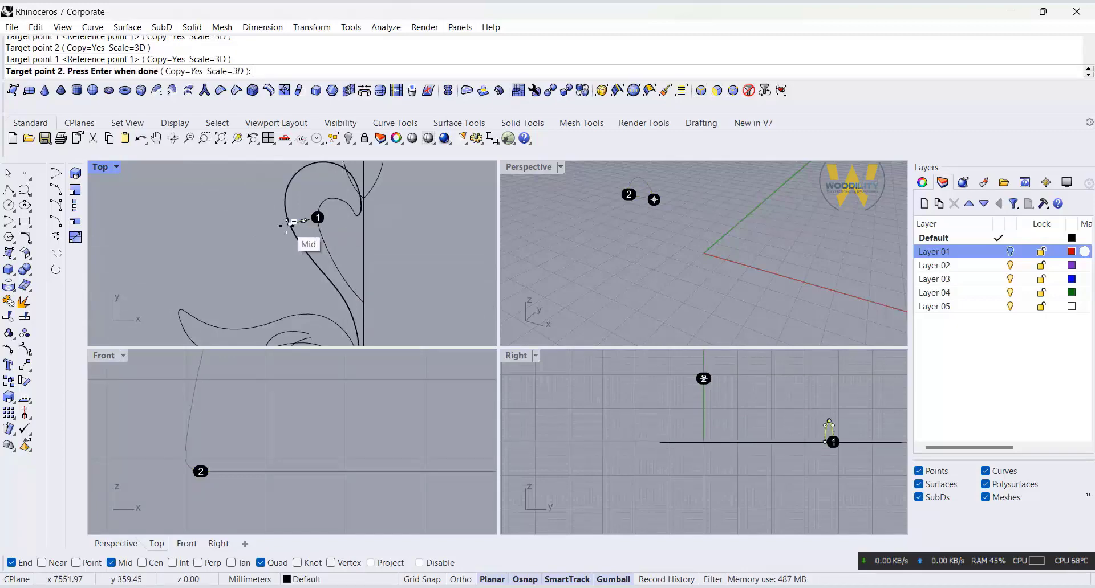
{"action": "left_click", "coordinate": [288, 226]}
Step: Place a scaled profile copy across the open end of the lower leaf beside the vertical centre axis
{"action": "scroll", "coordinate": [318, 189], "scroll_direction": "down", "scroll_amount": 6}
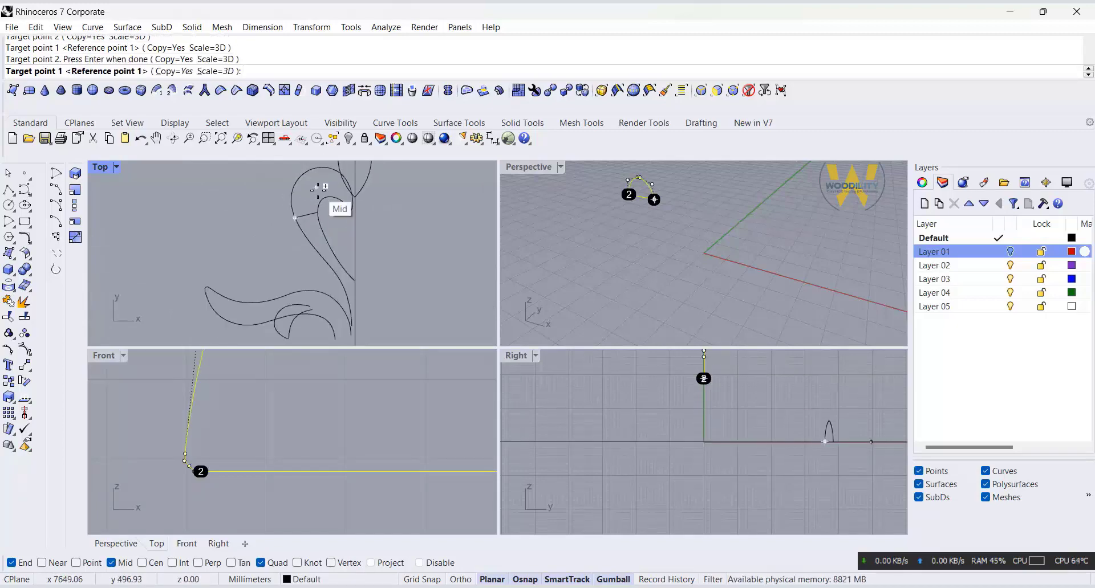
{"action": "scroll", "coordinate": [325, 297], "scroll_direction": "up", "scroll_amount": 8}
{"action": "left_click", "coordinate": [360, 270]}
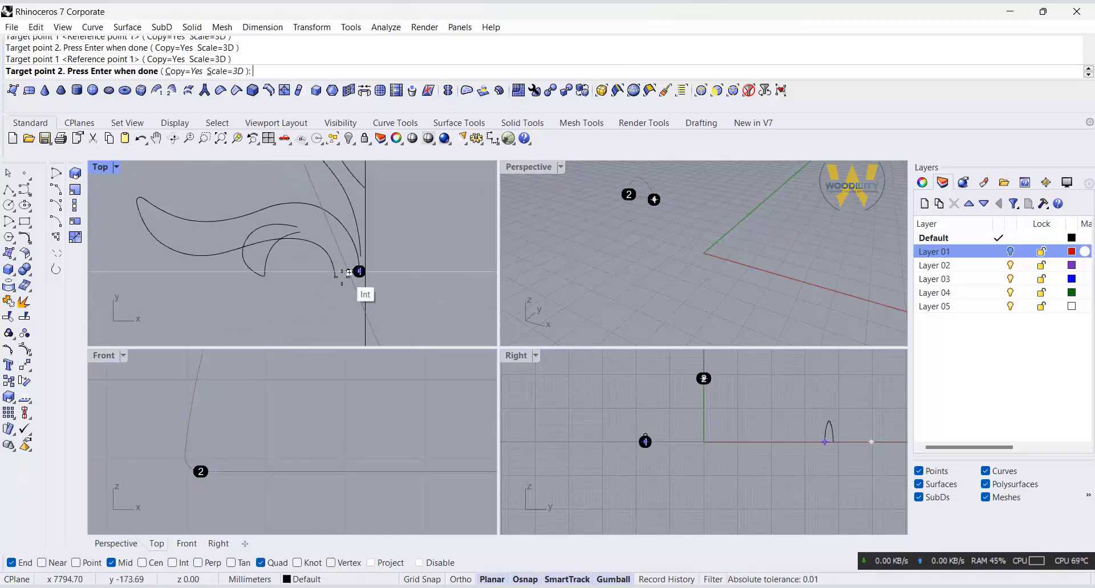
{"action": "left_click", "coordinate": [342, 283]}
Step: Place a scaled profile copy between the two open ends of the small inner curl and finish the Orient command
{"action": "scroll", "coordinate": [307, 228], "scroll_direction": "up", "scroll_amount": 5}
{"action": "left_click", "coordinate": [318, 240]}
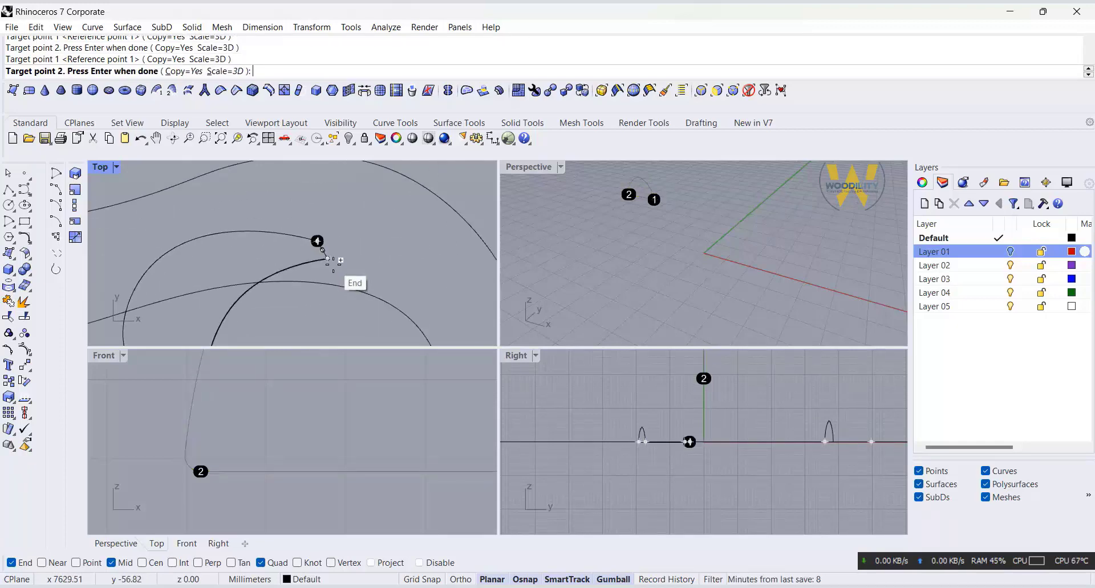
{"action": "left_click", "coordinate": [333, 252]}
{"action": "left_click", "coordinate": [333, 253]}
{"action": "key", "text": "Return"}
{"action": "scroll", "coordinate": [259, 270], "scroll_direction": "down", "scroll_amount": 5}
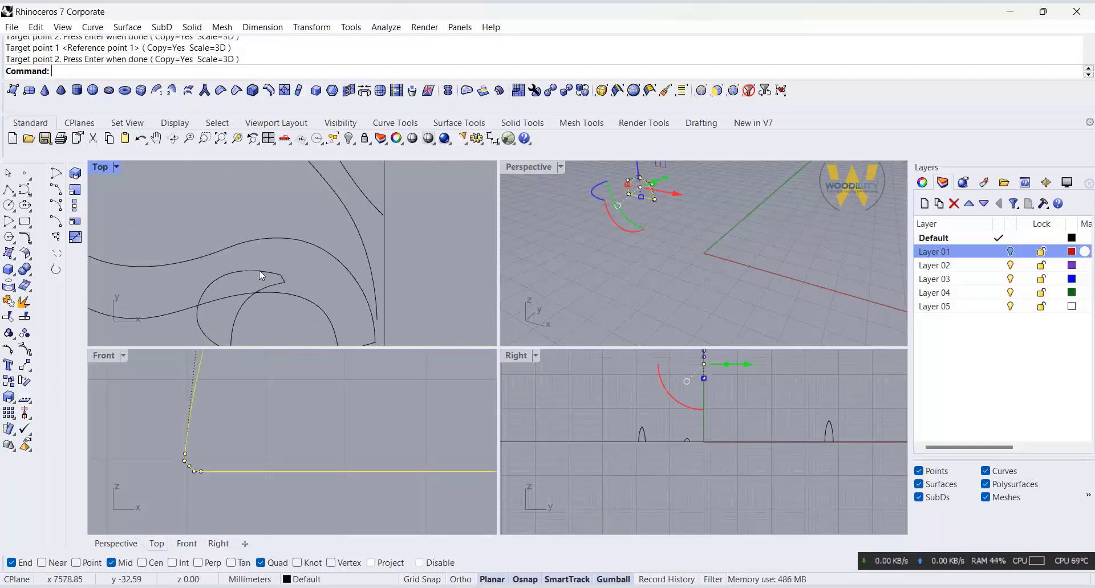
Step: Zoom to all the ornament curves and maximize the Perspective view around the top bud
{"action": "left_click_drag", "start_coordinate": [333, 176], "coordinate": [217, 279]}
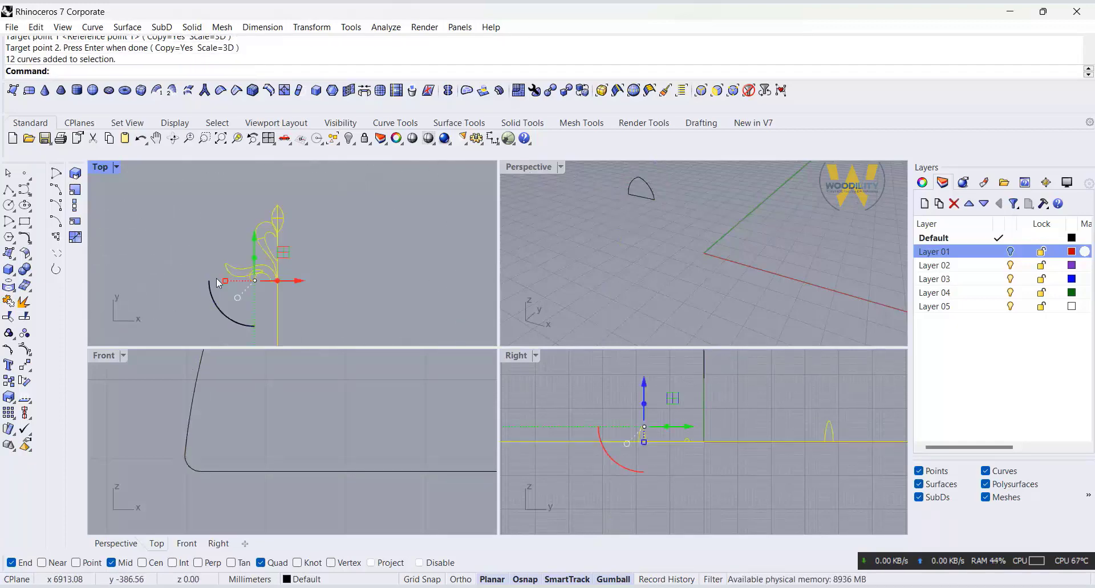
{"action": "right_click", "coordinate": [238, 136]}
{"action": "double_click", "coordinate": [511, 166]}
{"action": "right_click_drag", "start_coordinate": [376, 297], "coordinate": [593, 322]}
{"action": "left_click", "coordinate": [593, 322]}
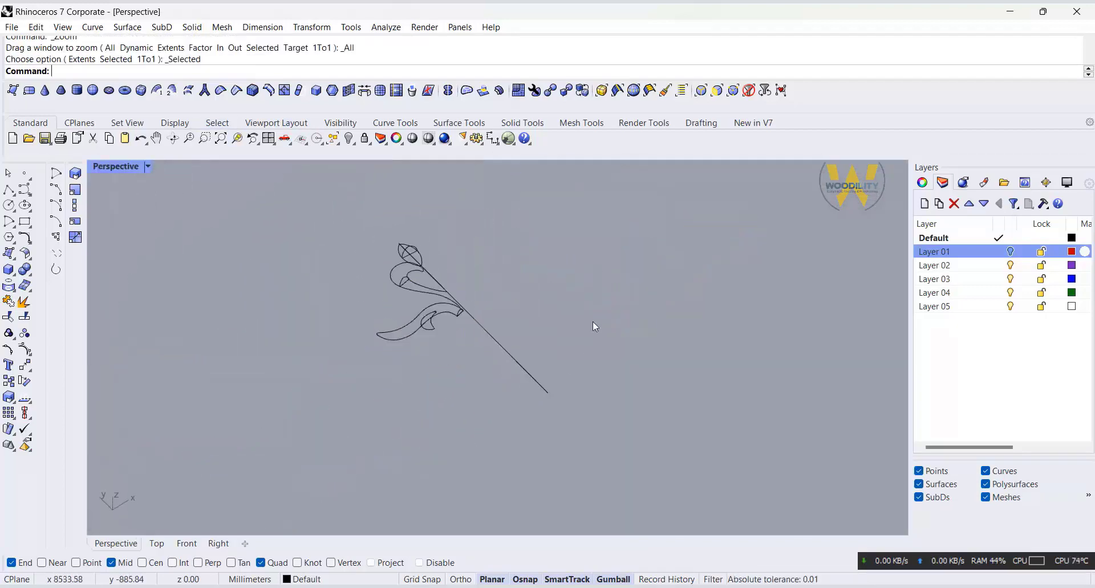
{"action": "scroll", "coordinate": [387, 282], "scroll_direction": "up", "scroll_amount": 3}
{"action": "left_click", "coordinate": [127, 27]}
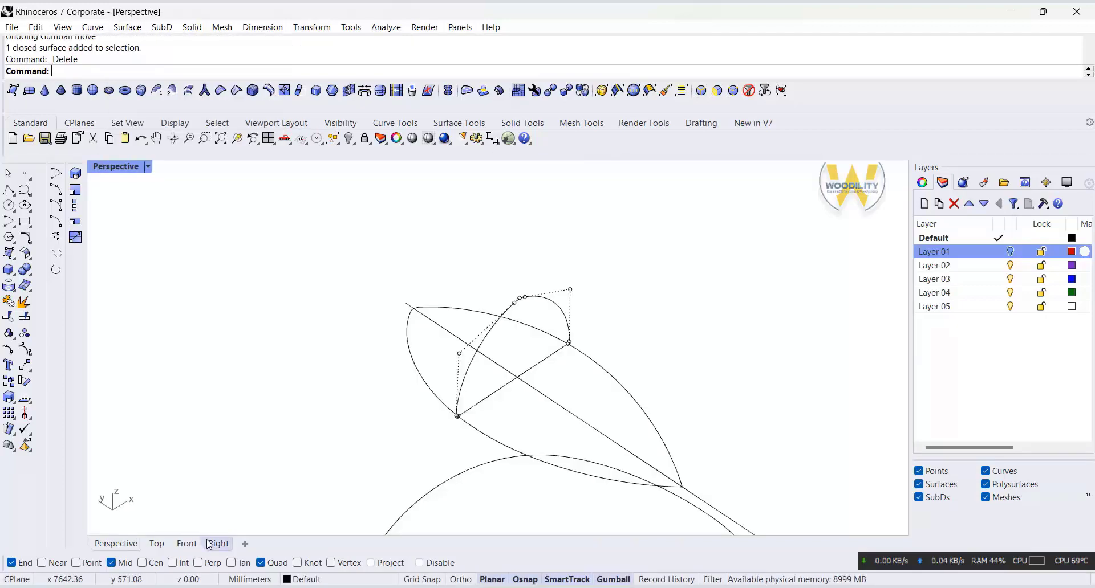
Step: Lower the upper control points of the top bud's arched profile in the Right view to flatten it
{"action": "left_click", "coordinate": [217, 544]}
{"action": "scroll", "coordinate": [806, 325], "scroll_direction": "up", "scroll_amount": 16}
{"action": "left_click_drag", "start_coordinate": [716, 296], "coordinate": [833, 424]}
{"action": "scroll", "coordinate": [833, 425], "scroll_direction": "down", "scroll_amount": 6}
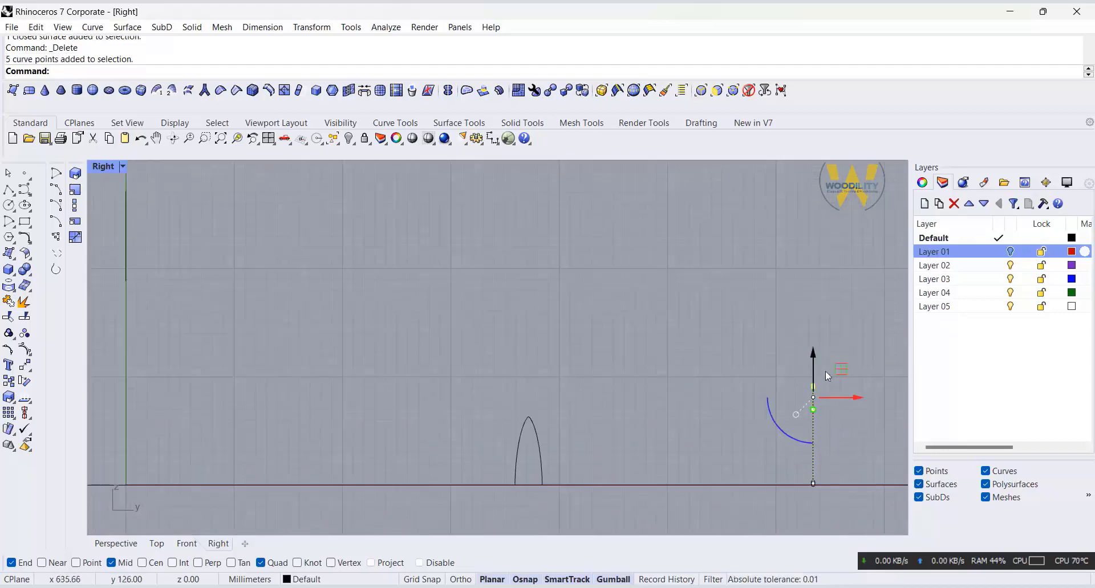
{"action": "left_click_drag", "start_coordinate": [812, 357], "coordinate": [813, 381]}
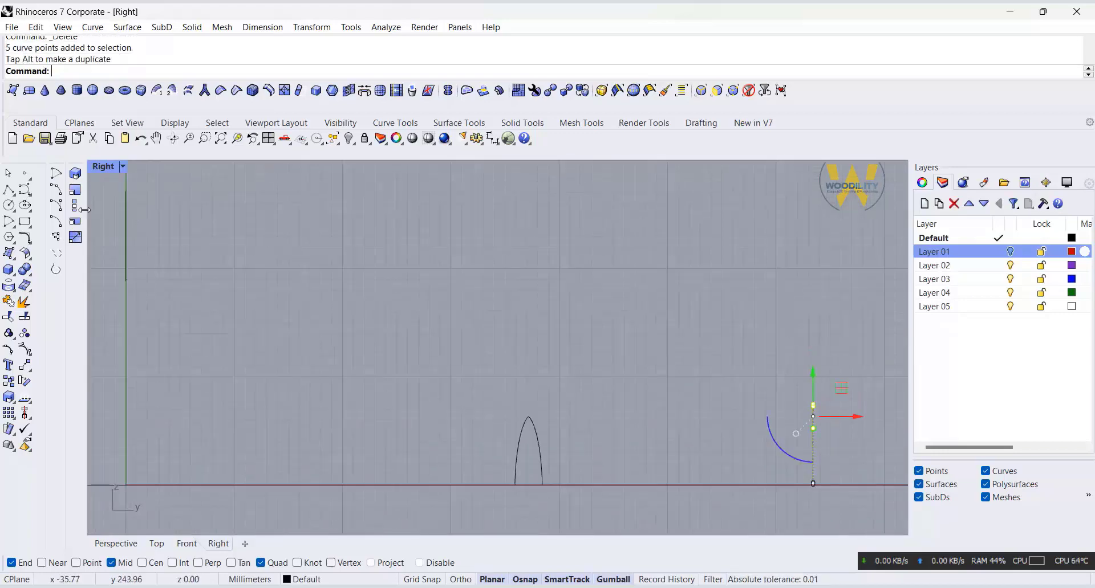
{"action": "double_click", "coordinate": [101, 165]}
{"action": "left_click", "coordinate": [824, 259]}
{"action": "scroll", "coordinate": [755, 247], "scroll_direction": "up", "scroll_amount": 3}
{"action": "key", "text": "Escape"}
{"action": "right_click_drag", "start_coordinate": [754, 246], "coordinate": [517, 206]}
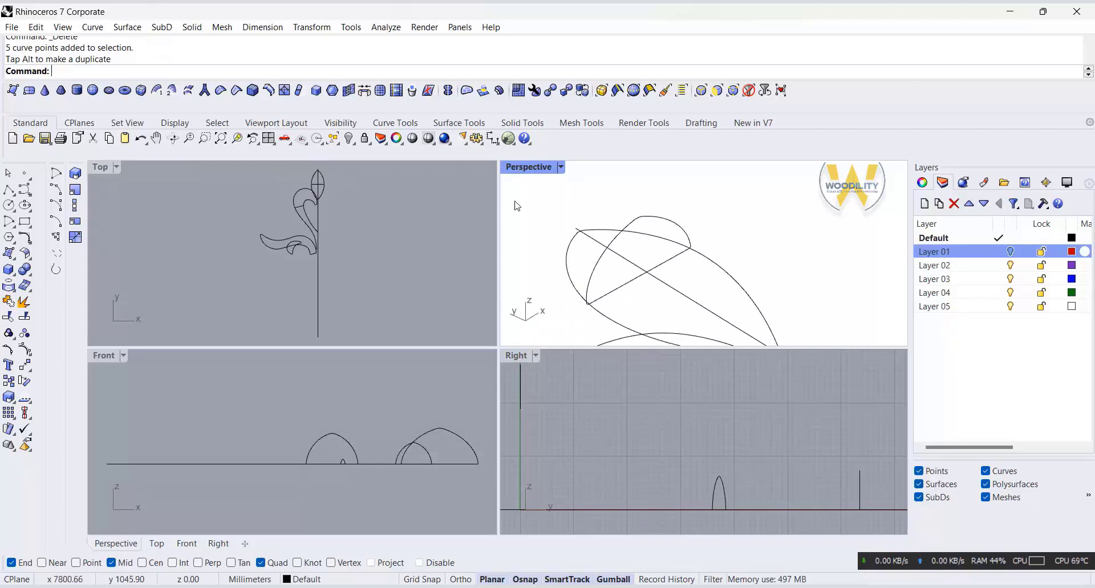
Step: Set up a two-rail sweep along the bud's side curves, with its tip point, arched profile and bottom point as cross sections
{"action": "double_click", "coordinate": [526, 168]}
{"action": "scroll", "coordinate": [513, 276], "scroll_direction": "down", "scroll_amount": 2}
{"action": "left_click", "coordinate": [127, 27]}
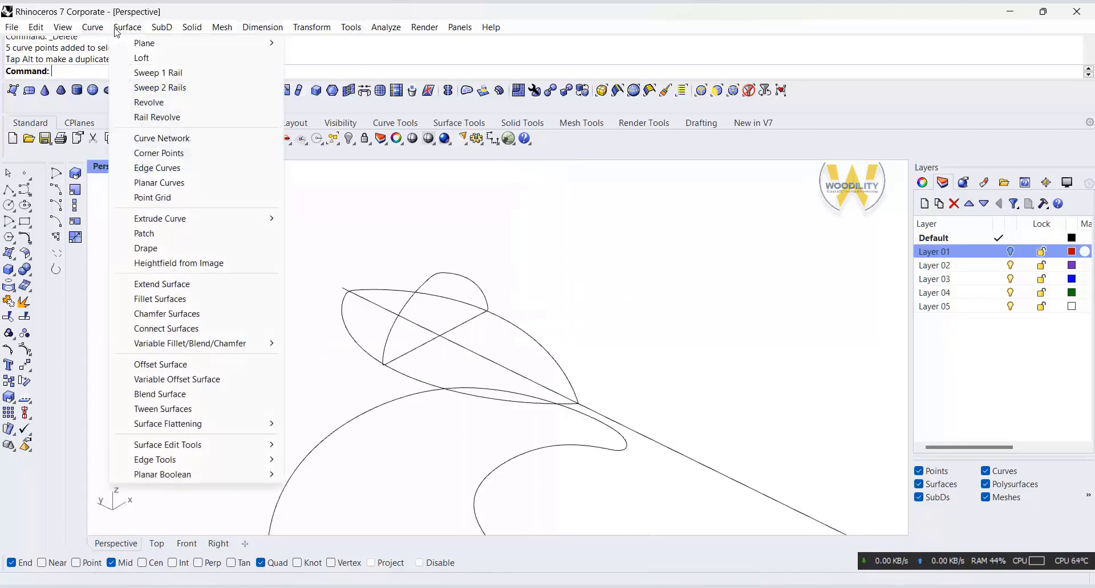
{"action": "left_click", "coordinate": [146, 87]}
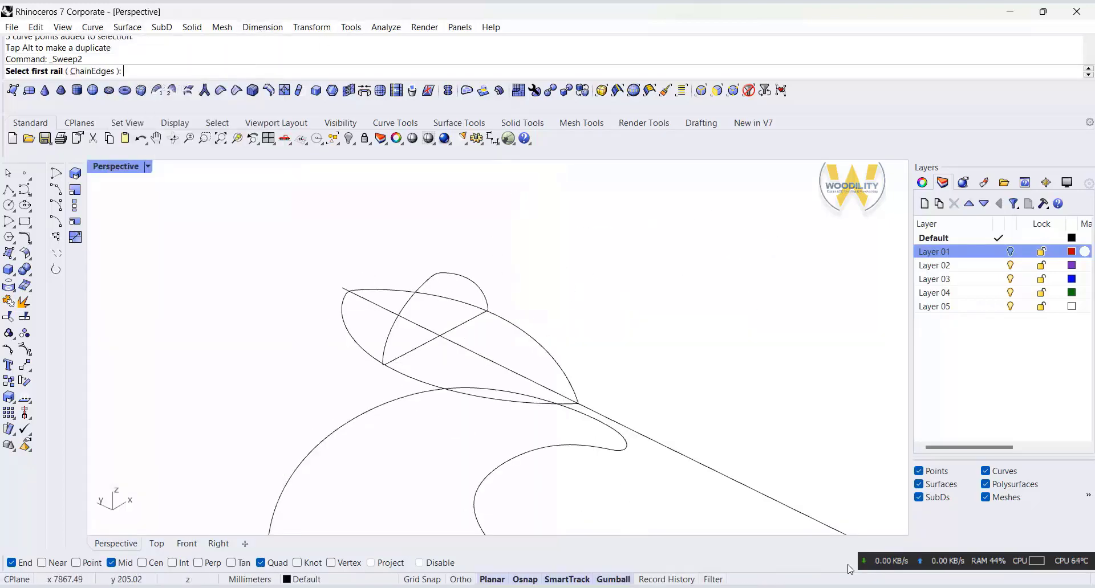
{"action": "left_click", "coordinate": [493, 325]}
{"action": "left_click", "coordinate": [415, 379]}
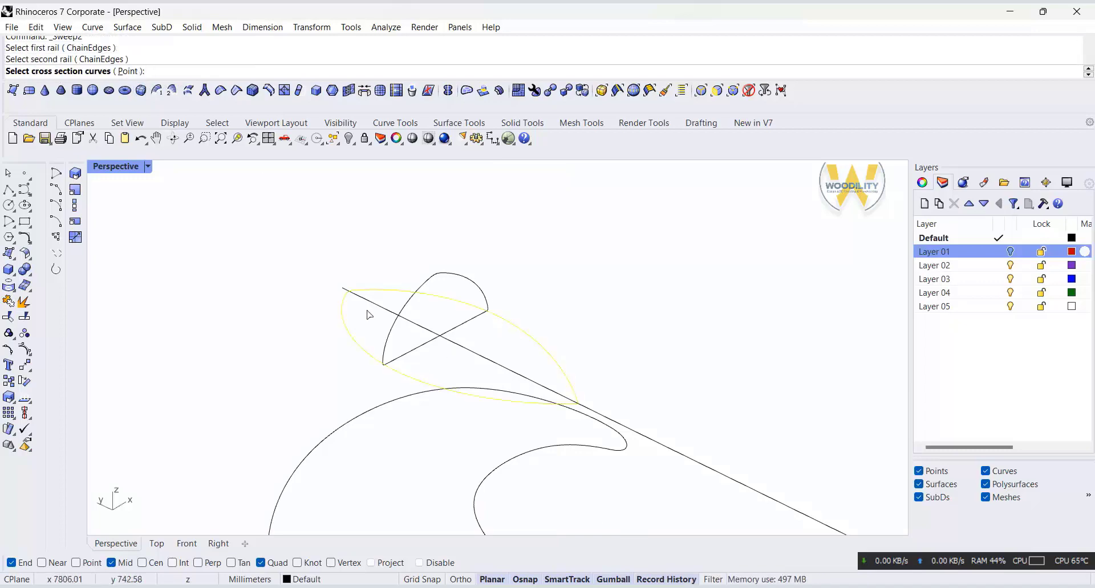
{"action": "left_click", "coordinate": [128, 72]}
{"action": "left_click", "coordinate": [348, 288]}
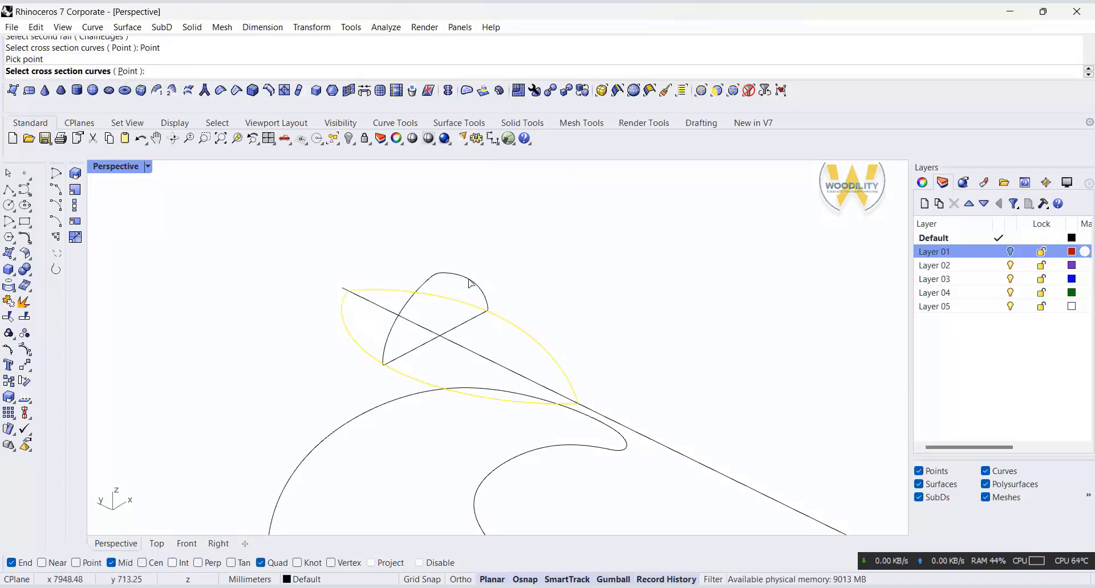
{"action": "left_click", "coordinate": [471, 281]}
{"action": "left_click", "coordinate": [231, 72]}
{"action": "left_click", "coordinate": [578, 403]}
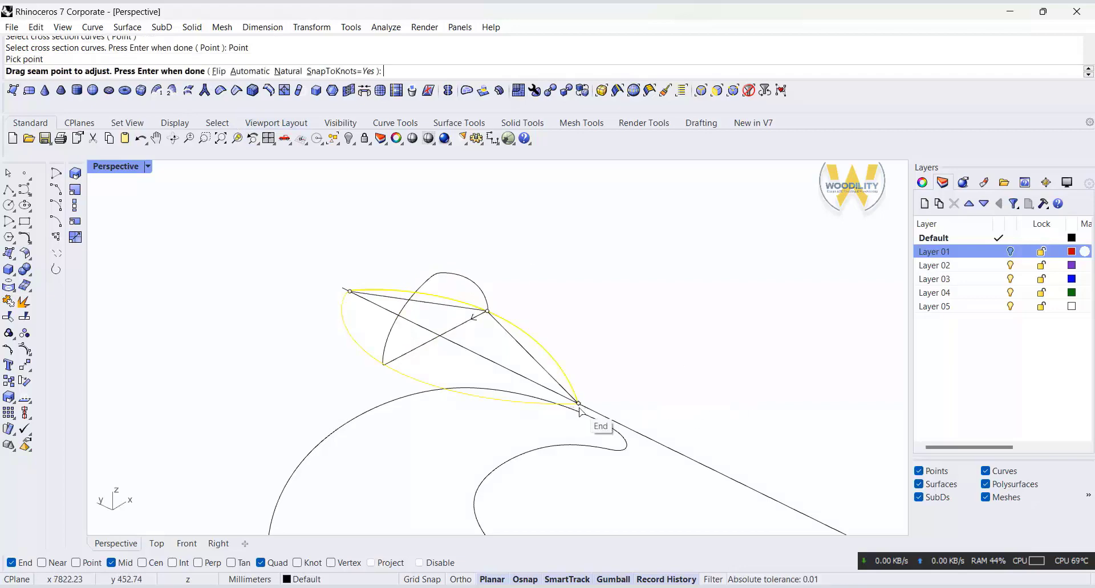
Step: Move the profile's seam point to the midpoint of its base line and create the bud's sweep surface
{"action": "left_click_drag", "start_coordinate": [486, 310], "coordinate": [445, 344]}
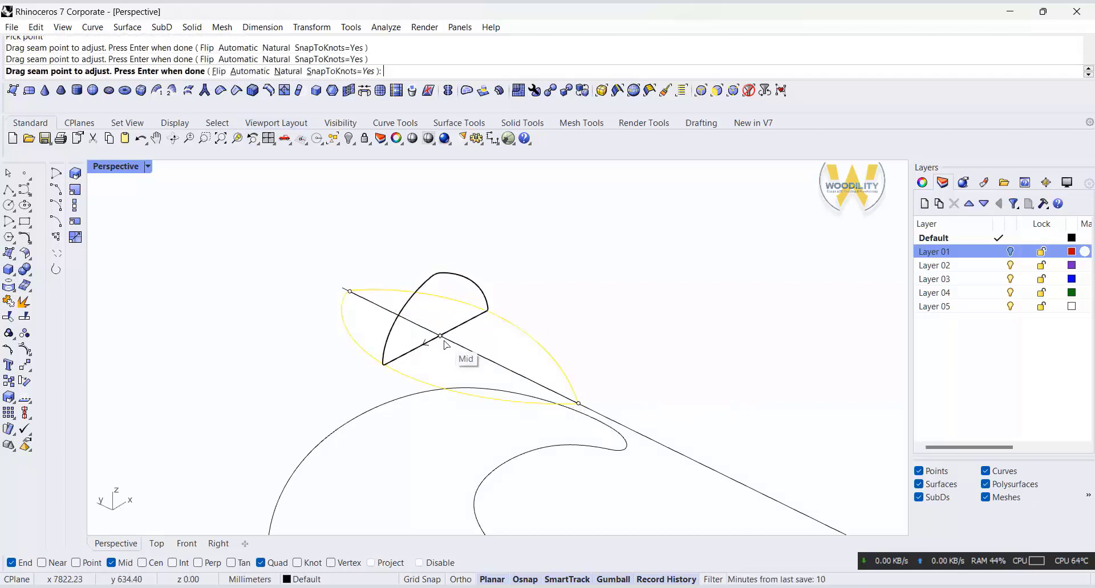
{"action": "key", "text": "Return"}
{"action": "left_click", "coordinate": [867, 447]}
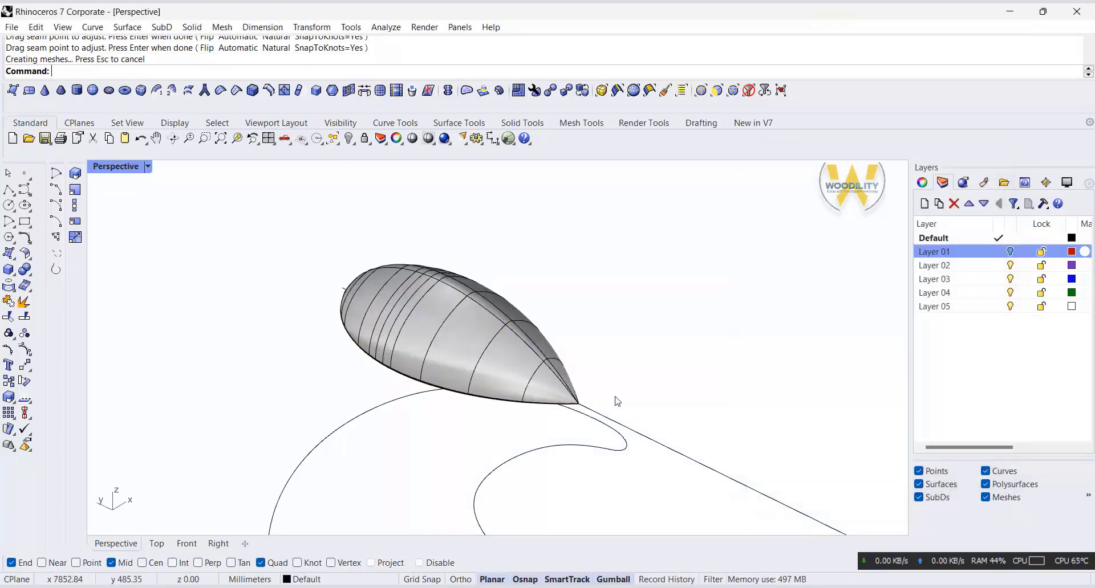
Step: Lower the apex control points of the bud's arched profile slightly in the Front view to reshape the swept surface
{"action": "left_click", "coordinate": [430, 297]}
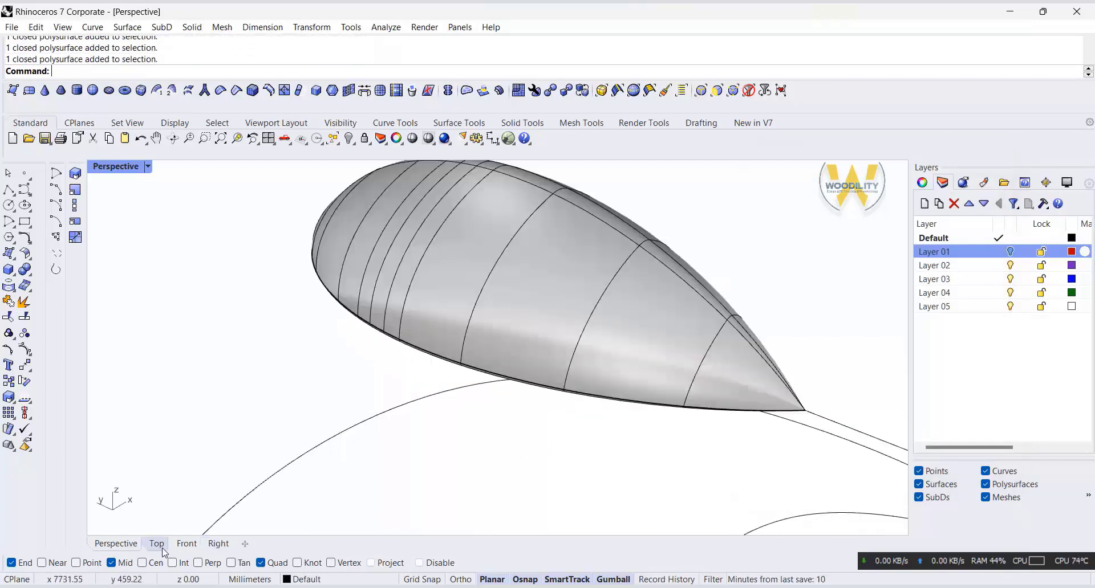
{"action": "left_click", "coordinate": [187, 544]}
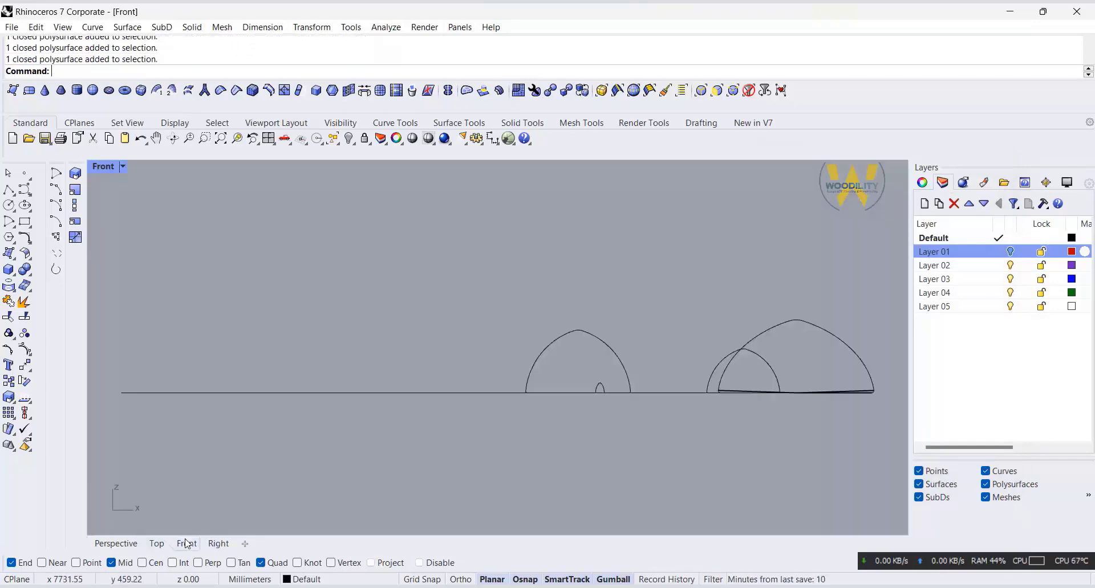
{"action": "left_click", "coordinate": [816, 326]}
{"action": "left_click_drag", "start_coordinate": [724, 292], "coordinate": [824, 327]}
{"action": "double_click", "coordinate": [103, 167]}
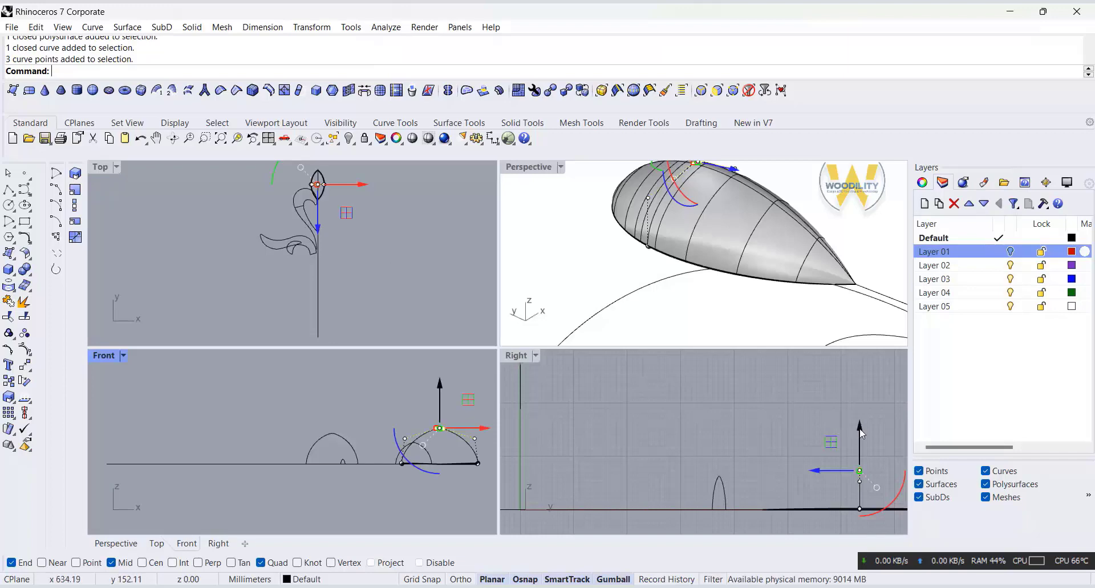
{"action": "left_click_drag", "start_coordinate": [436, 394], "coordinate": [416, 444]}
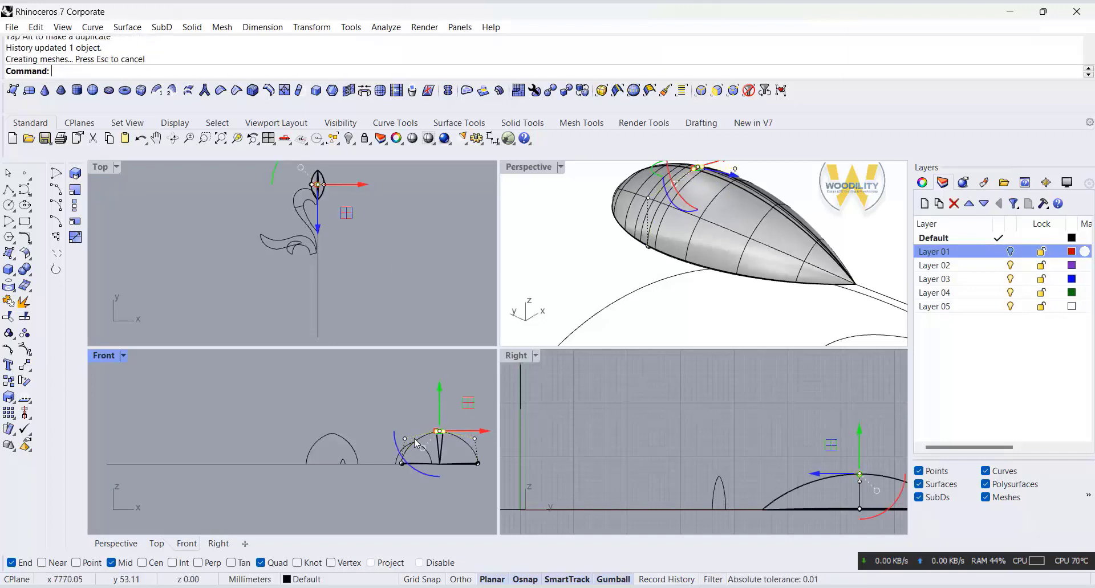
Step: Lower the two shoulder control points of the bud's arched profile slightly in the Front view to reshape the swept surface
{"action": "left_click", "coordinate": [404, 439], "text": "shift"}
{"action": "left_click", "coordinate": [475, 439], "text": "shift"}
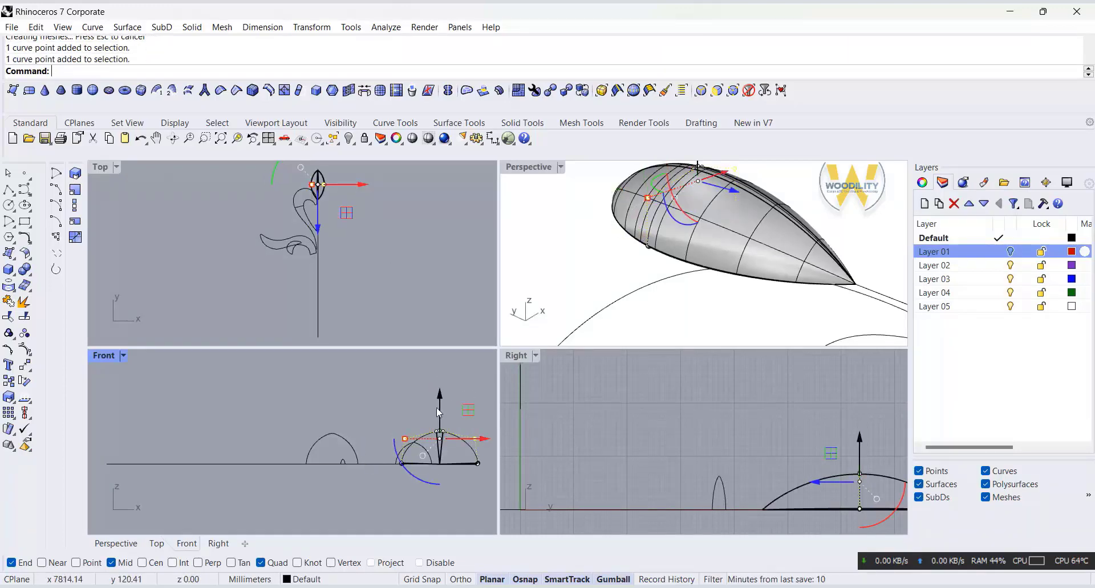
{"action": "left_click_drag", "start_coordinate": [441, 401], "coordinate": [440, 405]}
{"action": "left_click", "coordinate": [857, 248]}
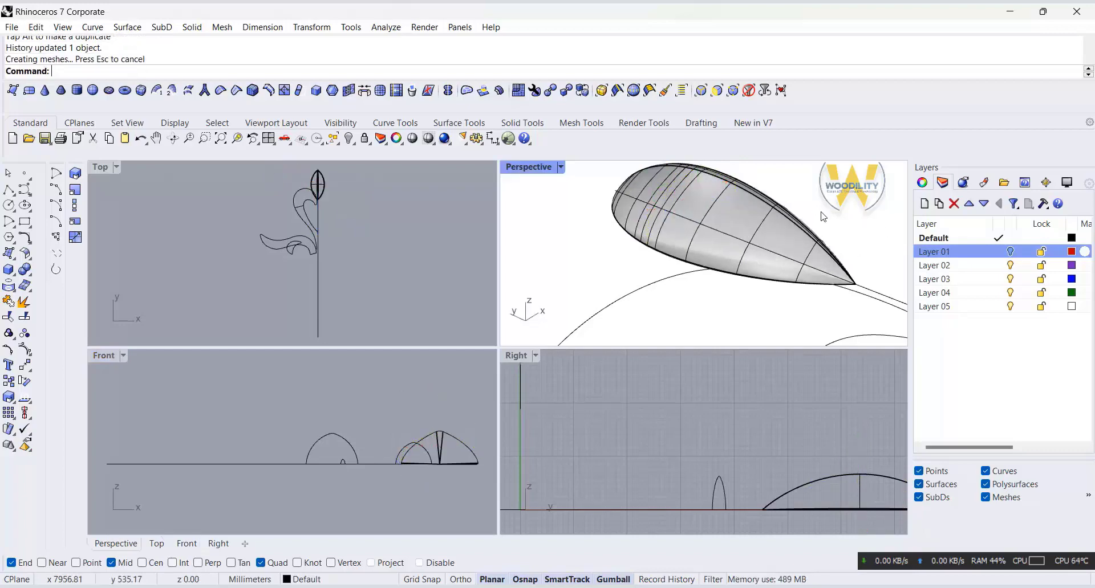
{"action": "right_click_drag", "start_coordinate": [821, 216], "coordinate": [521, 202]}
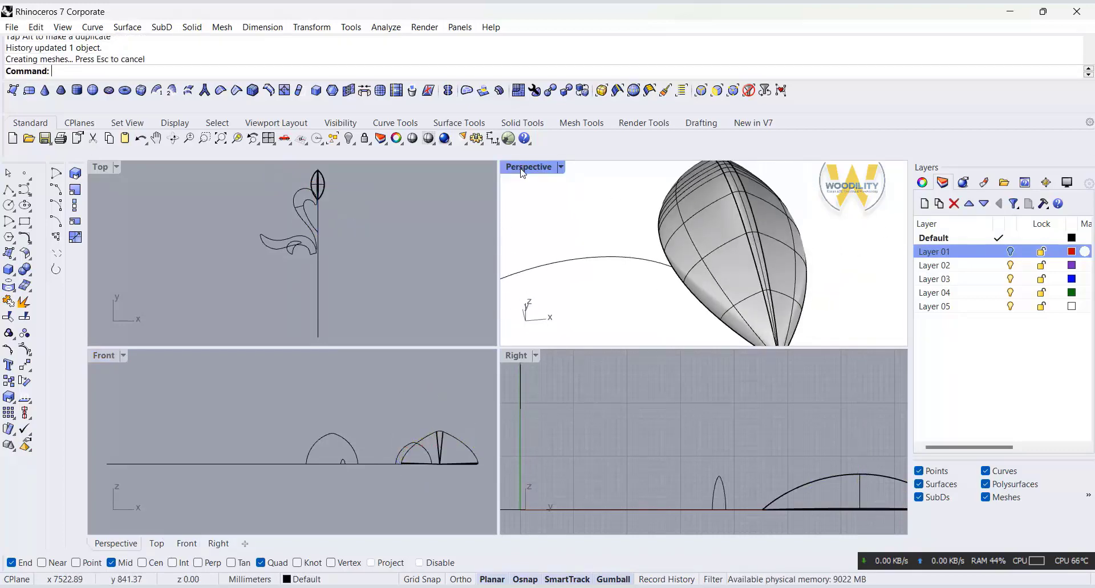
Step: Set up a two-rail sweep along the curled leaf's outer and inner curves, using its arched profile as the cross section
{"action": "double_click", "coordinate": [521, 169]}
{"action": "scroll", "coordinate": [570, 239], "scroll_direction": "down", "scroll_amount": 10}
{"action": "right_click_drag", "start_coordinate": [570, 246], "coordinate": [572, 310]}
{"action": "scroll", "coordinate": [504, 247], "scroll_direction": "down", "scroll_amount": 3}
{"action": "scroll", "coordinate": [517, 312], "scroll_direction": "up", "scroll_amount": 2}
{"action": "left_click", "coordinate": [515, 311]}
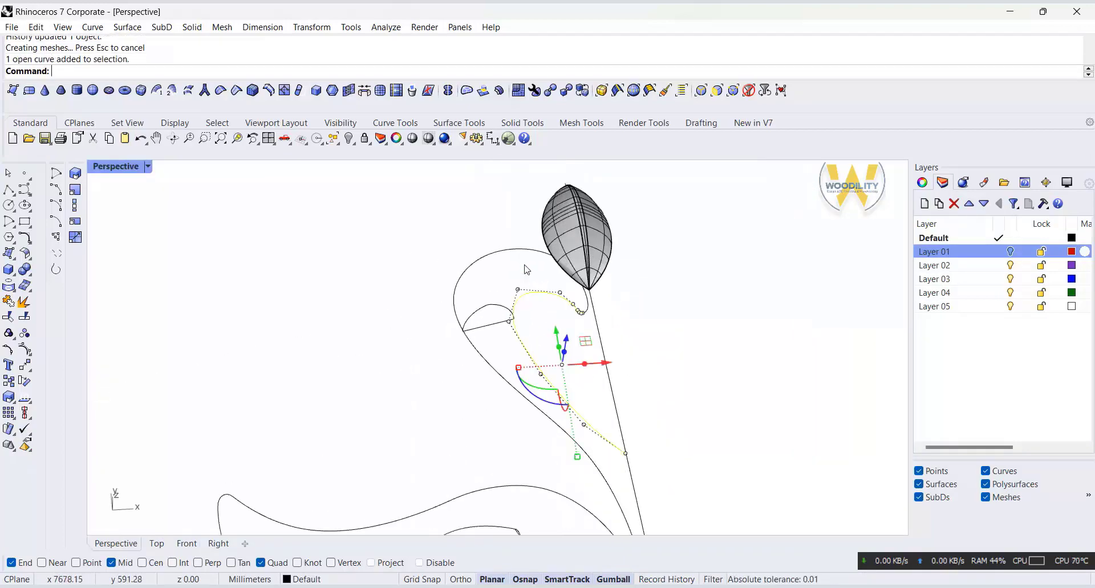
{"action": "key", "text": "Escape"}
{"action": "left_click", "coordinate": [127, 27]}
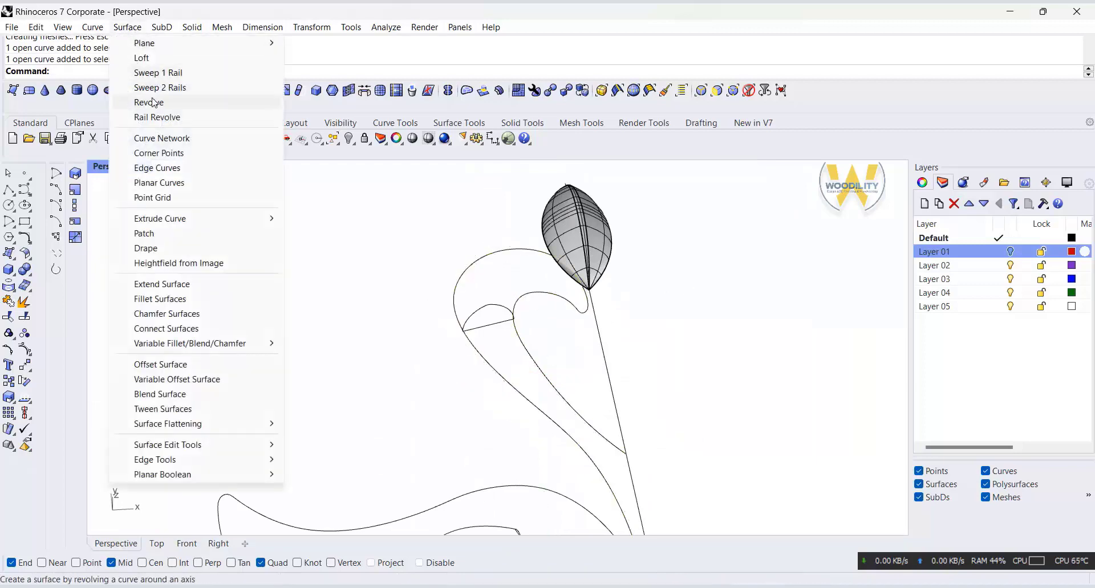
{"action": "left_click", "coordinate": [157, 91]}
{"action": "left_click", "coordinate": [536, 252]}
{"action": "left_click", "coordinate": [549, 298]}
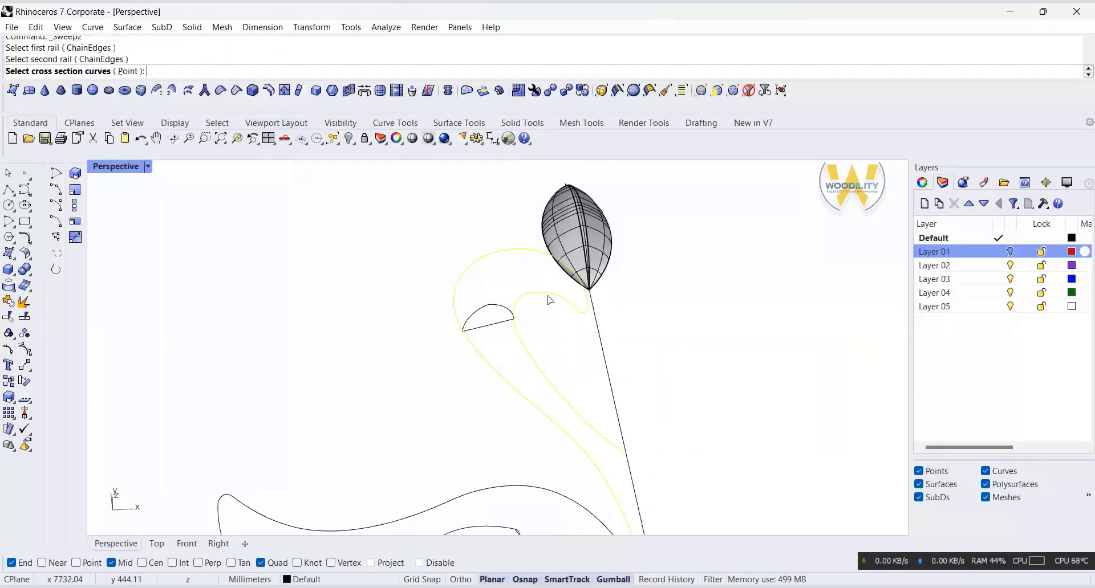
{"action": "left_click", "coordinate": [502, 311]}
{"action": "key", "text": "Return"}
{"action": "key", "text": "Return"}
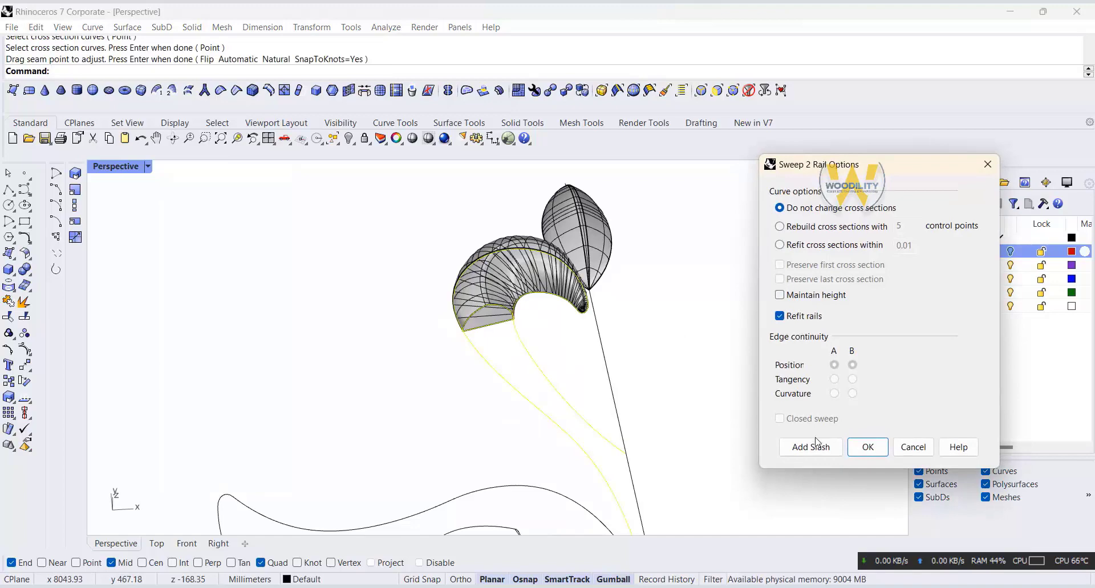
Step: Add a slash between the two rails across the top of the leaf's curl in the Top view and create the sweep surface
{"action": "left_click", "coordinate": [158, 540]}
{"action": "scroll", "coordinate": [541, 245], "scroll_direction": "up", "scroll_amount": 14}
{"action": "left_click", "coordinate": [813, 445]}
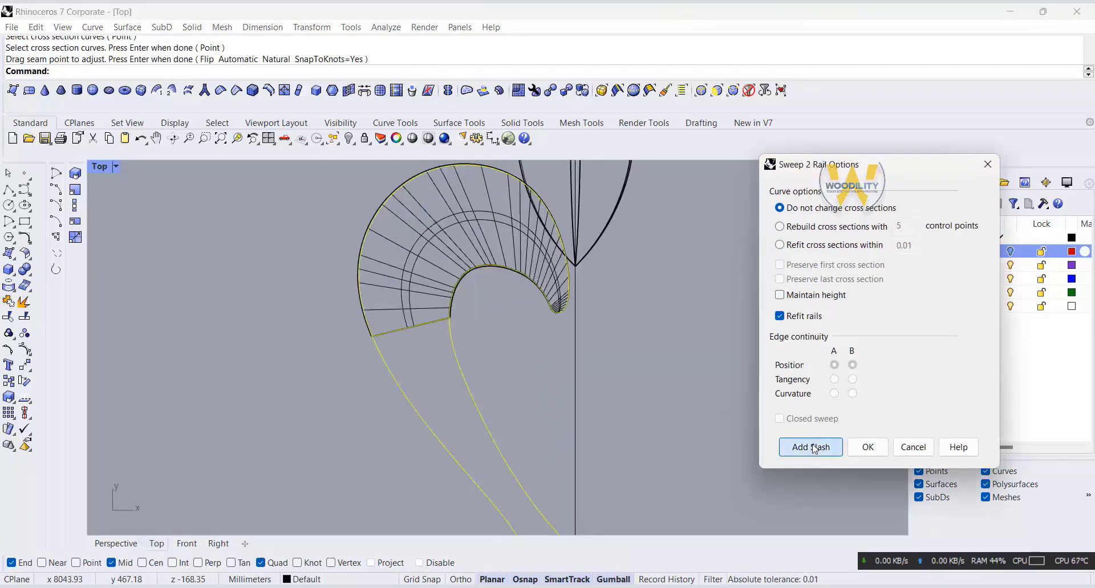
{"action": "left_click", "coordinate": [814, 448]}
{"action": "left_click", "coordinate": [473, 268]}
{"action": "left_click", "coordinate": [444, 169]}
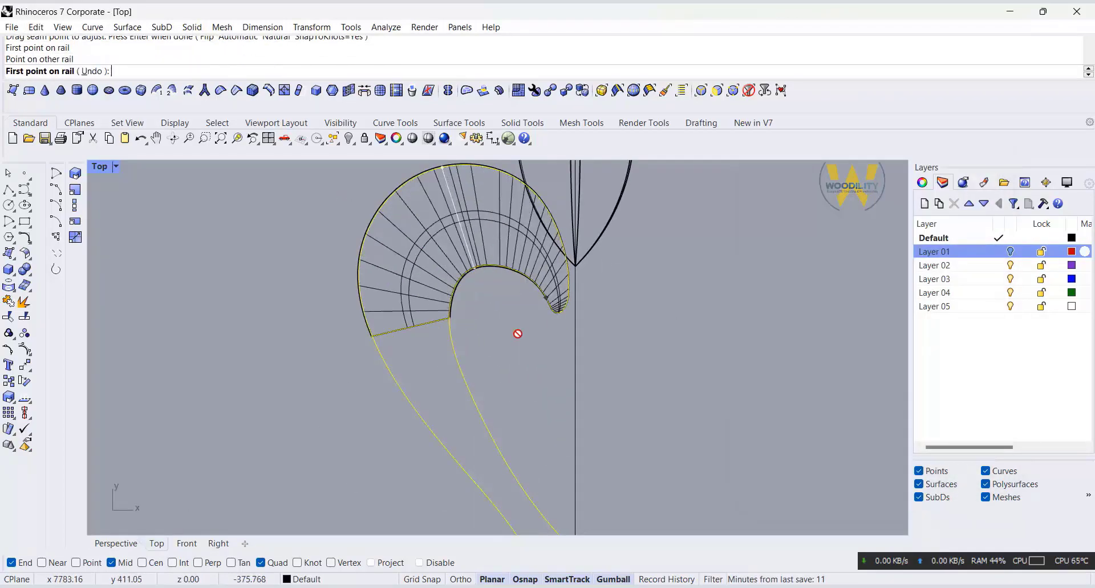
{"action": "key", "text": "Return"}
{"action": "key", "text": "Escape"}
{"action": "double_click", "coordinate": [103, 167]}
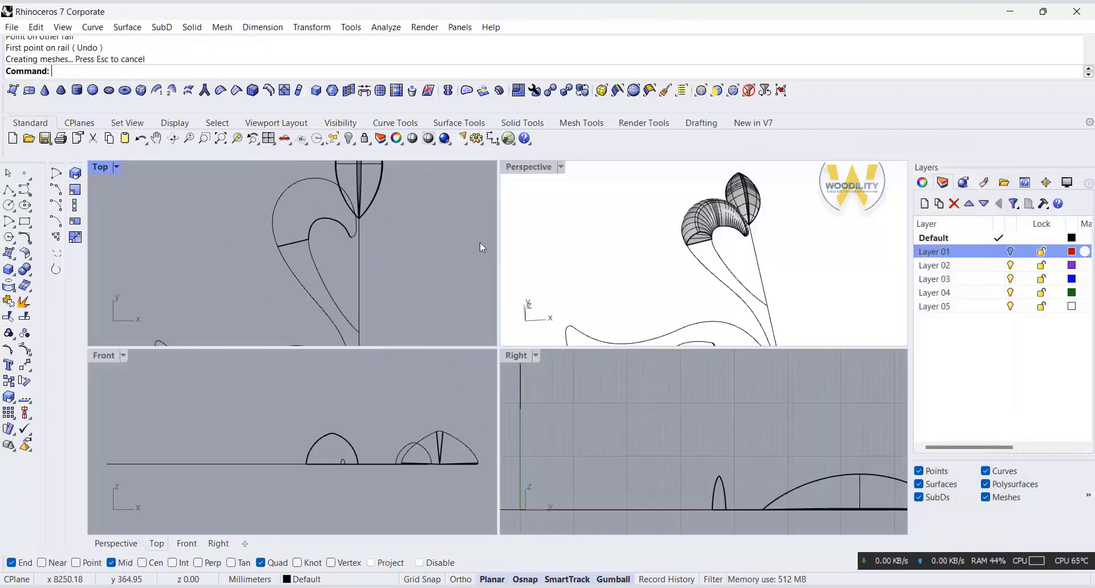
Step: Sweep the curled leaf's arched profile along the lower part of its two side curves to create the stem-side surface
{"action": "double_click", "coordinate": [528, 167]}
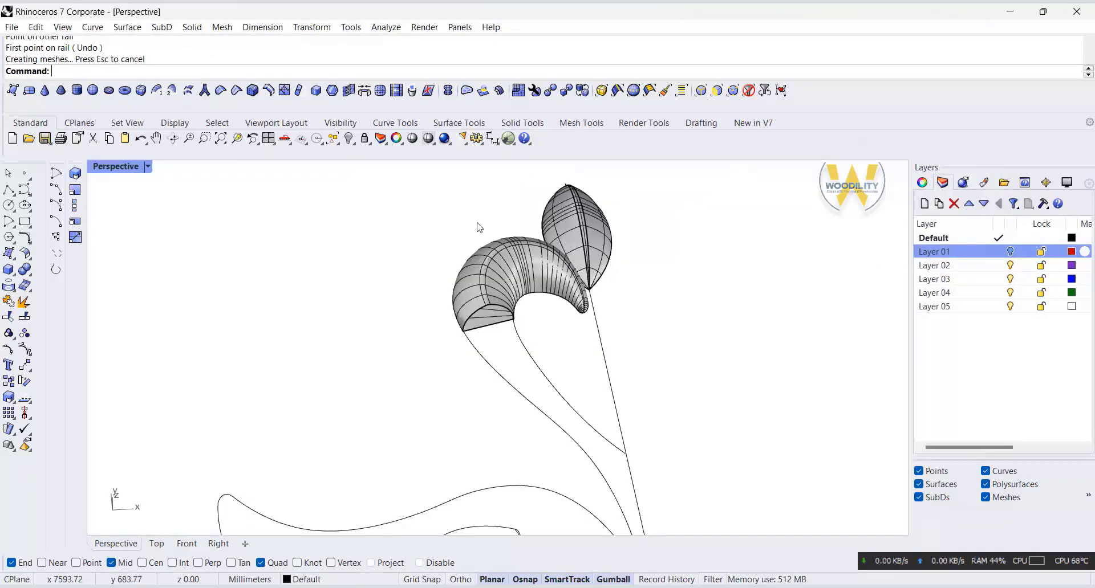
{"action": "left_click", "coordinate": [128, 27]}
{"action": "left_click", "coordinate": [150, 88]}
{"action": "left_click", "coordinate": [499, 463]}
{"action": "left_click", "coordinate": [480, 471]}
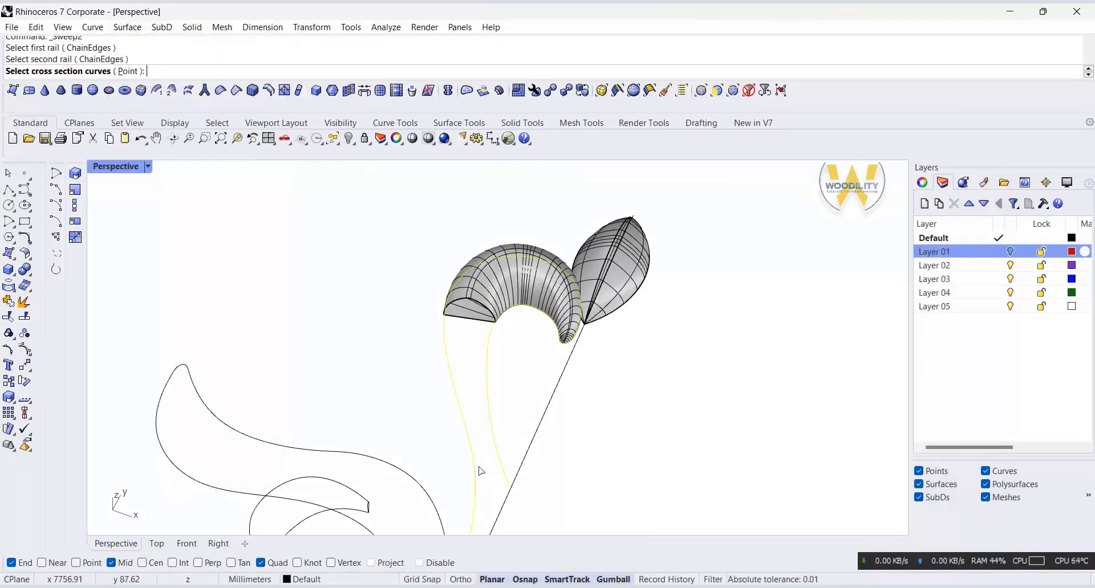
{"action": "left_click", "coordinate": [458, 302]}
{"action": "left_click", "coordinate": [491, 335]}
{"action": "key", "text": "Return"}
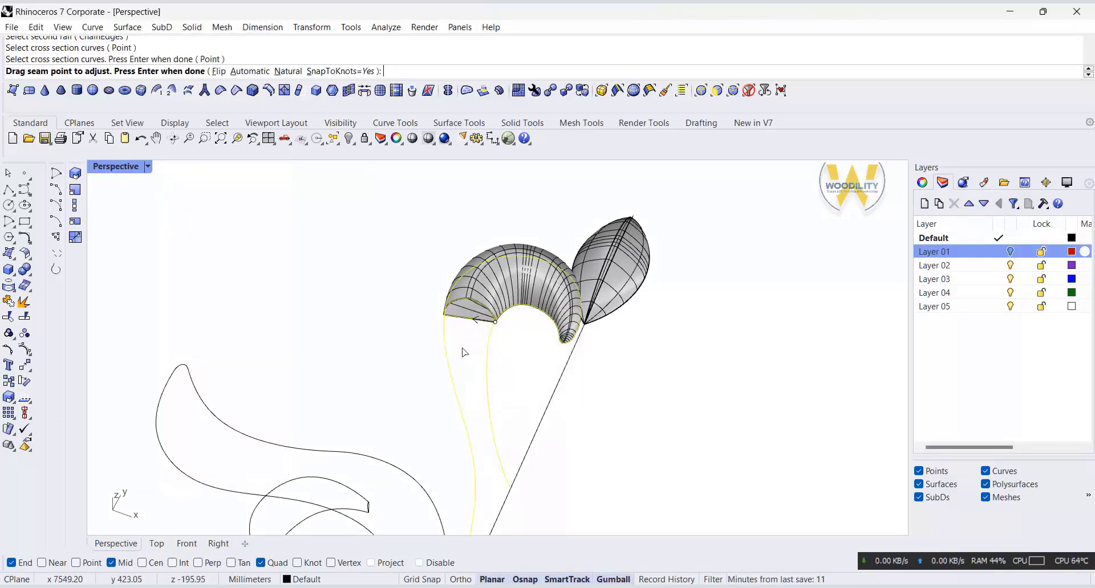
{"action": "key", "text": "Return"}
{"action": "left_click", "coordinate": [865, 447]}
{"action": "right_click_drag", "start_coordinate": [479, 454], "coordinate": [501, 425]}
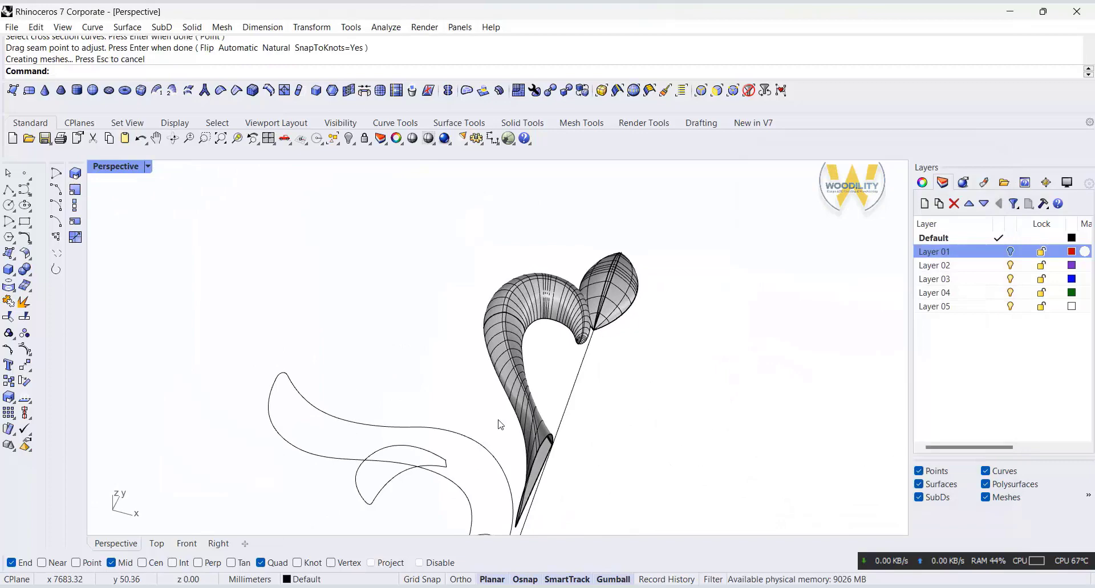
Step: Join the upper and lower swept surfaces of the curled leaf
{"action": "left_click", "coordinate": [508, 317]}
{"action": "double_click", "coordinate": [115, 165]}
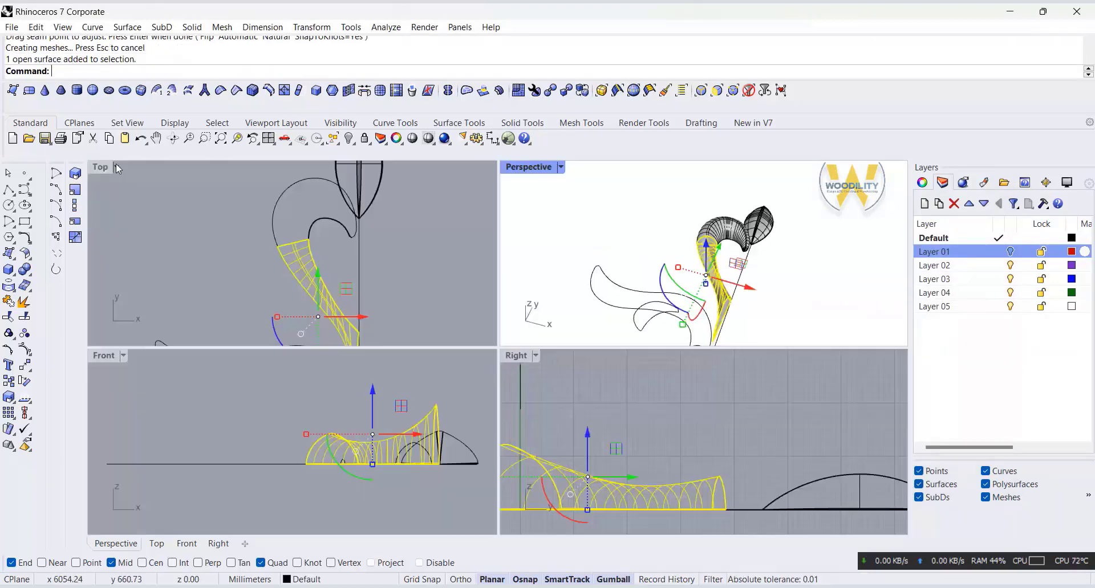
{"action": "scroll", "coordinate": [751, 239], "scroll_direction": "up", "scroll_amount": 4}
{"action": "left_click", "coordinate": [702, 222], "text": "shift"}
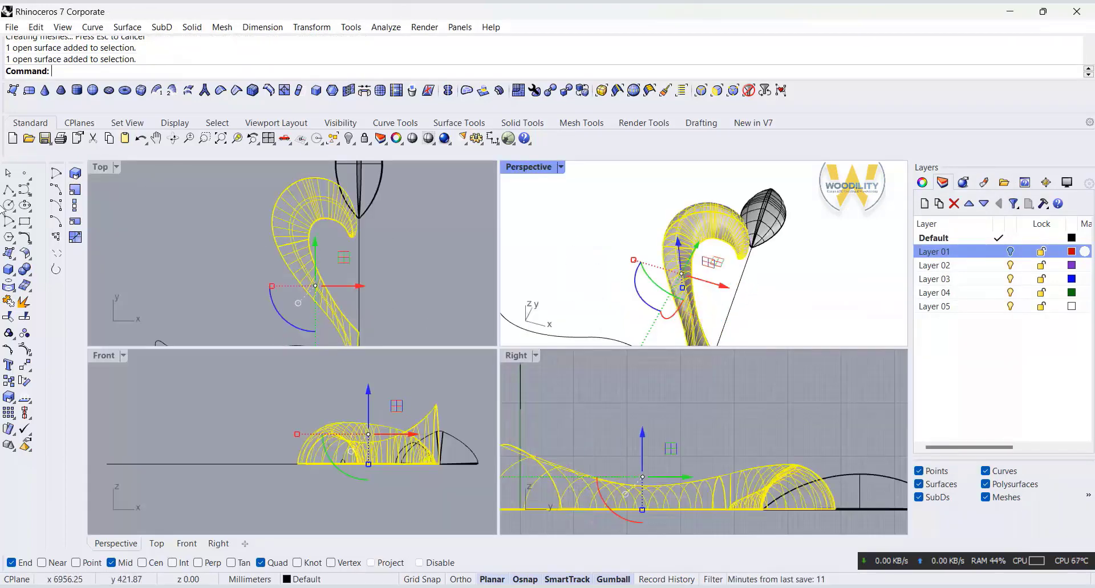
{"action": "left_click", "coordinate": [10, 303]}
{"action": "scroll", "coordinate": [398, 274], "scroll_direction": "down", "scroll_amount": 3}
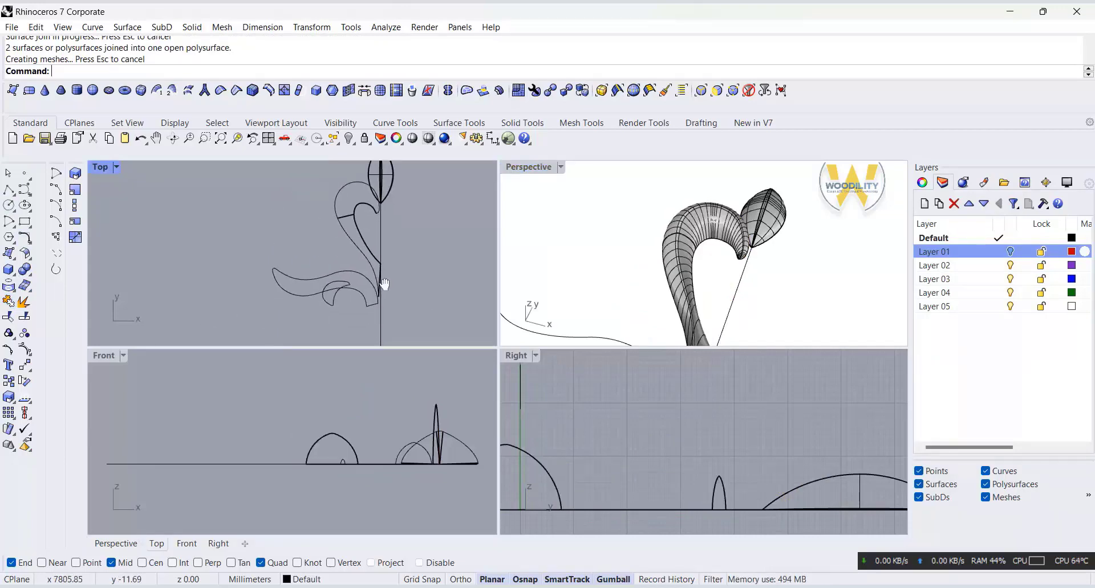
{"action": "double_click", "coordinate": [511, 167]}
{"action": "scroll", "coordinate": [576, 232], "scroll_direction": "down", "scroll_amount": 5}
{"action": "right_click_drag", "start_coordinate": [576, 232], "coordinate": [551, 320]}
{"action": "scroll", "coordinate": [471, 465], "scroll_direction": "up", "scroll_amount": 3}
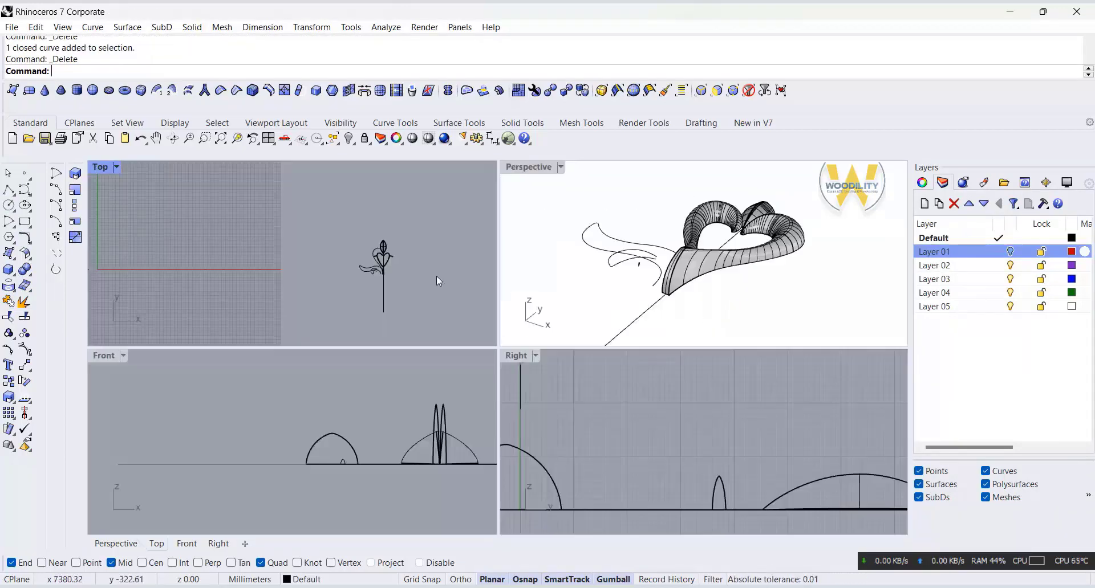
{"action": "scroll", "coordinate": [433, 276], "scroll_direction": "up", "scroll_amount": 6}
{"action": "left_click", "coordinate": [348, 295]}
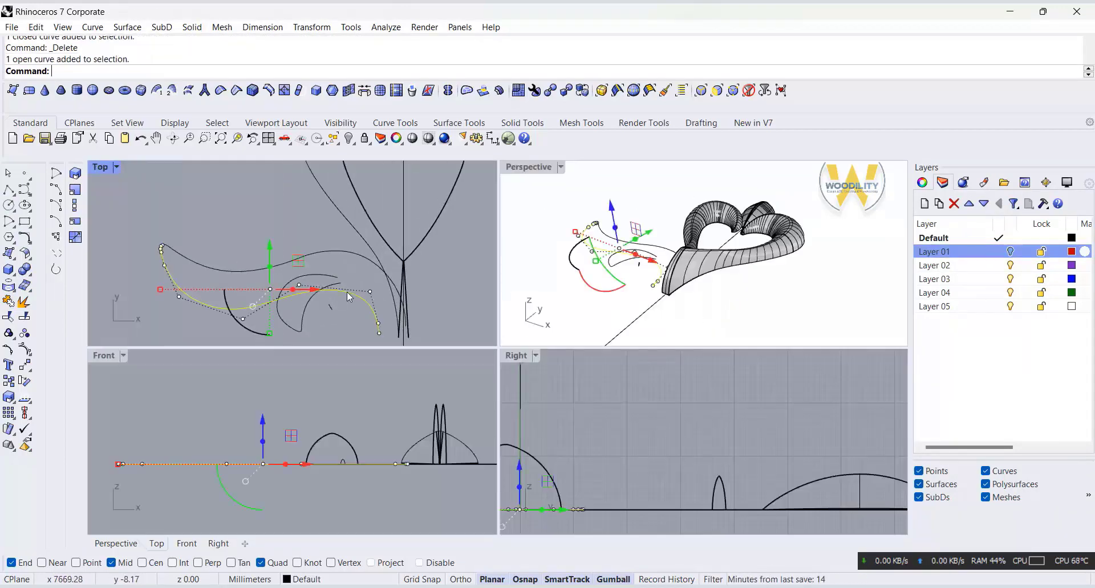
{"action": "left_click_drag", "start_coordinate": [298, 261], "coordinate": [296, 266]}
{"action": "left_click", "coordinate": [140, 139]}
Step: Select both side curves of the lower leaf and stretch them slightly in the y direction in the Top view
{"action": "scroll", "coordinate": [162, 244], "scroll_direction": "up", "scroll_amount": 6}
{"action": "left_click_drag", "start_coordinate": [173, 252], "coordinate": [150, 233]}
{"action": "scroll", "coordinate": [173, 231], "scroll_direction": "down", "scroll_amount": 6}
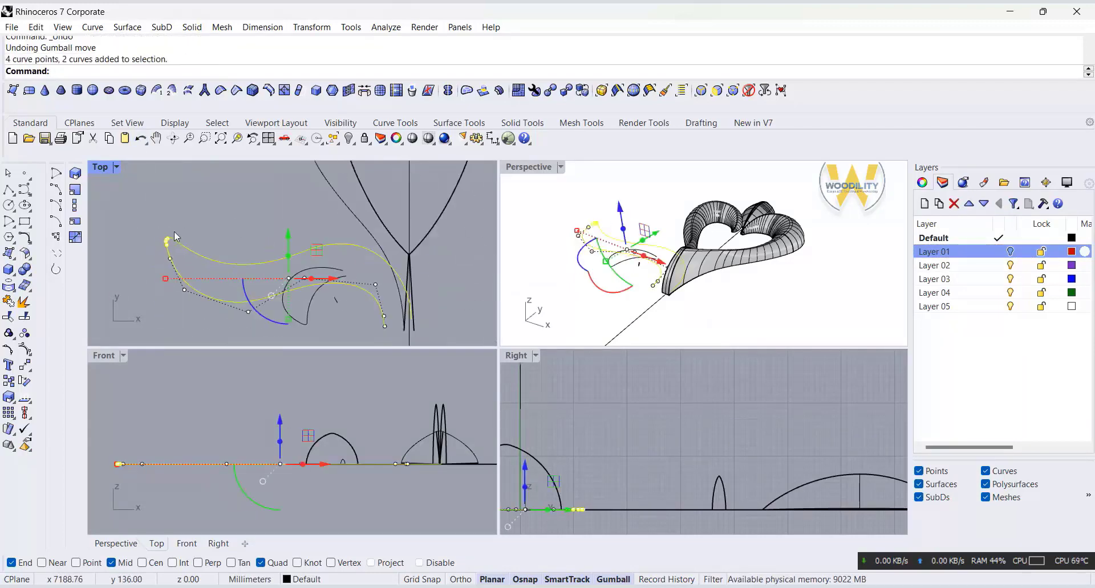
{"action": "left_click_drag", "start_coordinate": [289, 320], "coordinate": [291, 332]}
{"action": "left_click", "coordinate": [374, 251]}
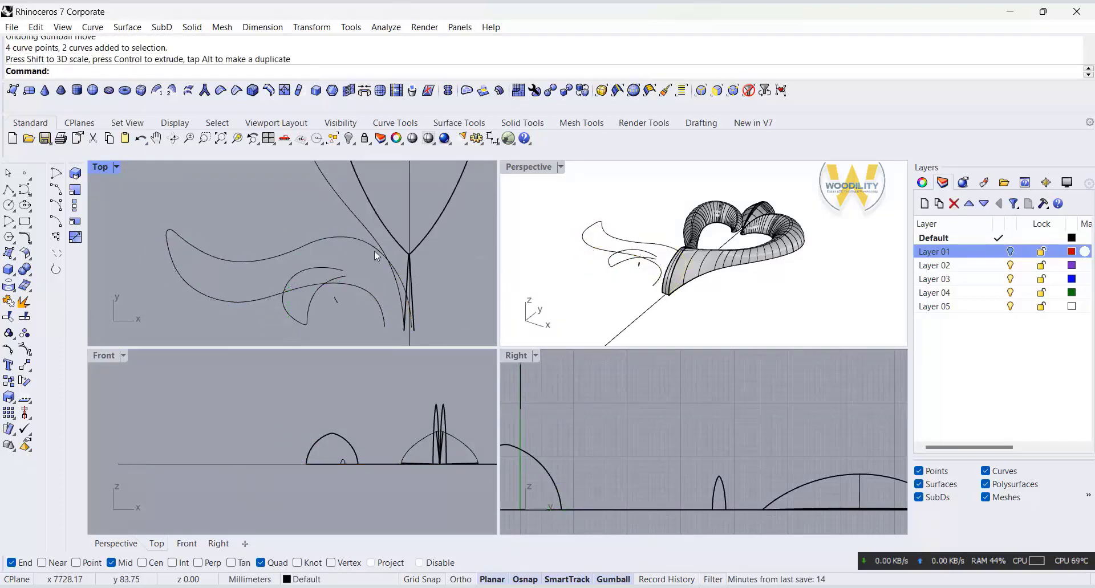
Step: Move the control points at the bend of the lower leaf's upper curve near the stem to reshape it in the Top view
{"action": "left_click", "coordinate": [375, 232]}
{"action": "left_click", "coordinate": [397, 203]}
{"action": "left_click_drag", "start_coordinate": [396, 203], "coordinate": [409, 199]}
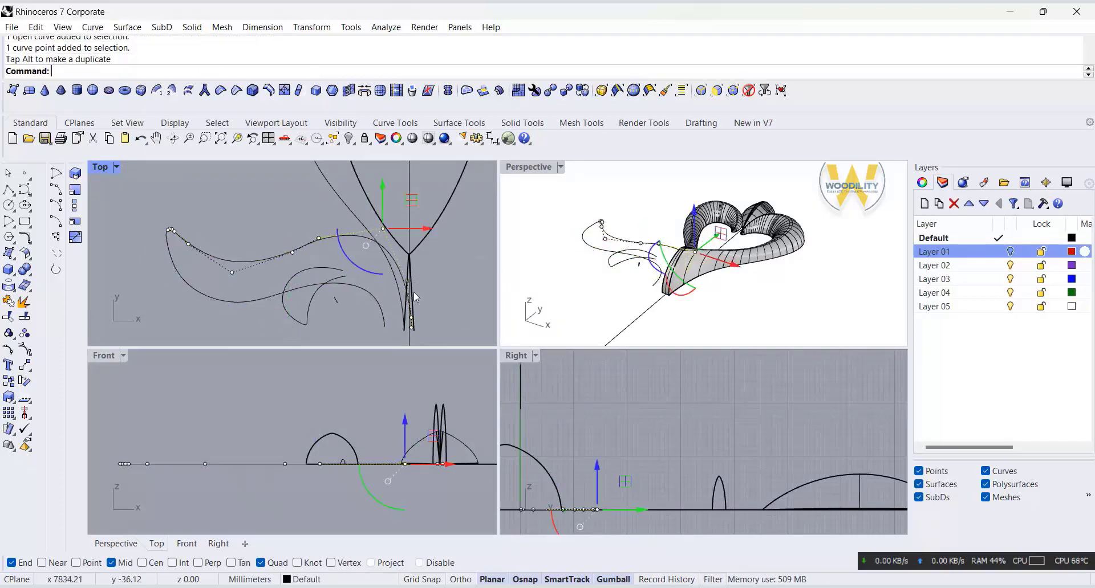
{"action": "scroll", "coordinate": [400, 299], "scroll_direction": "up", "scroll_amount": 4}
{"action": "left_click", "coordinate": [417, 269]}
{"action": "left_click_drag", "start_coordinate": [444, 239], "coordinate": [447, 235]}
{"action": "right_click_drag", "start_coordinate": [447, 234], "coordinate": [459, 219]}
Step: Move the three control points at the stem end of the lower leaf's lower curve down along y in the Top view
{"action": "left_click_drag", "start_coordinate": [354, 211], "coordinate": [414, 349]}
{"action": "left_click_drag", "start_coordinate": [414, 238], "coordinate": [411, 262]}
{"action": "key", "text": "Escape"}
{"action": "key", "text": "Escape"}
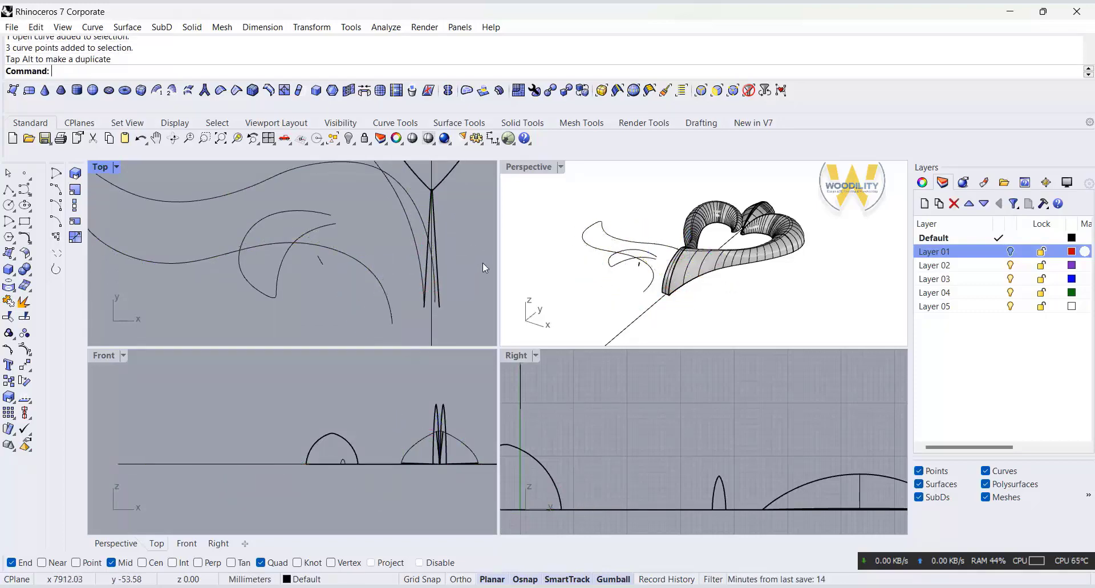
Step: Shift the two end control points of the lower leaf's lower curve slightly away from the stem in the Top view
{"action": "scroll", "coordinate": [443, 274], "scroll_direction": "down", "scroll_amount": 4}
{"action": "right_click_drag", "start_coordinate": [412, 240], "coordinate": [397, 258]}
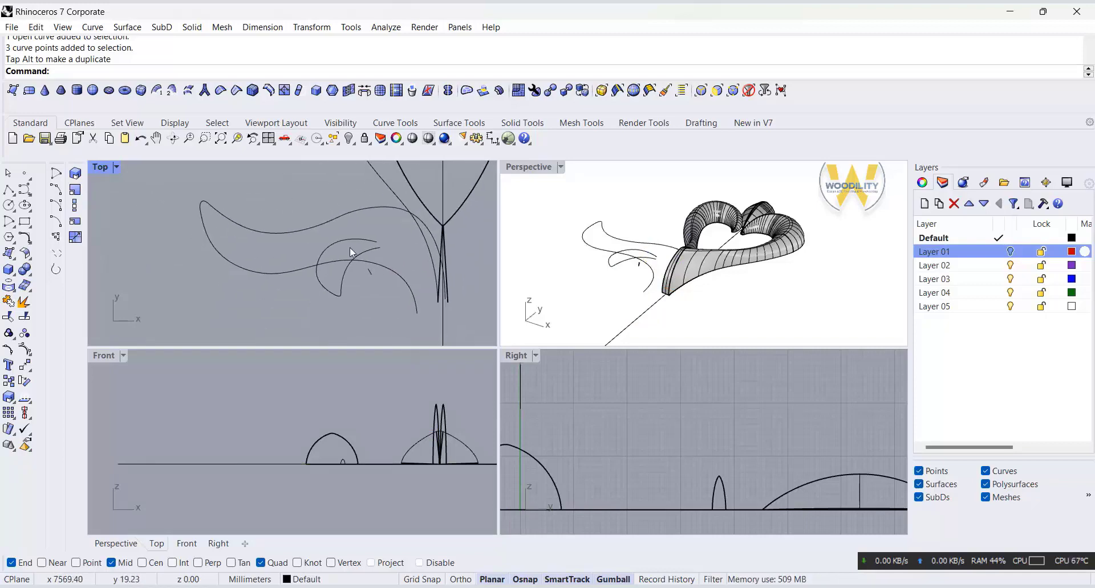
{"action": "left_click", "coordinate": [313, 228]}
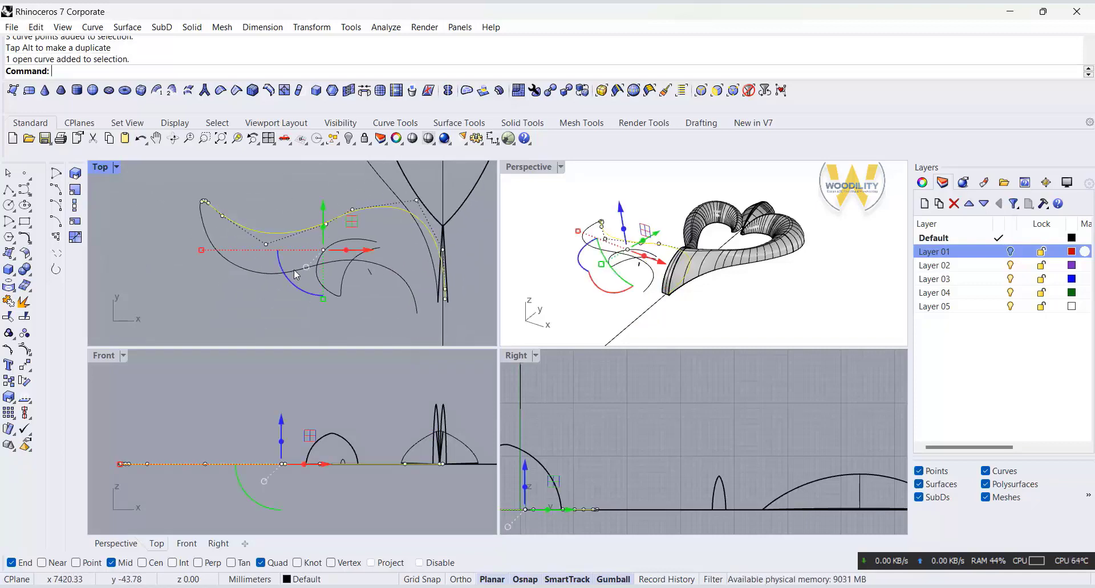
{"action": "left_click", "coordinate": [416, 305]}
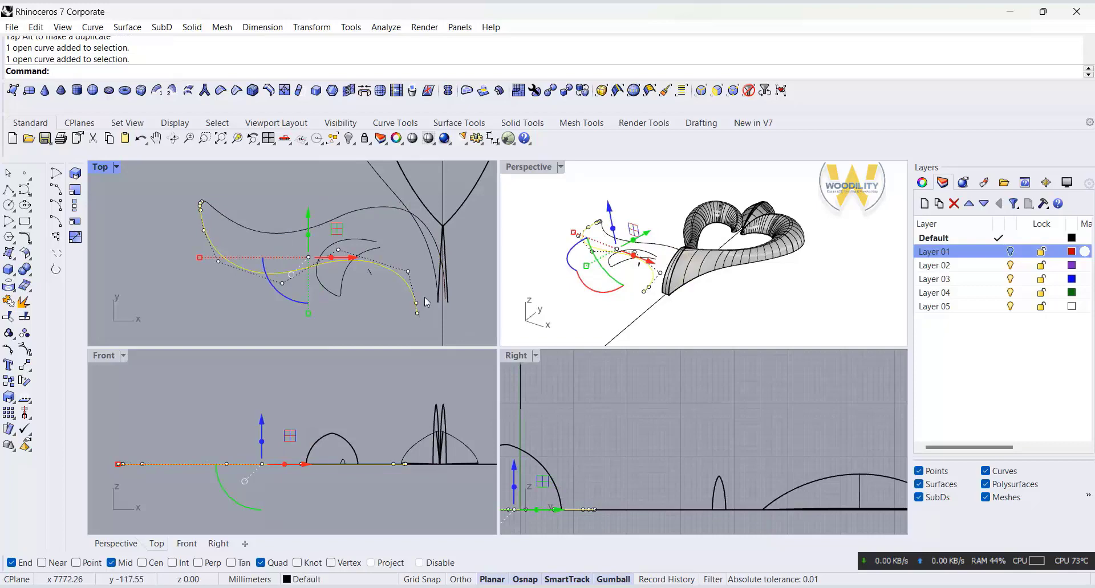
{"action": "left_click_drag", "start_coordinate": [426, 298], "coordinate": [458, 308]}
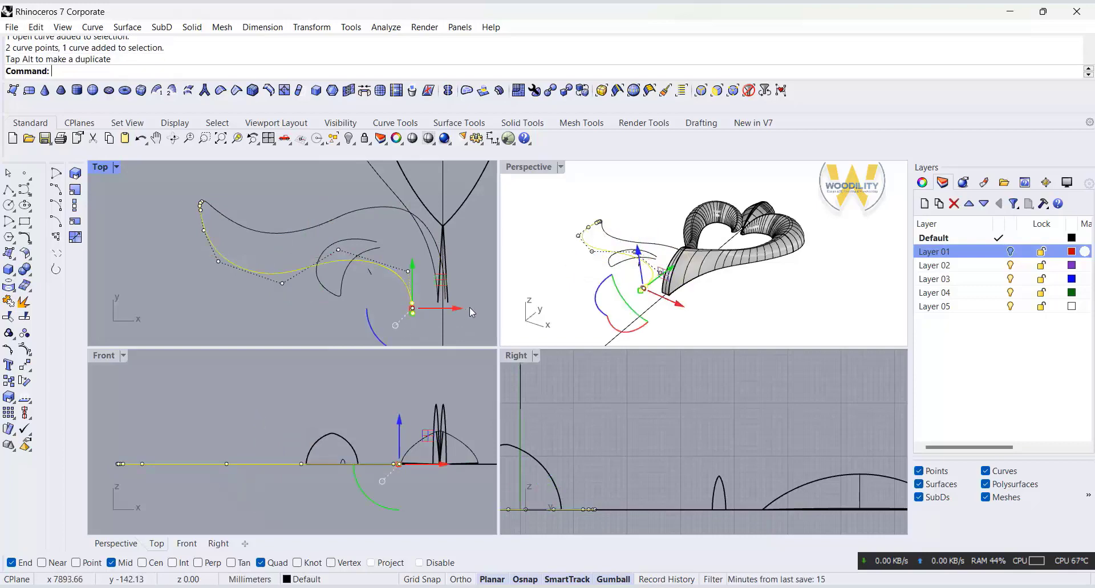
Step: Adjust the two end control points and the point above them on the lower leaf's upper curve where it meets the stem
{"action": "left_click", "coordinate": [432, 236]}
{"action": "scroll", "coordinate": [461, 278], "scroll_direction": "up", "scroll_amount": 4}
{"action": "left_click_drag", "start_coordinate": [390, 275], "coordinate": [392, 276]}
{"action": "left_click_drag", "start_coordinate": [462, 333], "coordinate": [486, 305]}
{"action": "left_click", "coordinate": [474, 258]}
{"action": "left_click", "coordinate": [426, 234]}
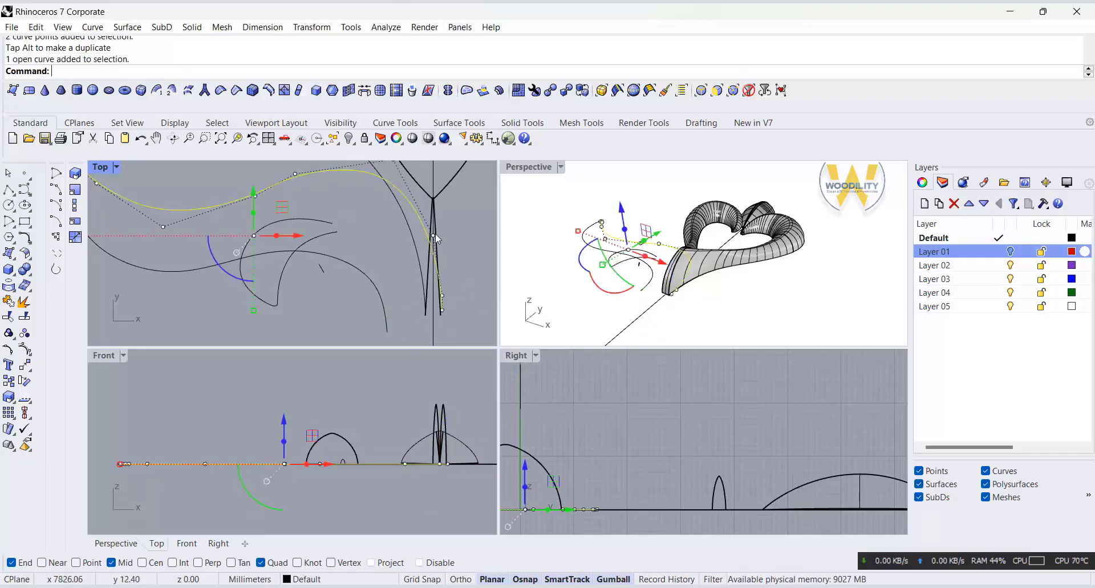
{"action": "scroll", "coordinate": [436, 234], "scroll_direction": "up", "scroll_amount": 2}
{"action": "left_click", "coordinate": [435, 238]}
{"action": "left_click_drag", "start_coordinate": [460, 210], "coordinate": [470, 197]}
{"action": "scroll", "coordinate": [464, 265], "scroll_direction": "down", "scroll_amount": 3}
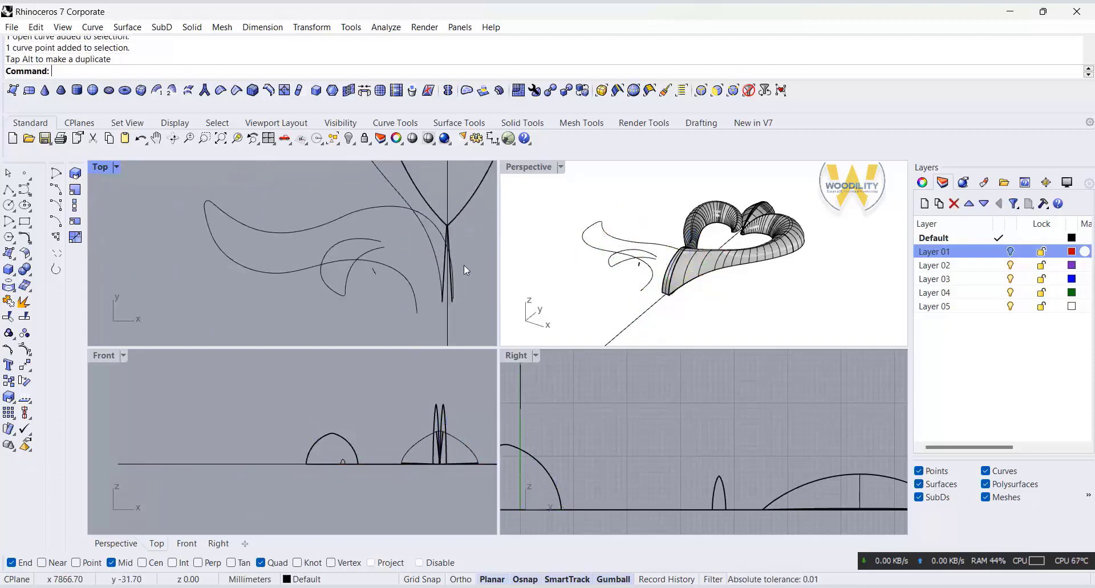
Step: Select the lower leaf's side curves together with the small lobe's curves and move them slightly away from the stem in the Top view
{"action": "left_click", "coordinate": [405, 284]}
{"action": "key", "text": "Caps_Lock"}
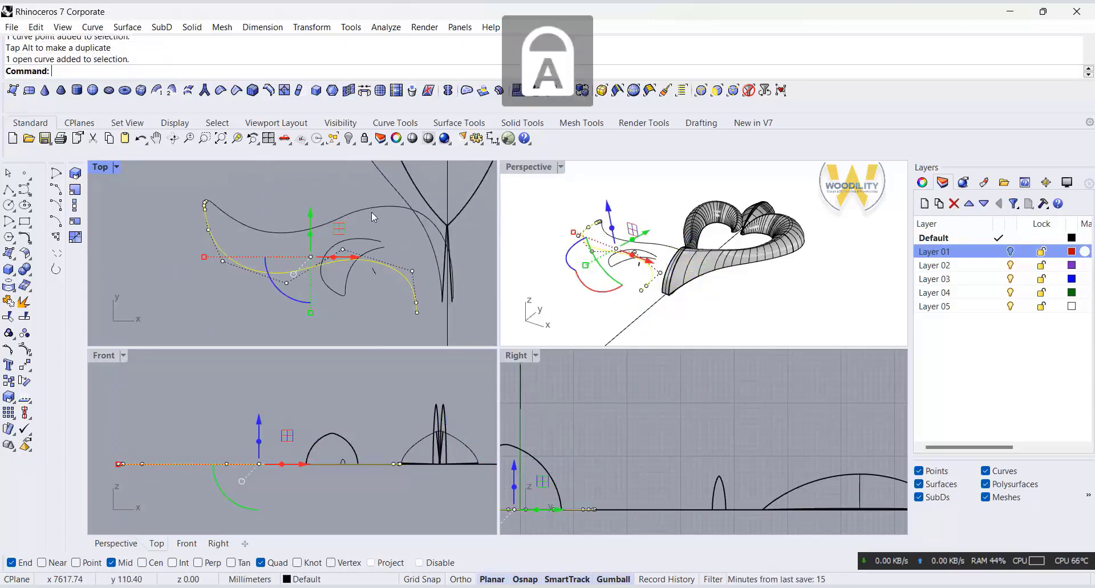
{"action": "left_click", "coordinate": [371, 211], "text": "shift"}
{"action": "left_click", "coordinate": [344, 279], "text": "shift"}
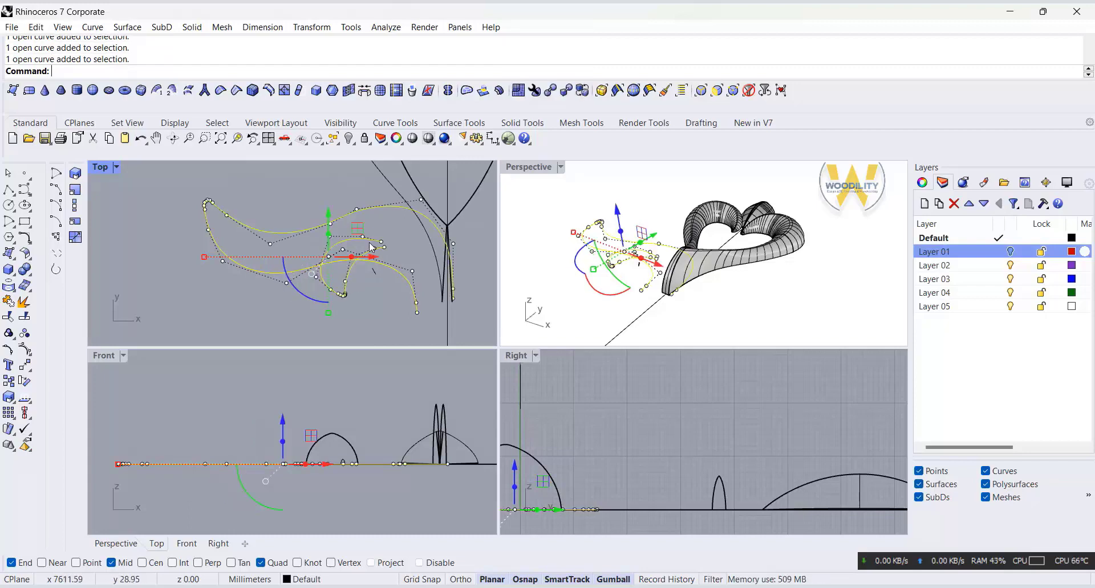
{"action": "left_click_drag", "start_coordinate": [373, 257], "coordinate": [369, 258]}
{"action": "left_click", "coordinate": [495, 293]}
{"action": "key", "text": "Escape"}
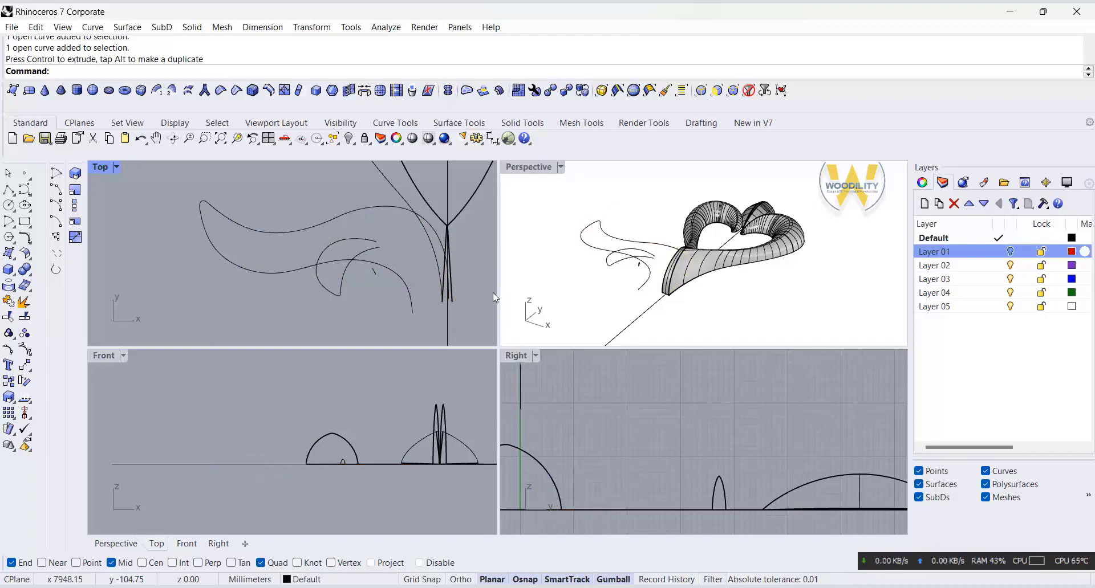
Step: Delete the tiny closed profile curve beside the small lobe of the lower leaf
{"action": "right_click_drag", "start_coordinate": [681, 326], "coordinate": [786, 325]}
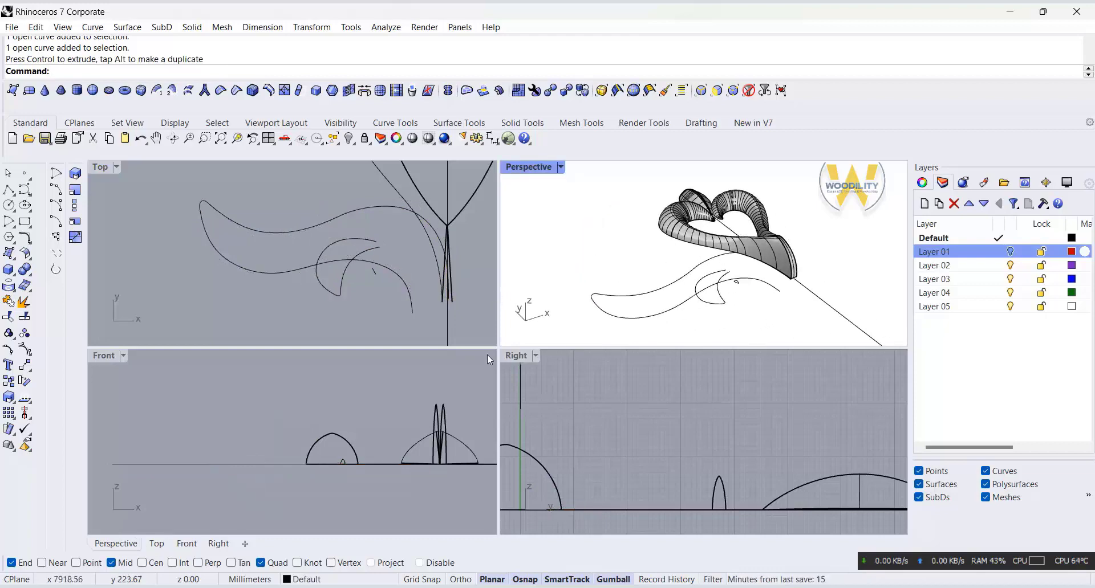
{"action": "left_click", "coordinate": [370, 273]}
{"action": "key", "text": "Delete"}
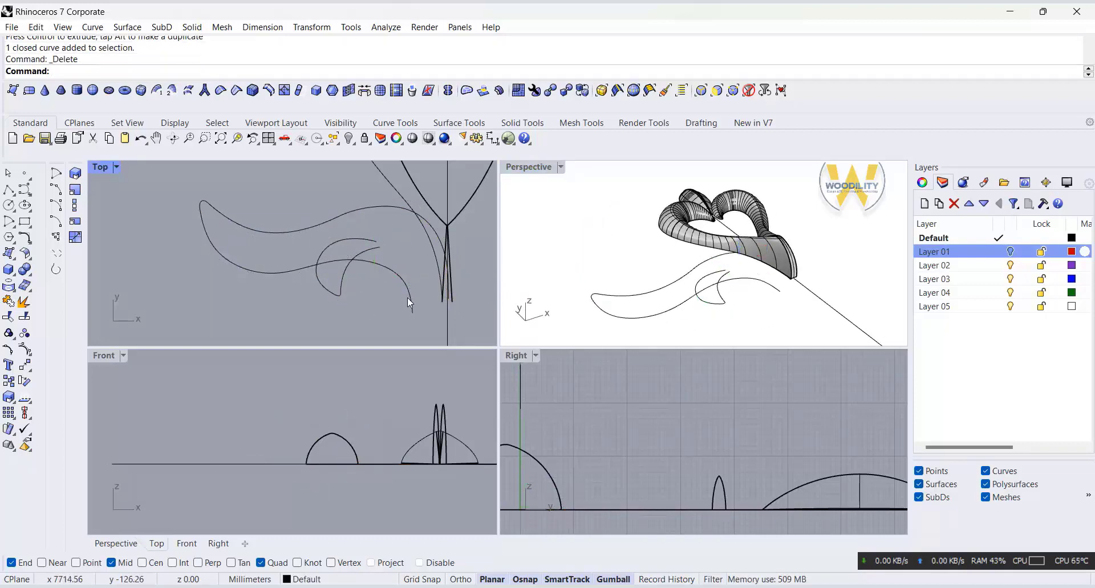
Step: Move the control points at the stem end of the lower leaf's lower curve to smooth its bend in the Top view
{"action": "left_click", "coordinate": [411, 309]}
{"action": "scroll", "coordinate": [411, 318], "scroll_direction": "up", "scroll_amount": 6}
{"action": "left_click_drag", "start_coordinate": [396, 306], "coordinate": [440, 252]}
{"action": "left_click_drag", "start_coordinate": [431, 206], "coordinate": [424, 212]}
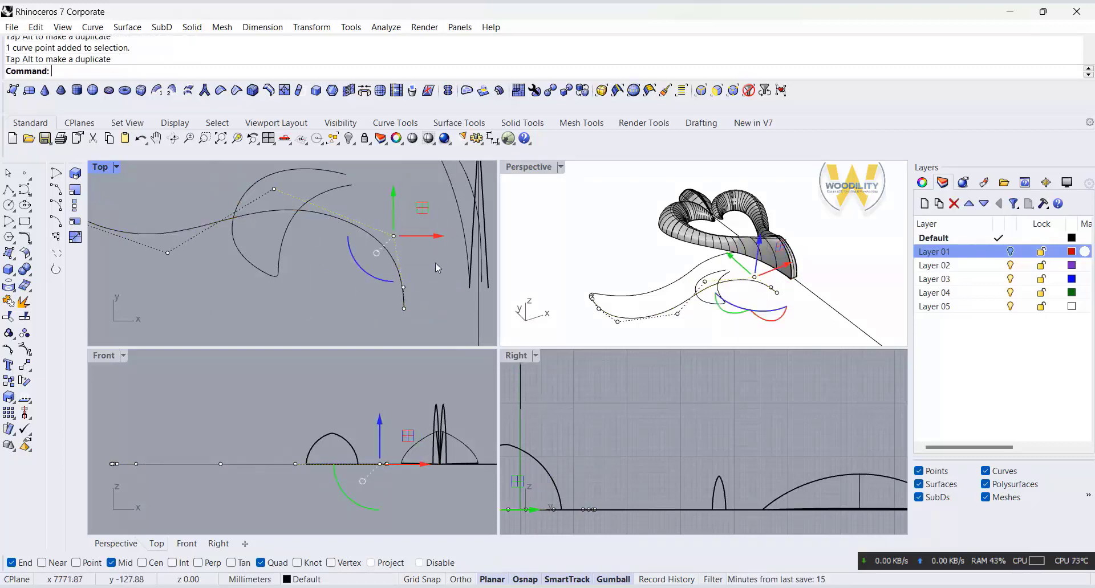
Step: Start Orient on the heart's left closed arched profile, with copying and 3D scaling, using its two base corners as reference points
{"action": "key", "text": "Escape"}
{"action": "key", "text": "Escape"}
{"action": "scroll", "coordinate": [443, 297], "scroll_direction": "down", "scroll_amount": 4}
{"action": "scroll", "coordinate": [443, 298], "scroll_direction": "down", "scroll_amount": 2}
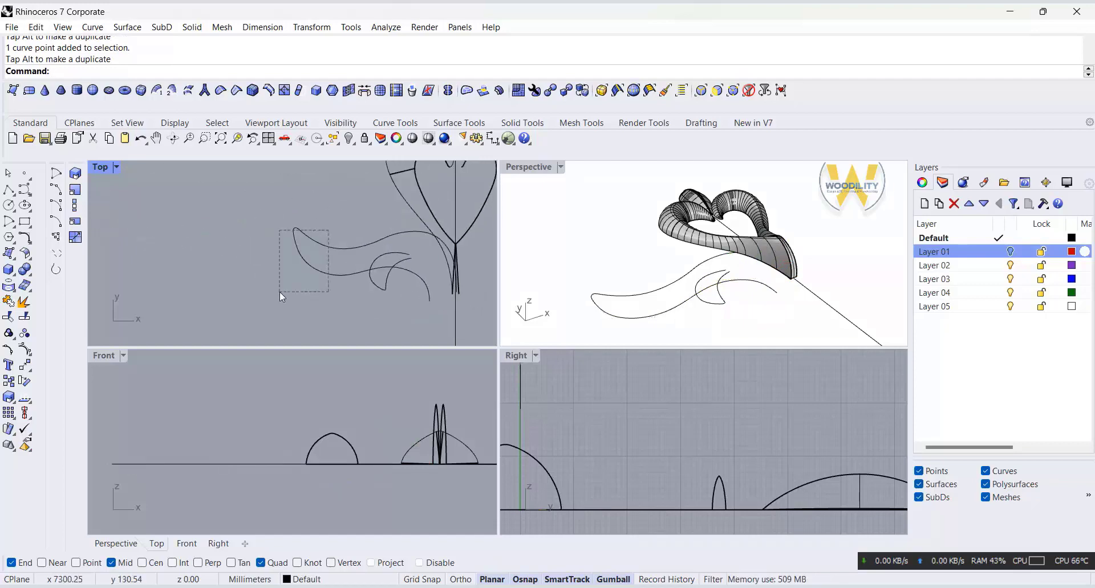
{"action": "left_click_drag", "start_coordinate": [280, 292], "coordinate": [280, 293]}
{"action": "scroll", "coordinate": [336, 437], "scroll_direction": "up", "scroll_amount": 3}
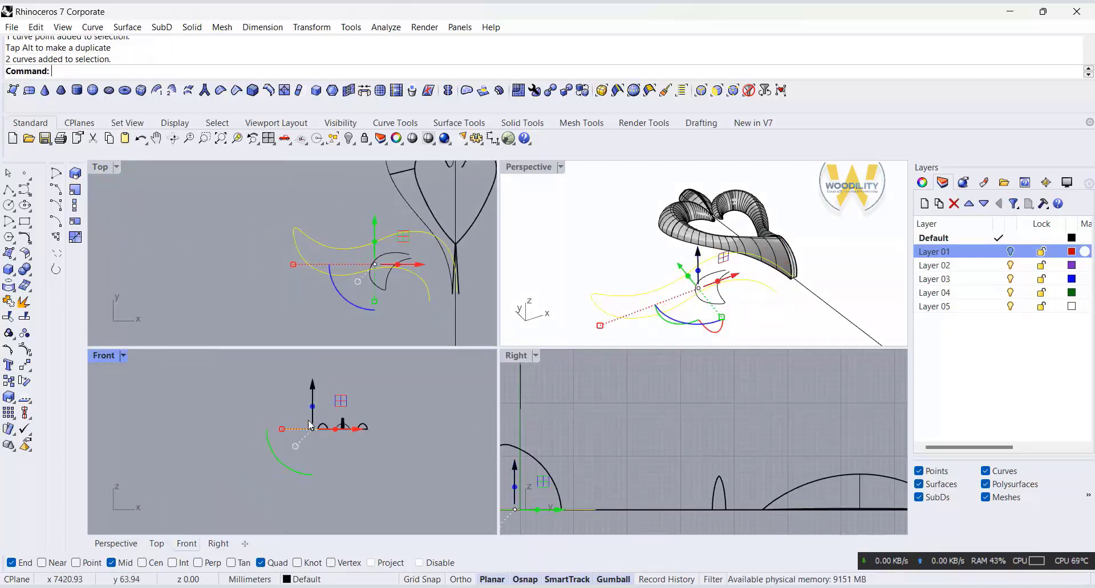
{"action": "left_click", "coordinate": [347, 451]}
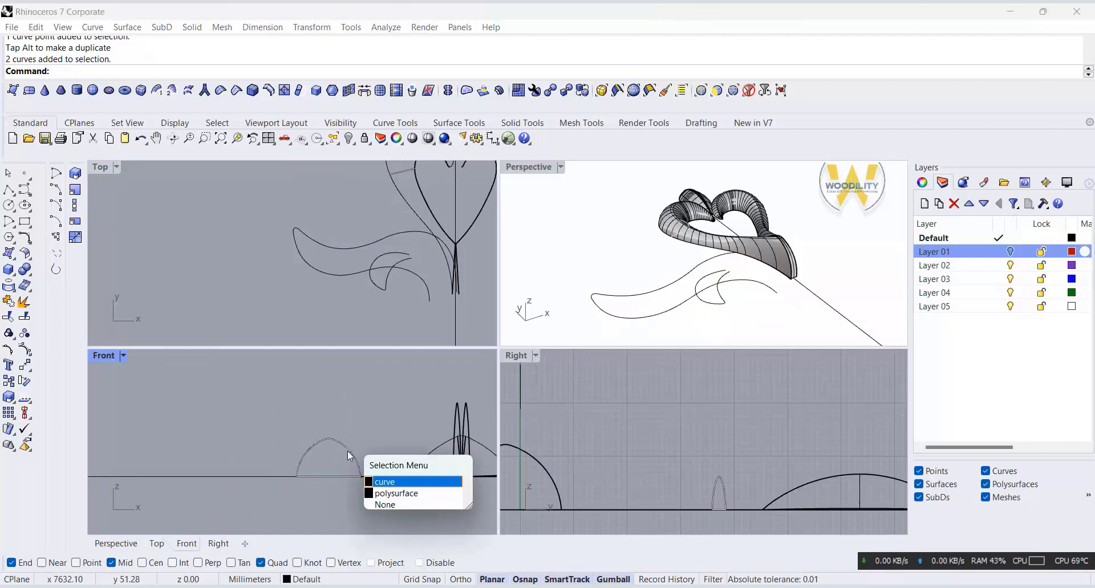
{"action": "left_click", "coordinate": [379, 483]}
{"action": "left_click", "coordinate": [312, 28]}
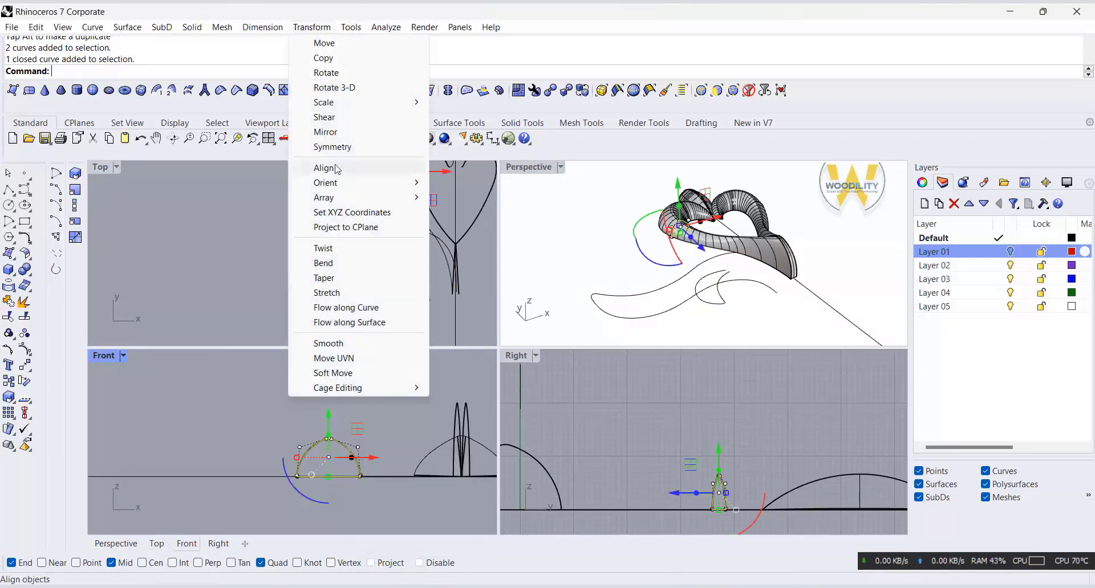
{"action": "mouse_move", "coordinate": [336, 184]}
{"action": "left_click", "coordinate": [463, 183]}
{"action": "scroll", "coordinate": [368, 408], "scroll_direction": "up", "scroll_amount": 5}
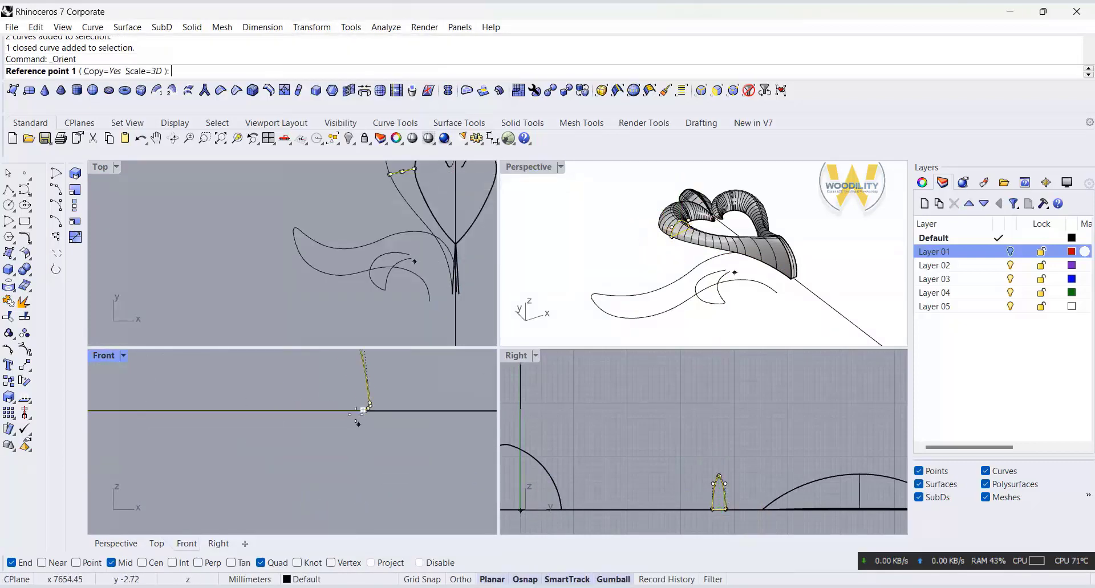
{"action": "left_click", "coordinate": [378, 404]}
{"action": "scroll", "coordinate": [371, 440], "scroll_direction": "down", "scroll_amount": 4}
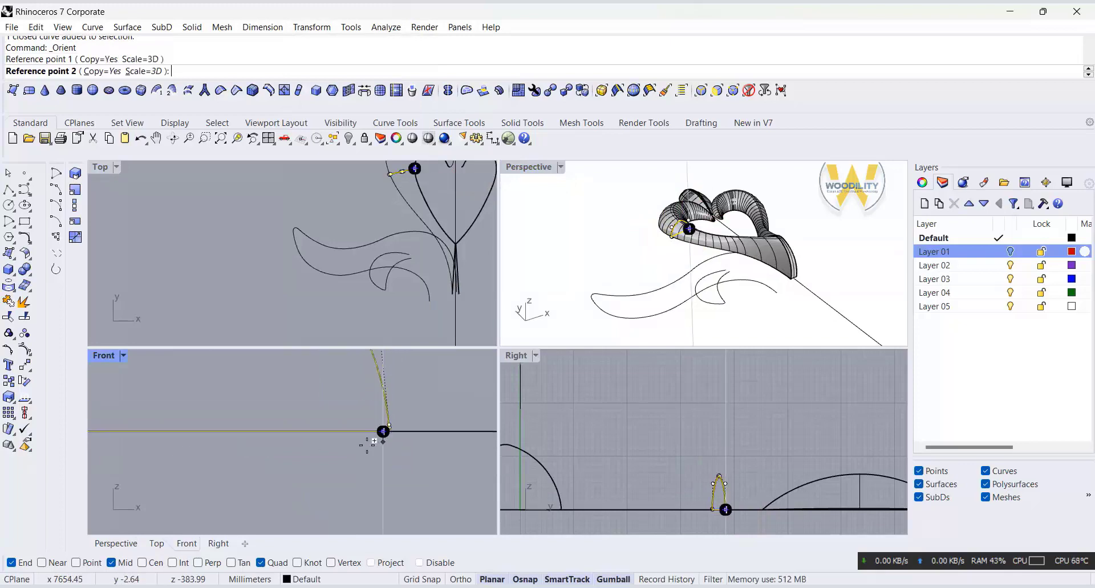
{"action": "scroll", "coordinate": [279, 447], "scroll_direction": "up", "scroll_amount": 4}
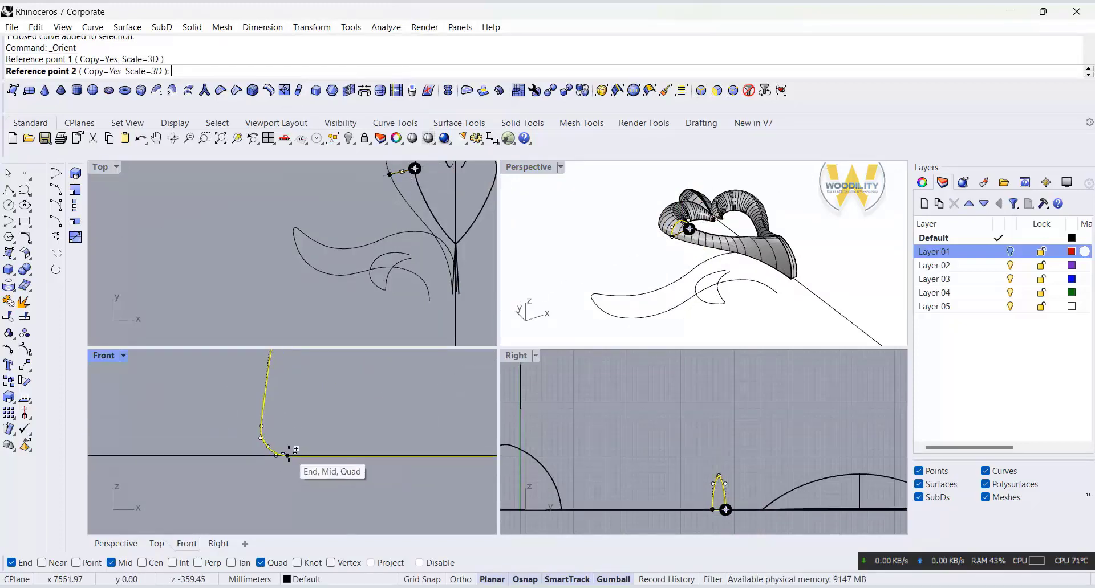
{"action": "left_click", "coordinate": [287, 454]}
Step: Place the scaled profile copy between the stem's base corner and the stem end of the lower leaf's lower curve
{"action": "scroll", "coordinate": [422, 323], "scroll_direction": "up", "scroll_amount": 3}
{"action": "left_click", "coordinate": [414, 319]}
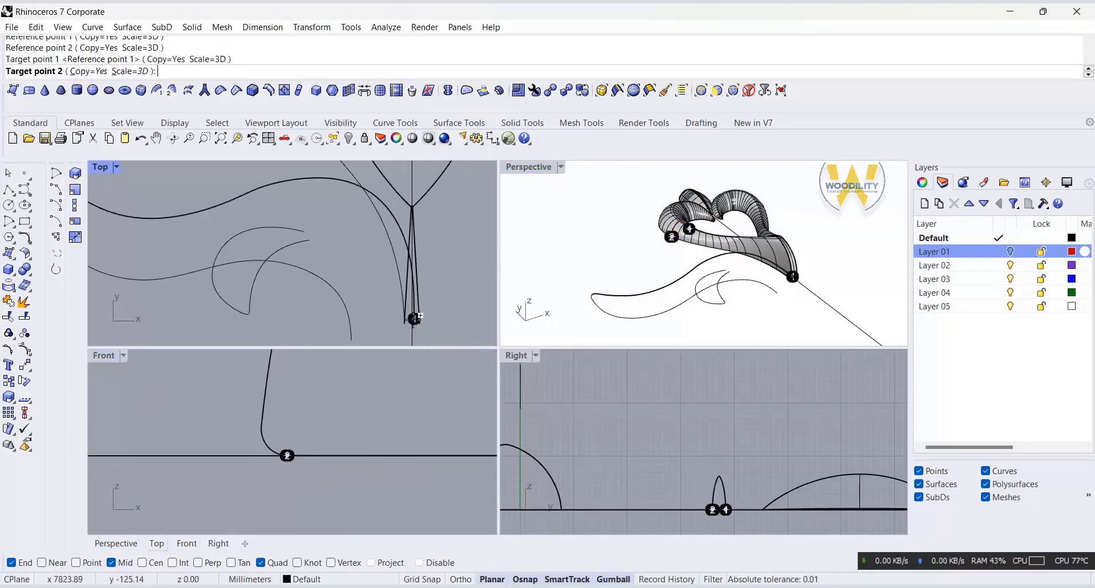
{"action": "left_click", "coordinate": [352, 341]}
{"action": "right_click", "coordinate": [352, 340]}
{"action": "right_click", "coordinate": [365, 321]}
{"action": "scroll", "coordinate": [365, 323], "scroll_direction": "down", "scroll_amount": 8}
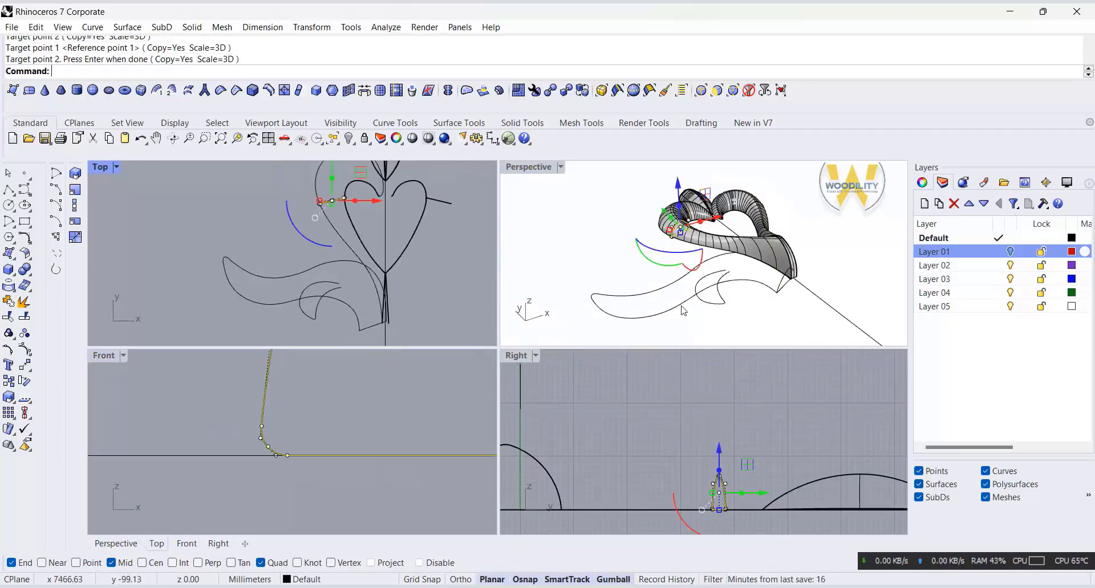
Step: Join the heart's two swept halves with the stem piece and try moving an edge near the stem
{"action": "right_click_drag", "start_coordinate": [764, 311], "coordinate": [701, 305]}
{"action": "double_click", "coordinate": [520, 167]}
{"action": "right_click_drag", "start_coordinate": [515, 169], "coordinate": [528, 393]}
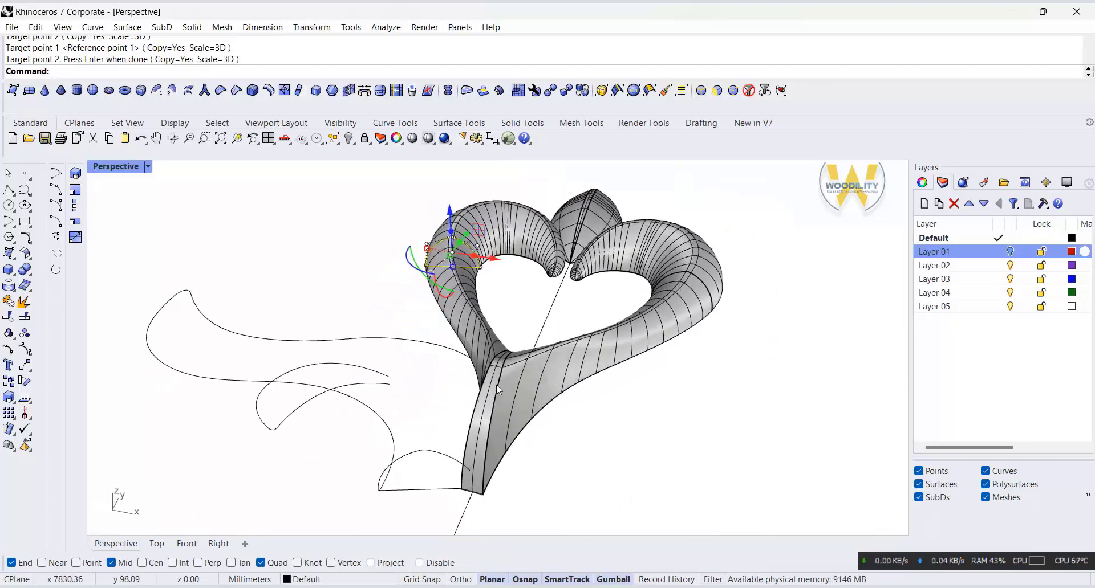
{"action": "left_click", "coordinate": [529, 394]}
{"action": "left_click", "coordinate": [487, 399], "text": "shift"}
{"action": "left_click", "coordinate": [468, 349], "text": "shift"}
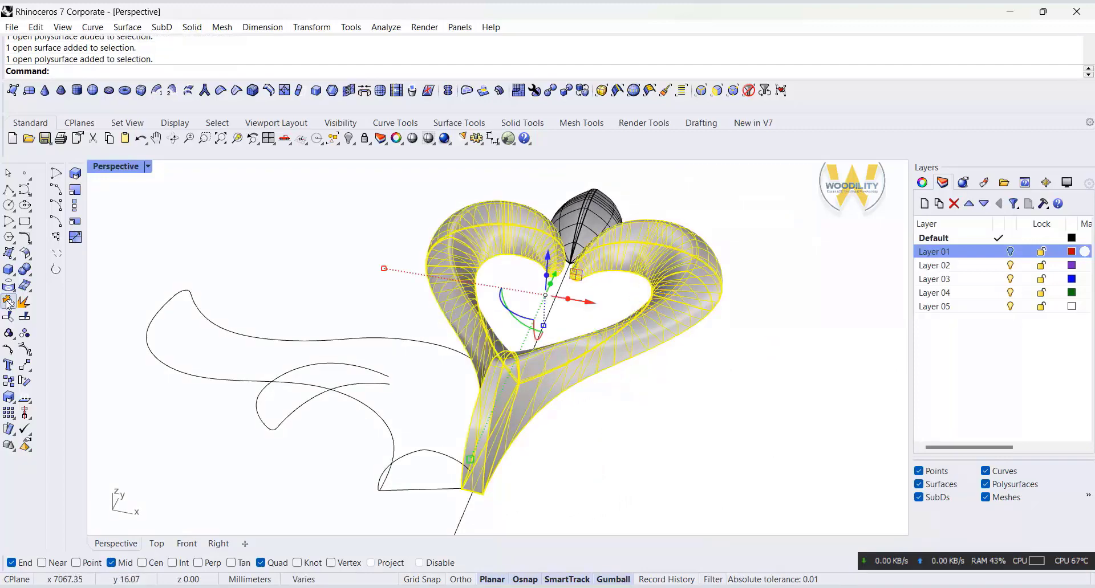
{"action": "left_click", "coordinate": [9, 301]}
{"action": "left_click", "coordinate": [523, 382]}
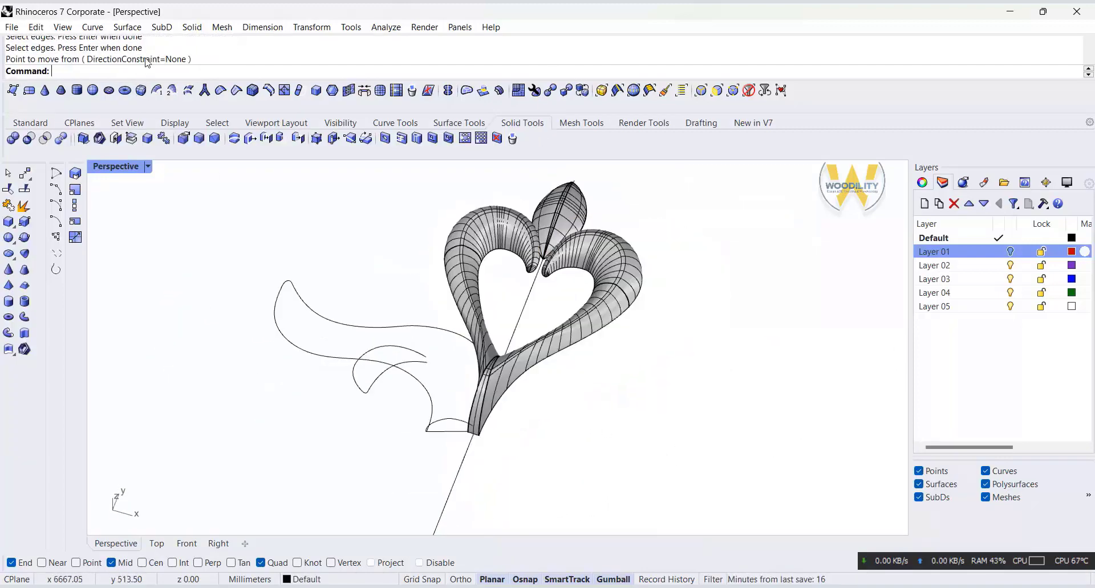
Step: Sweep the arched profile at the stem along the lower leaf's two side curves with Sweep2
{"action": "left_click", "coordinate": [131, 27]}
{"action": "left_click", "coordinate": [169, 88]}
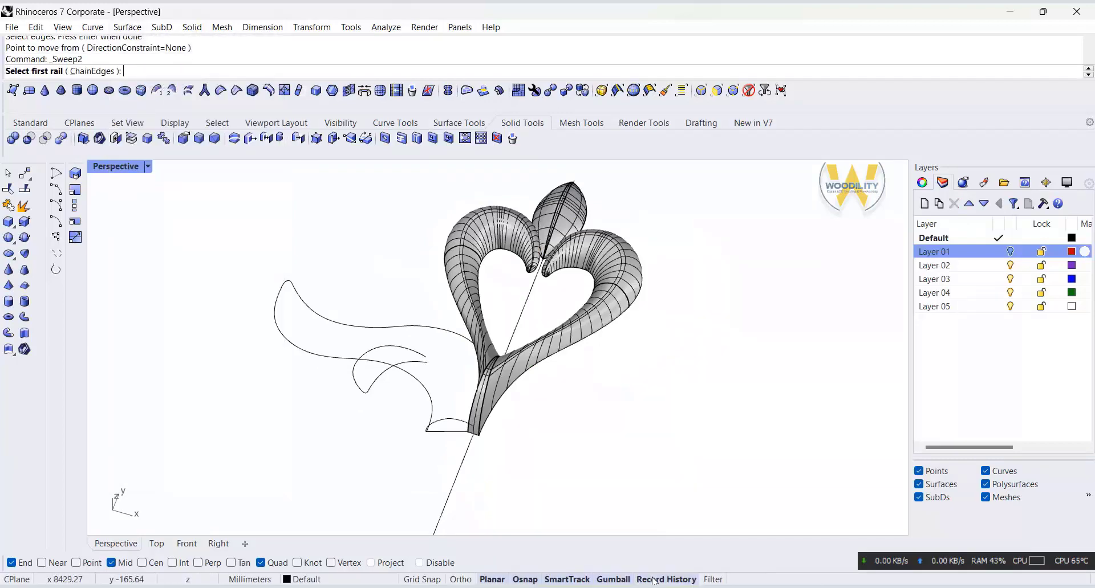
{"action": "left_click", "coordinate": [330, 323]}
{"action": "left_click", "coordinate": [302, 349]}
{"action": "left_click", "coordinate": [456, 429]}
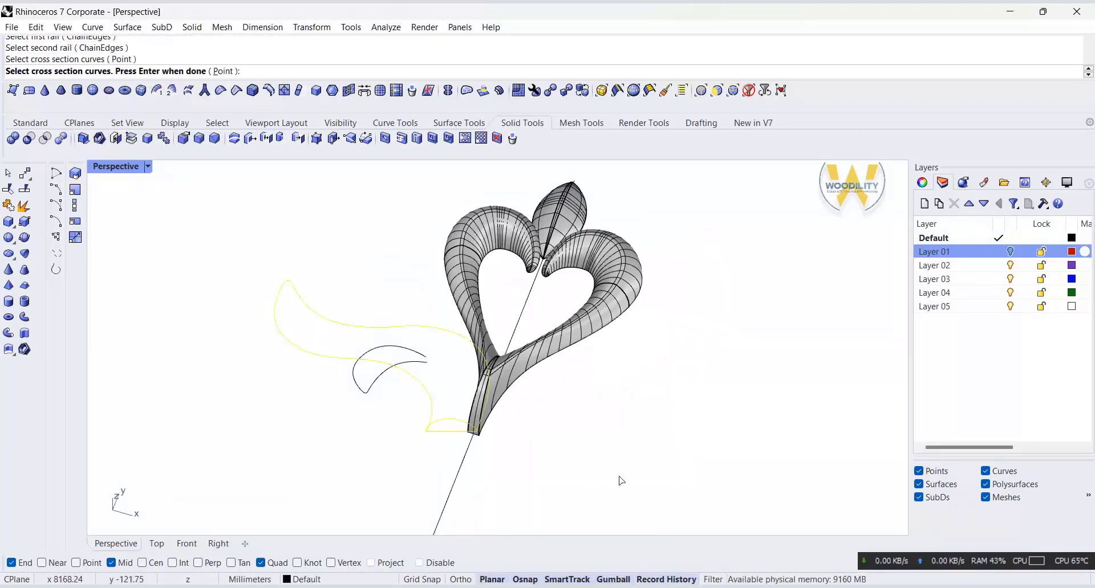
{"action": "key", "text": "Return"}
{"action": "key", "text": "Return"}
{"action": "left_click", "coordinate": [861, 448]}
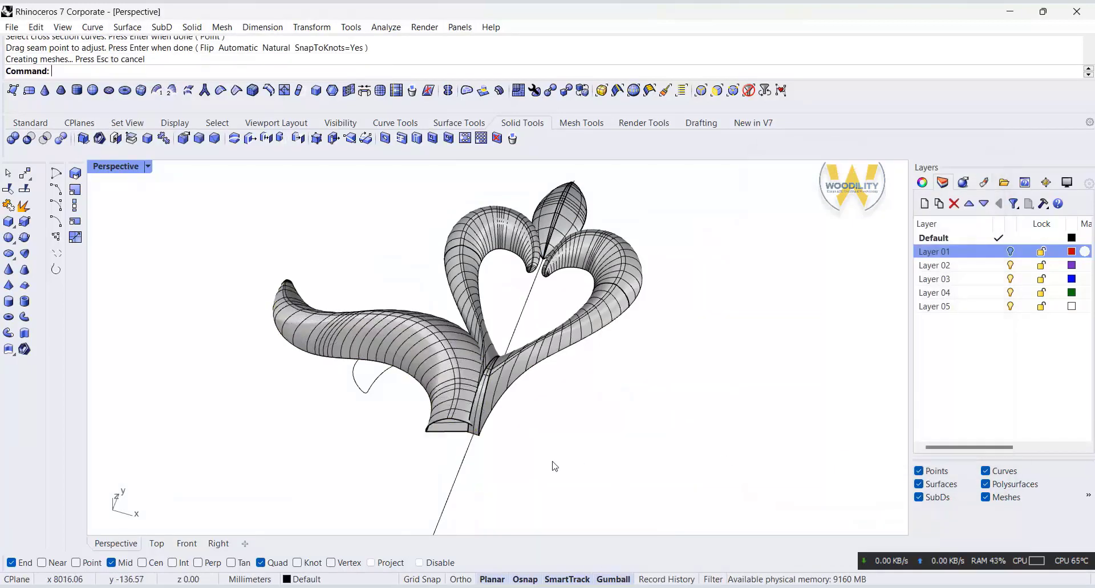
Step: Restore the four-view layout and orient a scaled copy of the arched profile onto the small lobe's open end
{"action": "right_click_drag", "start_coordinate": [552, 464], "coordinate": [629, 442]}
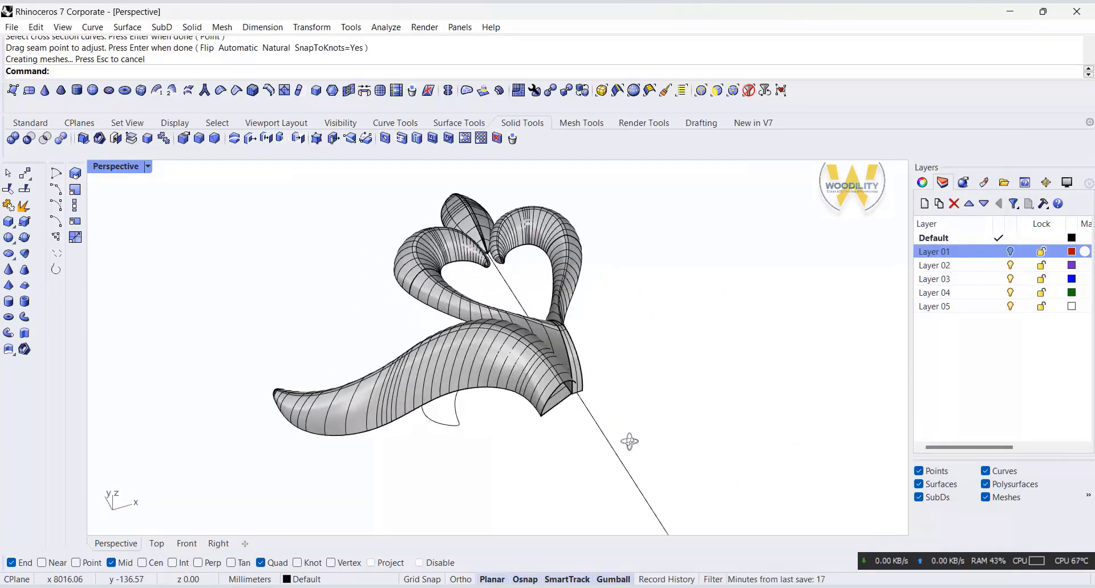
{"action": "scroll", "coordinate": [458, 414], "scroll_direction": "up", "scroll_amount": 1}
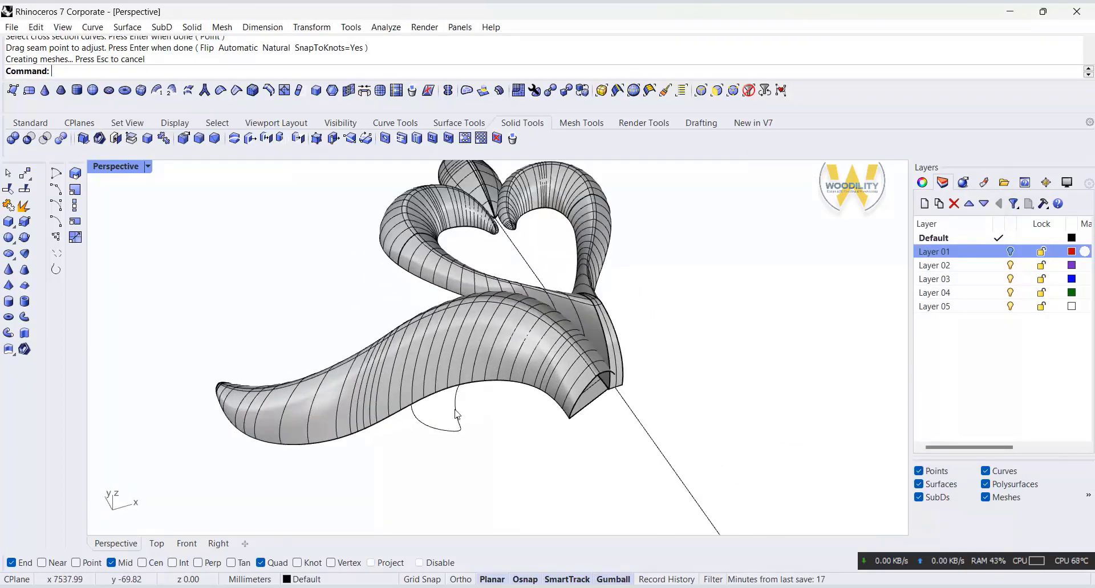
{"action": "double_click", "coordinate": [114, 166]}
{"action": "left_click", "coordinate": [313, 302]}
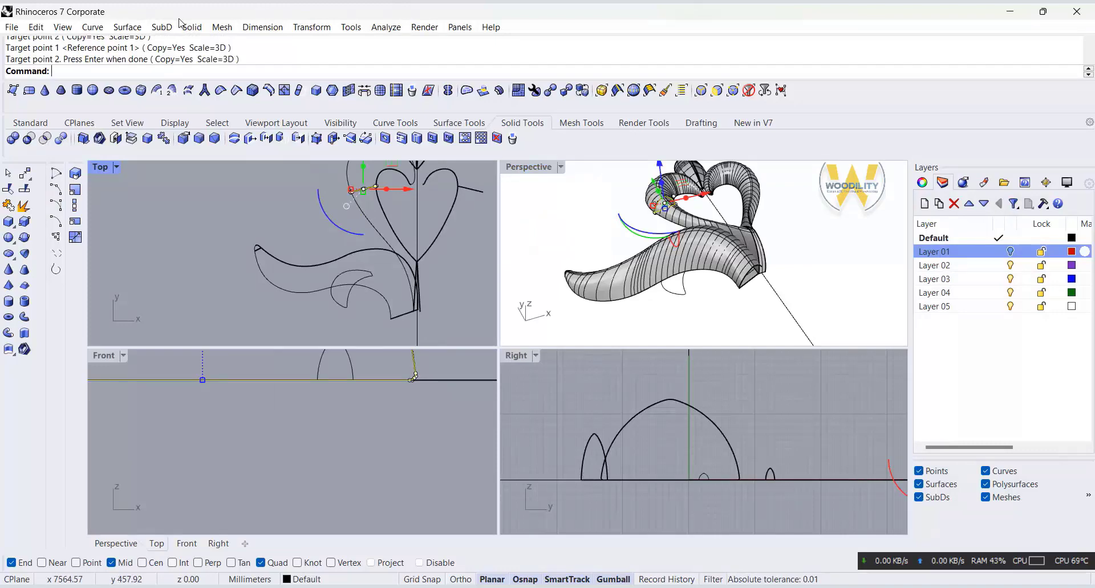
Step: Set up a two-rail sweep along the small lobe's side curves, with the small arched profile as cross section
{"action": "left_click", "coordinate": [121, 28]}
{"action": "left_click", "coordinate": [149, 89]}
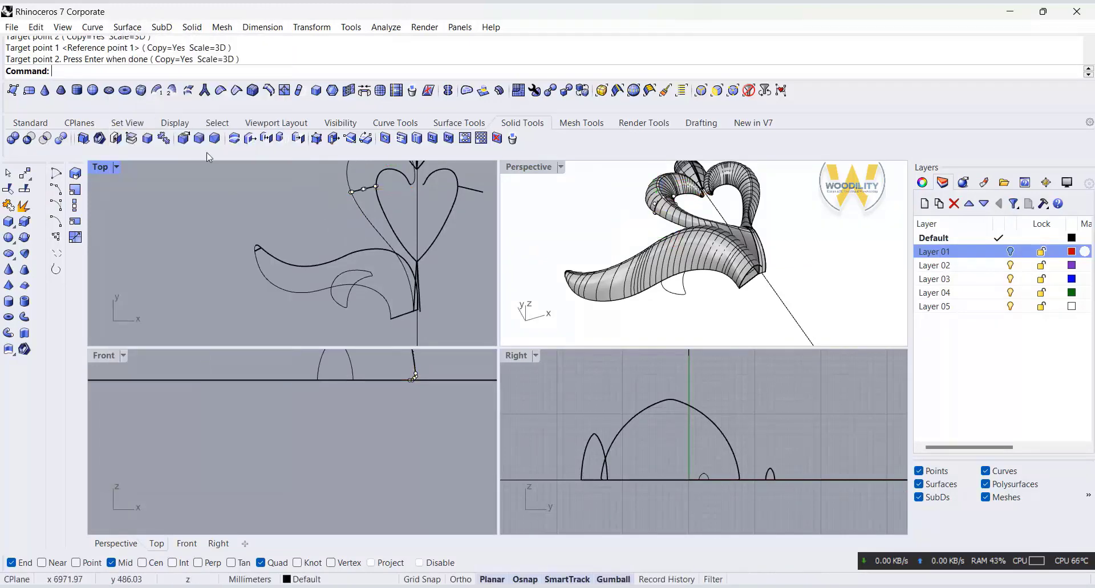
{"action": "left_click", "coordinate": [128, 27]}
{"action": "left_click", "coordinate": [154, 89]}
{"action": "left_click", "coordinate": [365, 281]}
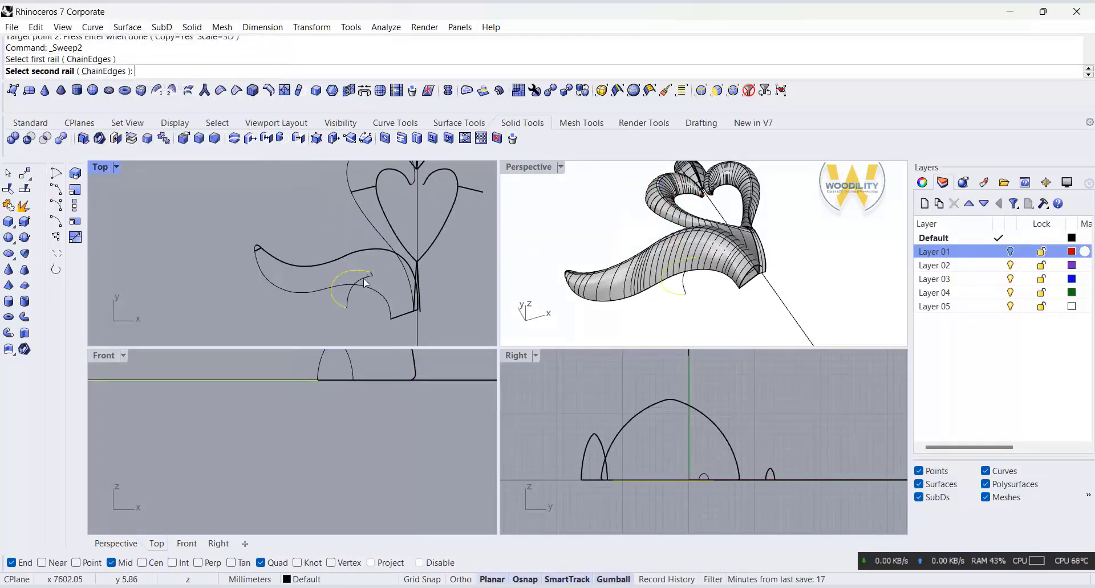
{"action": "left_click", "coordinate": [364, 280]}
{"action": "scroll", "coordinate": [369, 277], "scroll_direction": "up", "scroll_amount": 6}
{"action": "left_click", "coordinate": [378, 267]}
{"action": "right_click", "coordinate": [387, 271]}
{"action": "right_click", "coordinate": [386, 271]}
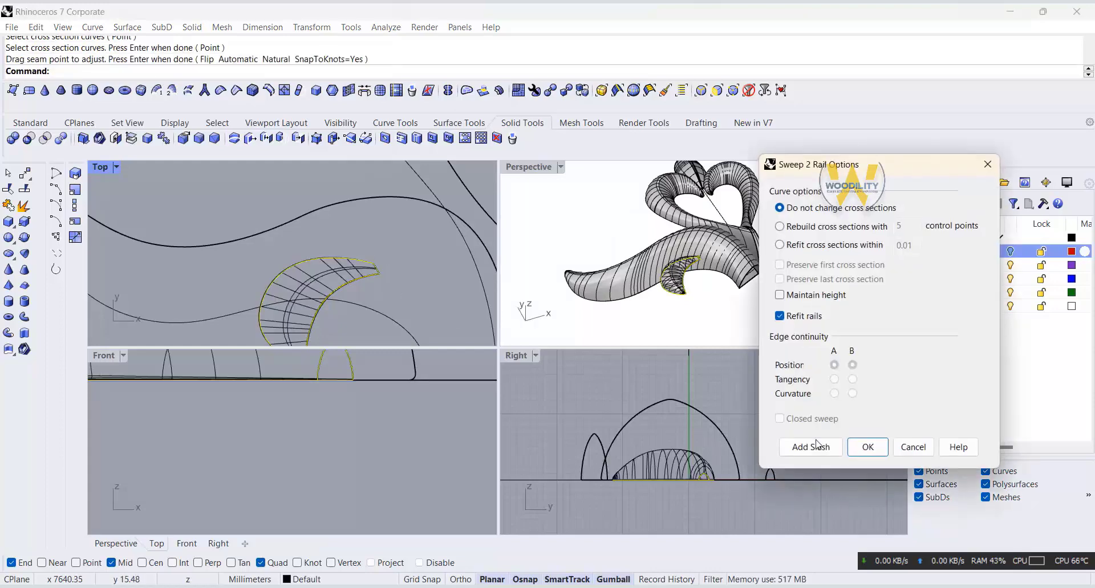
Step: Add a slash between the small lobe's inner and outer rails and create the sweep without changing cross sections
{"action": "left_click", "coordinate": [811, 447]}
{"action": "left_click", "coordinate": [317, 315]}
{"action": "left_click", "coordinate": [284, 289]}
{"action": "scroll", "coordinate": [299, 268], "scroll_direction": "down", "scroll_amount": 2}
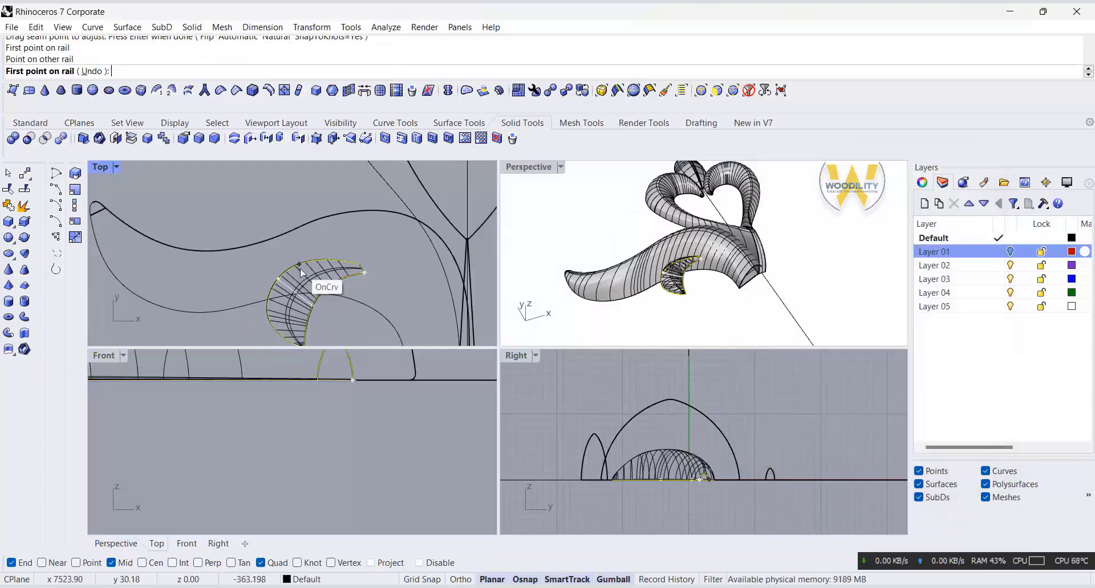
{"action": "right_click", "coordinate": [342, 284]}
{"action": "left_click", "coordinate": [895, 447]}
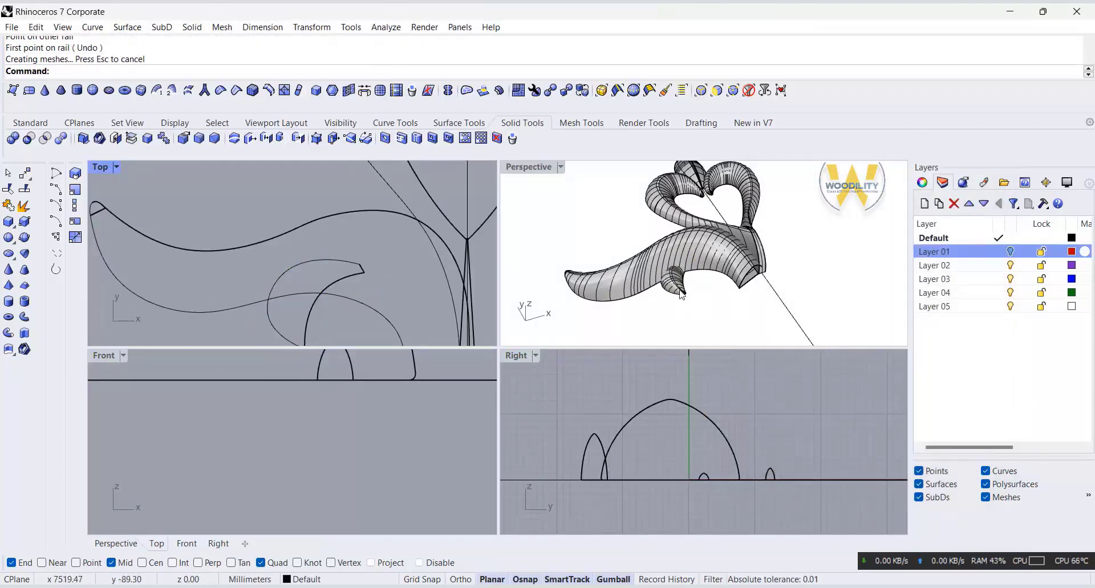
Step: Move the small lobe's surface together with its curves slightly downward in the Top view
{"action": "right_click_drag", "start_coordinate": [342, 275], "coordinate": [340, 255]}
{"action": "left_click_drag", "start_coordinate": [371, 233], "coordinate": [336, 278]}
{"action": "left_click", "coordinate": [764, 316]}
{"action": "right_click_drag", "start_coordinate": [765, 319], "coordinate": [697, 312]}
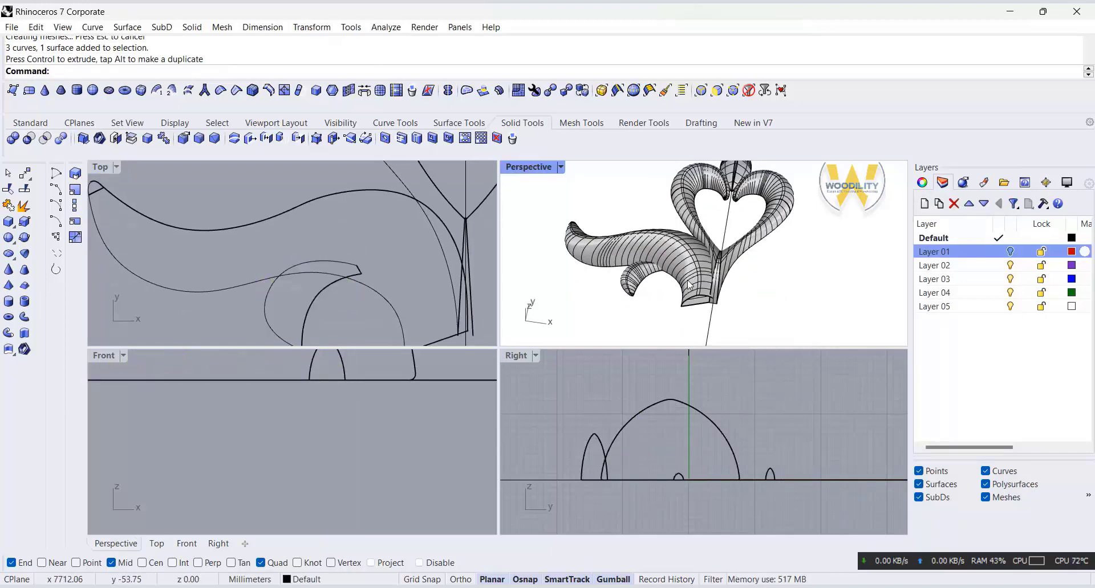
Step: Cap the open stem end of the lower leaf's swept polysurface and accept breaking its history
{"action": "left_click", "coordinate": [691, 282]}
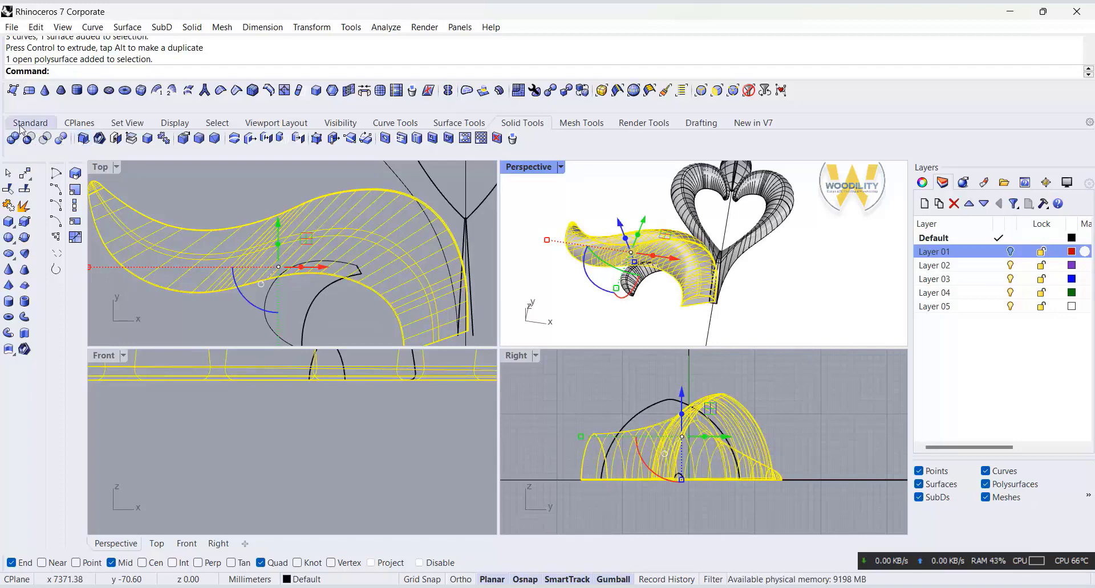
{"action": "left_click", "coordinate": [23, 124]}
{"action": "left_click", "coordinate": [32, 281]}
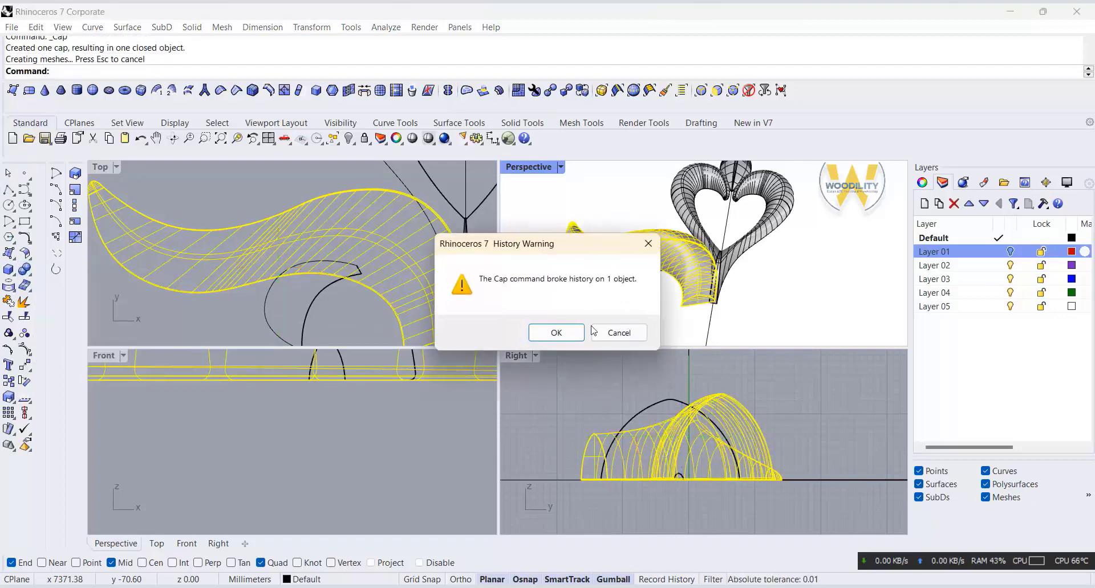
{"action": "left_click", "coordinate": [561, 332]}
Step: Cap the small lobe and combine it with the lower leaf using Boolean Union
{"action": "left_click", "coordinate": [628, 287]}
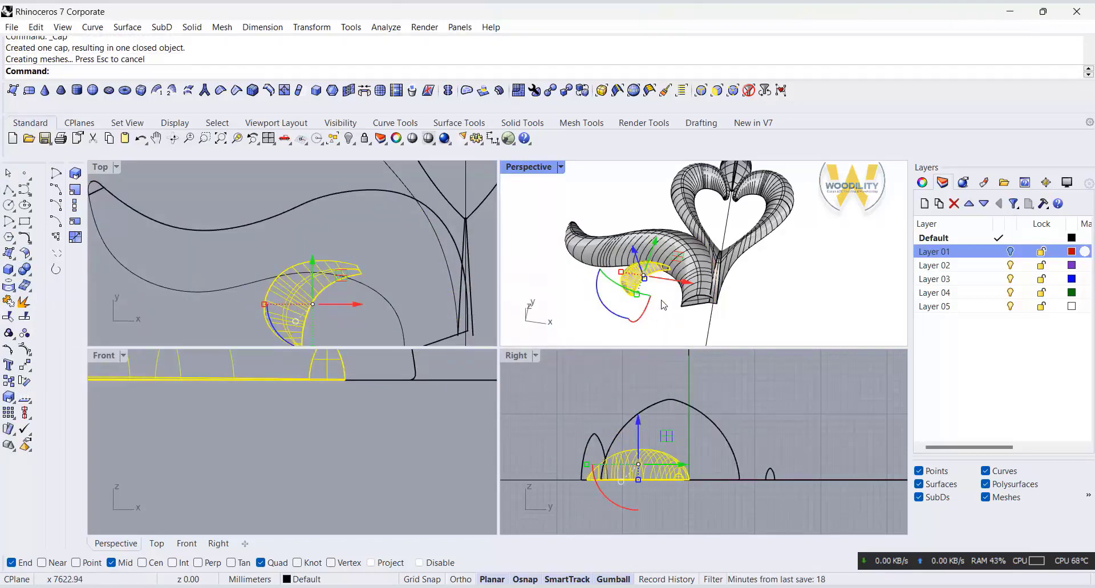
{"action": "left_click", "coordinate": [629, 263], "text": "shift"}
{"action": "left_click", "coordinate": [24, 269]}
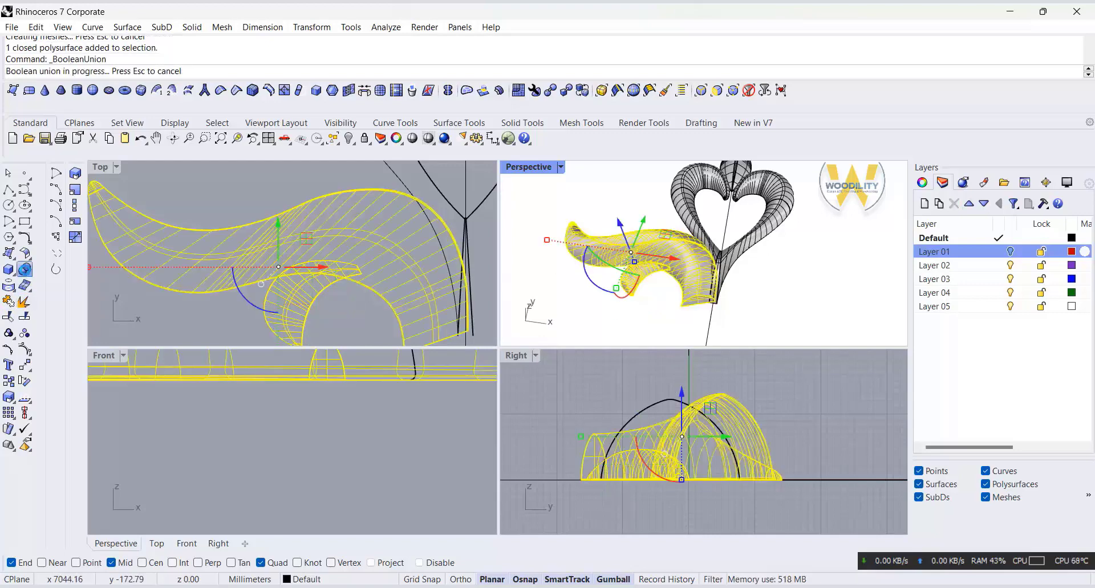
Step: Mirror a copy of the combined leaf across a horizontal line starting just below its stem end in the Top view
{"action": "left_click", "coordinate": [639, 292]}
{"action": "scroll", "coordinate": [349, 285], "scroll_direction": "down", "scroll_amount": 2}
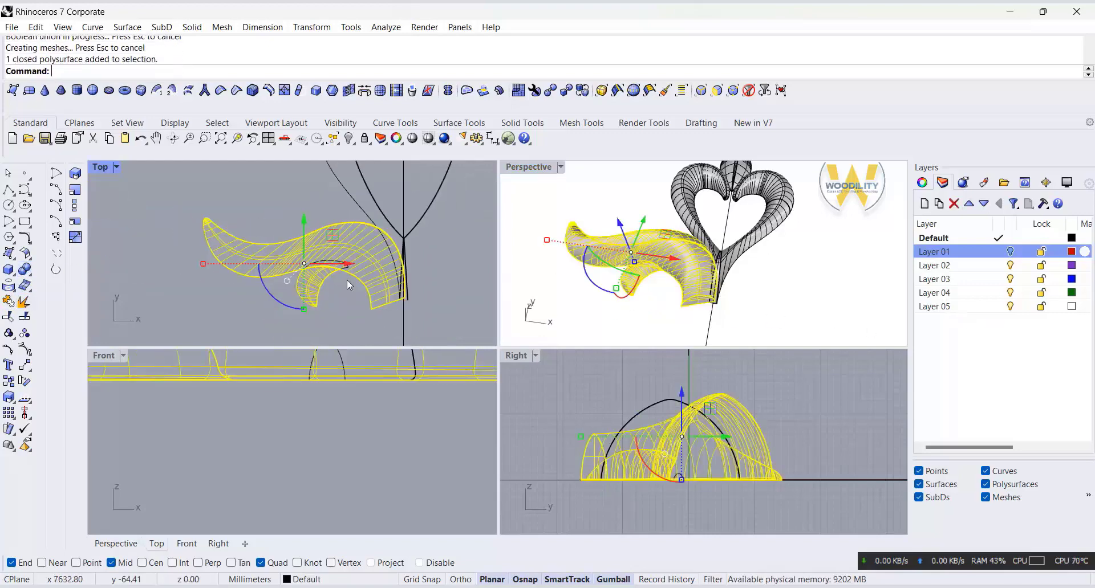
{"action": "type", "text": "Mirror"}
{"action": "key", "text": "Return"}
{"action": "scroll", "coordinate": [374, 317], "scroll_direction": "up", "scroll_amount": 3}
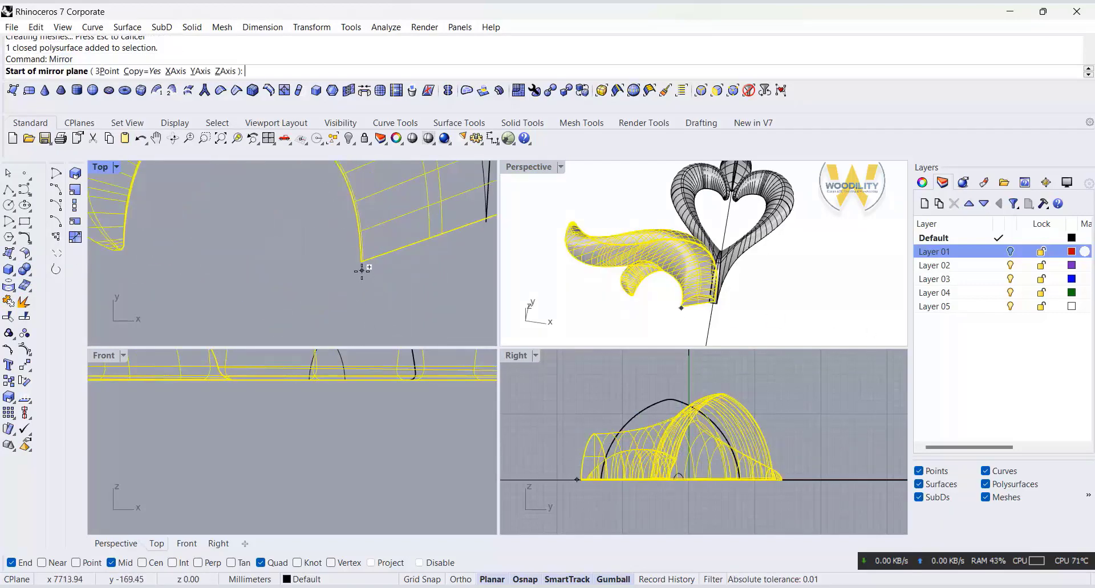
{"action": "left_click", "coordinate": [360, 273]}
{"action": "key", "text": "shift"}
{"action": "left_click", "coordinate": [126, 274], "text": "shift"}
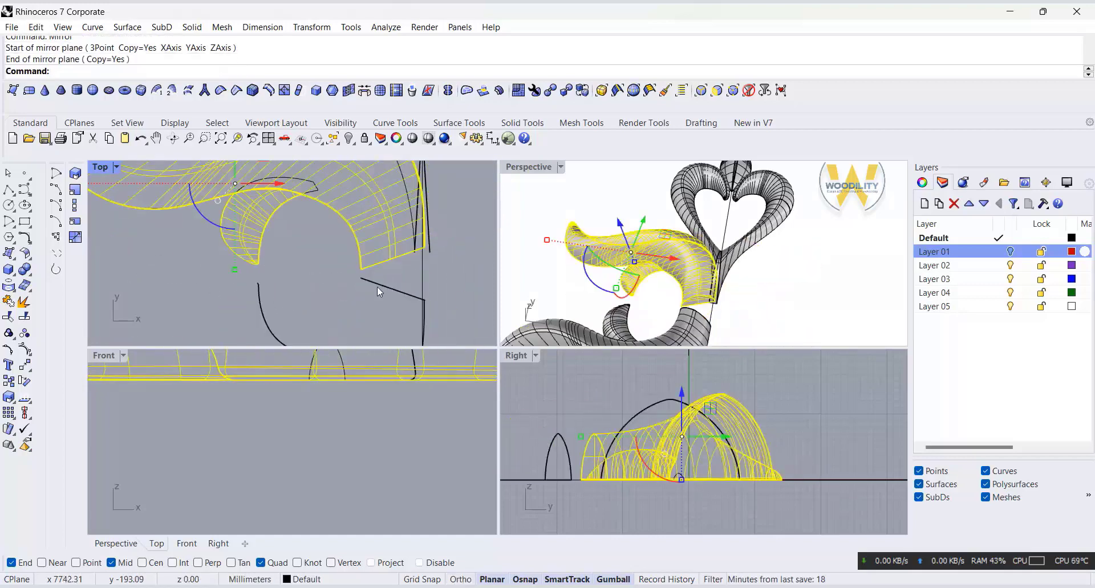
Step: Move the mirrored leaf slightly up toward the original in the Top view, and shift both leaves together slightly down
{"action": "left_click_drag", "start_coordinate": [236, 317], "coordinate": [236, 314]}
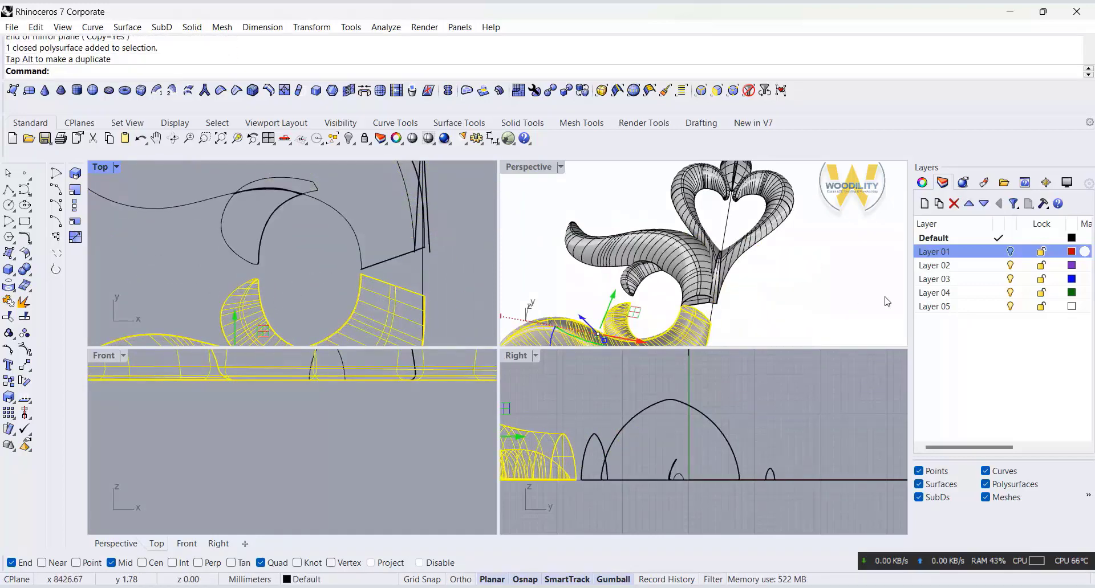
{"action": "left_click", "coordinate": [883, 301]}
{"action": "right_click_drag", "start_coordinate": [741, 303], "coordinate": [799, 295]}
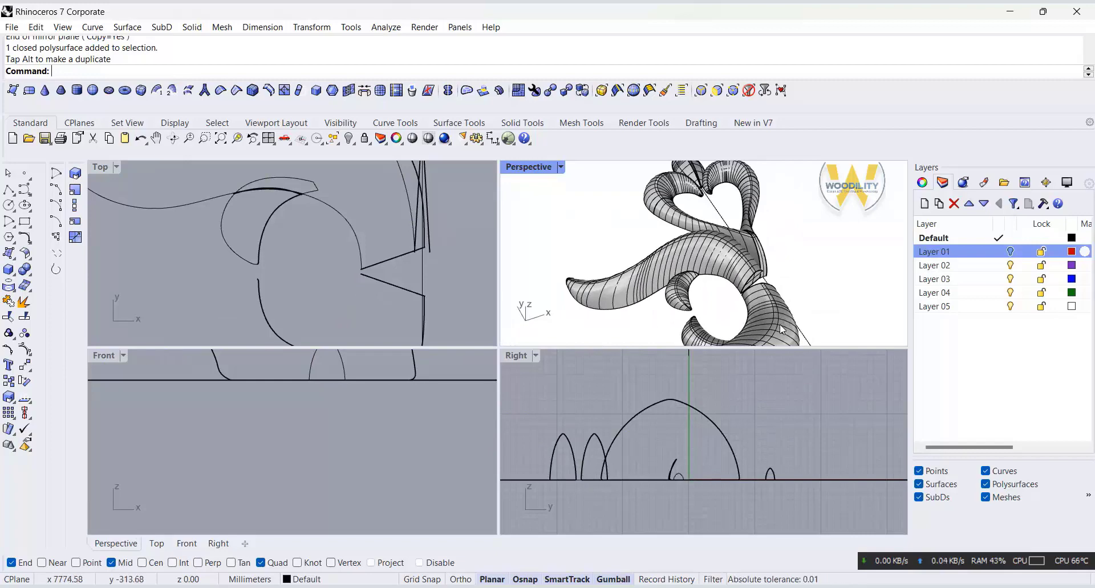
{"action": "left_click_drag", "start_coordinate": [365, 218], "coordinate": [345, 293]}
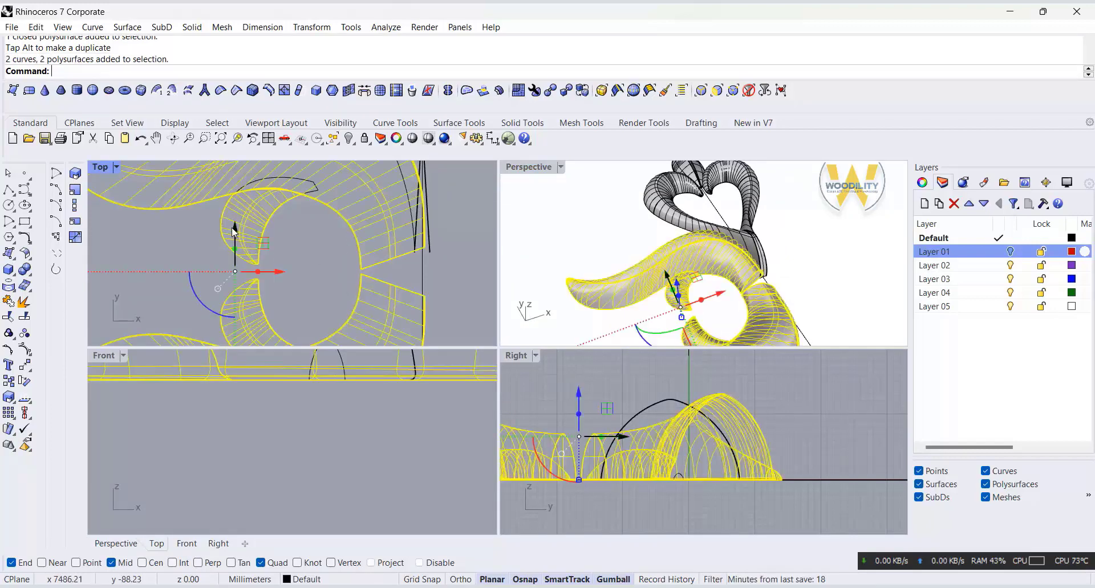
{"action": "left_click_drag", "start_coordinate": [234, 229], "coordinate": [236, 254]}
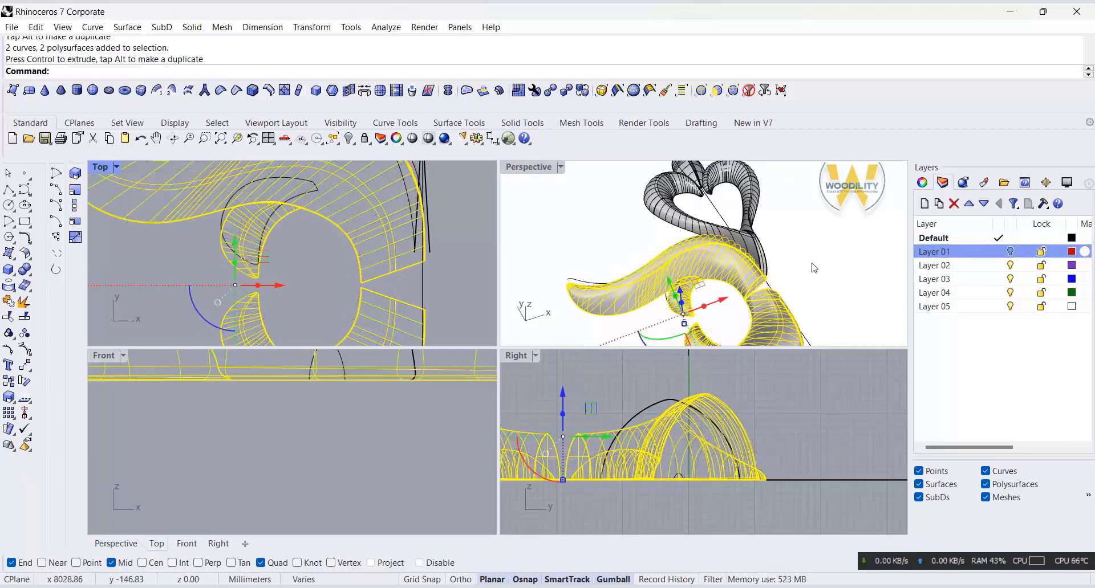
Step: Mirror a copy of both left leaves across the vertical stem line in the Top view
{"action": "scroll", "coordinate": [293, 306], "scroll_direction": "down", "scroll_amount": 5}
{"action": "key", "text": "Return"}
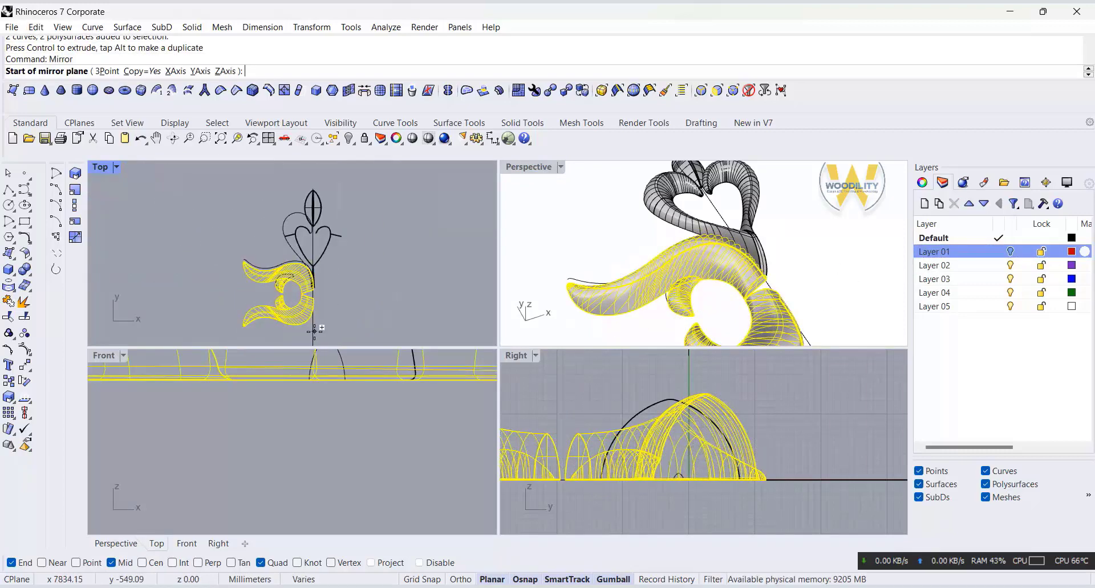
{"action": "left_click", "coordinate": [323, 335]}
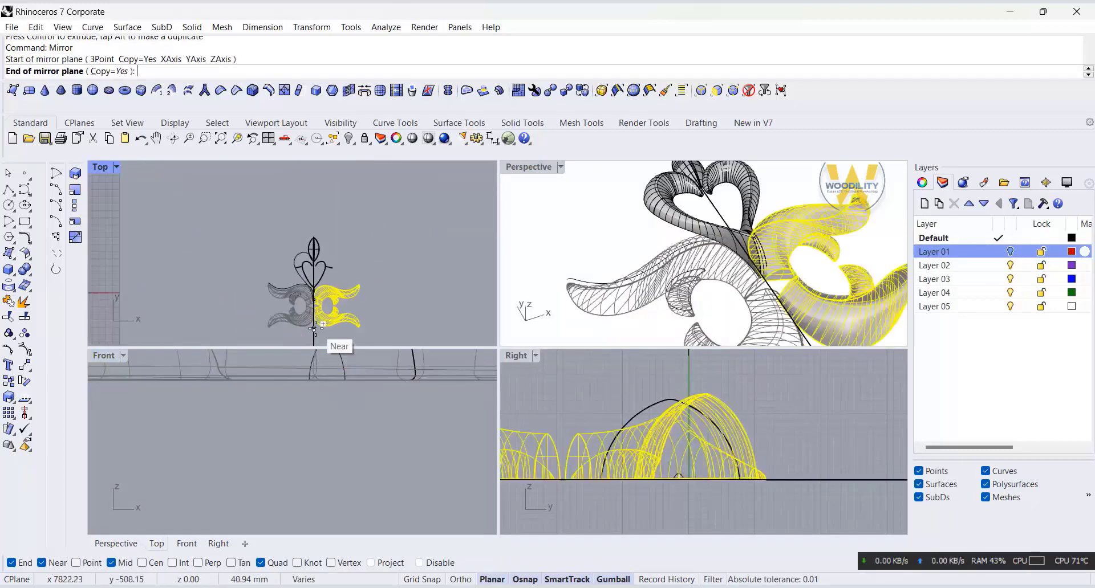
{"action": "scroll", "coordinate": [324, 331], "scroll_direction": "down", "scroll_amount": 3}
{"action": "left_click", "coordinate": [314, 207]}
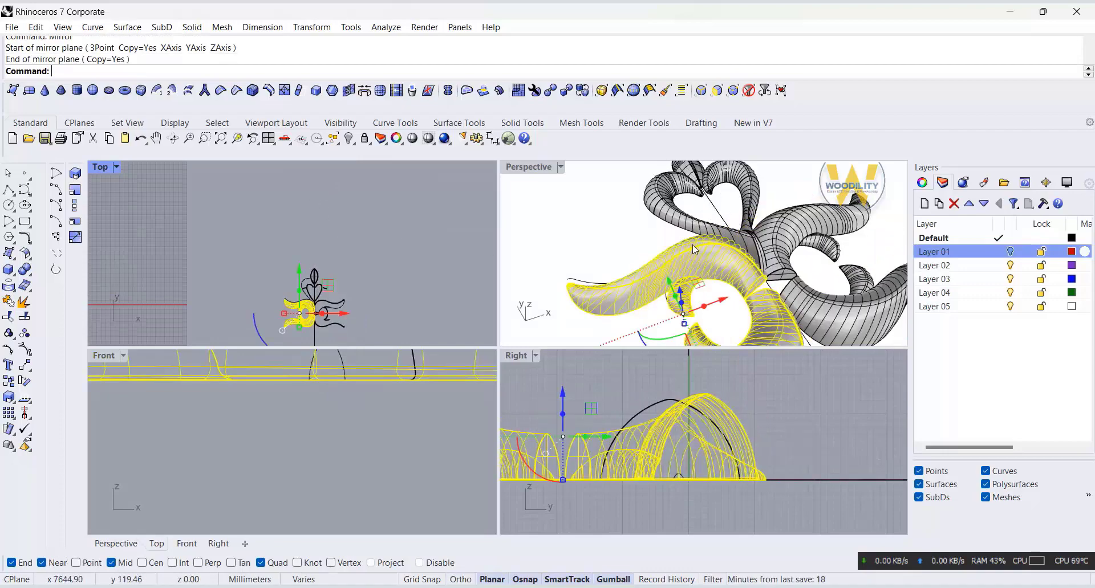
{"action": "double_click", "coordinate": [507, 164]}
{"action": "scroll", "coordinate": [661, 359], "scroll_direction": "down", "scroll_amount": 8}
{"action": "left_click", "coordinate": [750, 304]}
{"action": "right_click_drag", "start_coordinate": [751, 304], "coordinate": [704, 326]}
{"action": "scroll", "coordinate": [614, 478], "scroll_direction": "up", "scroll_amount": 3}
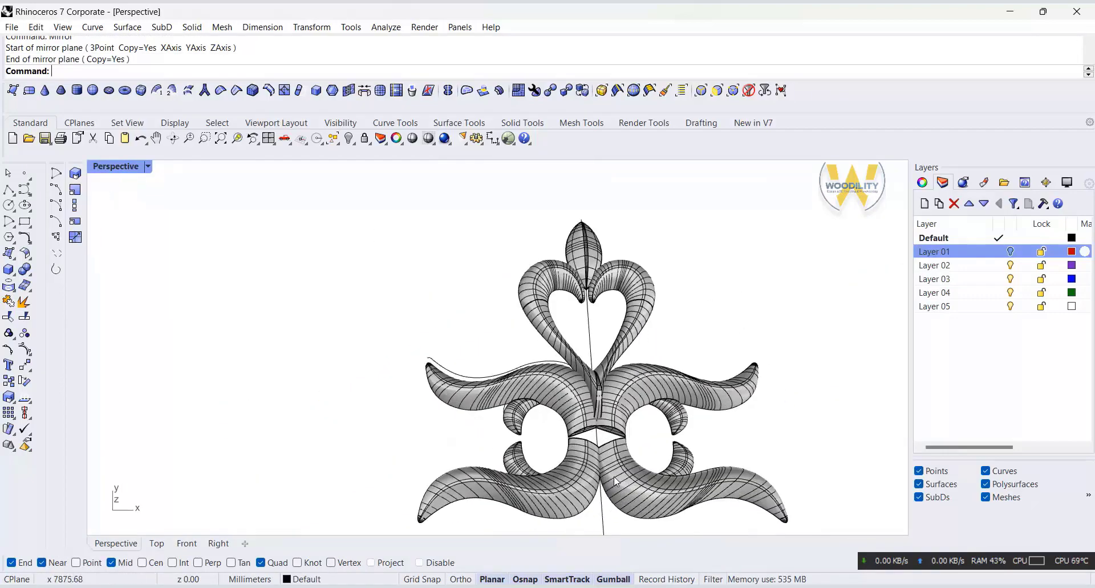
Step: Combine the heart-shaped scrolls and the bud at the tip with Boolean Union, accepting the break in history
{"action": "right_click_drag", "start_coordinate": [572, 435], "coordinate": [596, 433]}
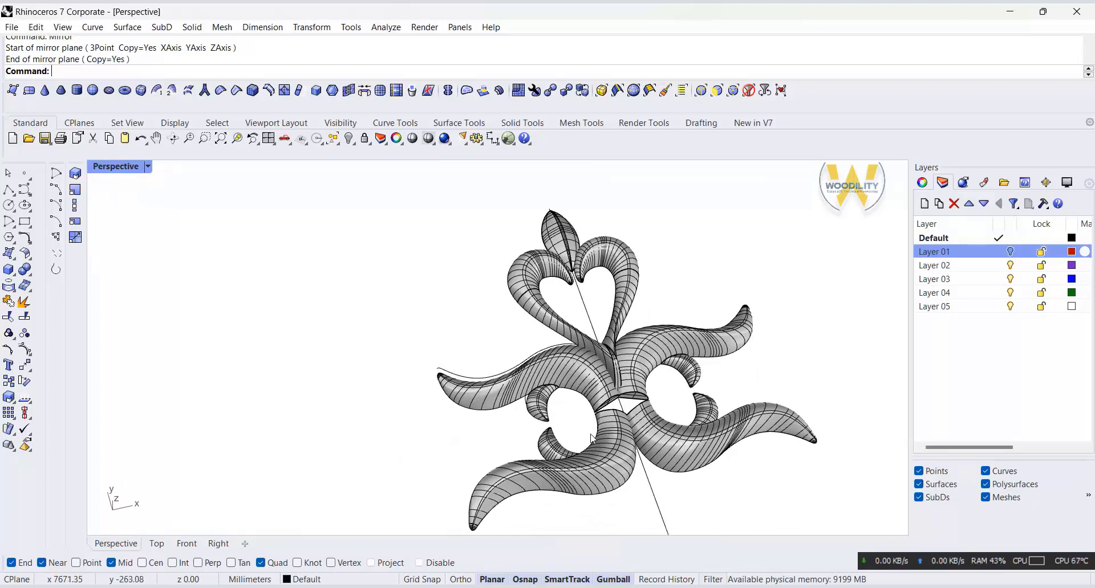
{"action": "scroll", "coordinate": [587, 423], "scroll_direction": "up", "scroll_amount": 2}
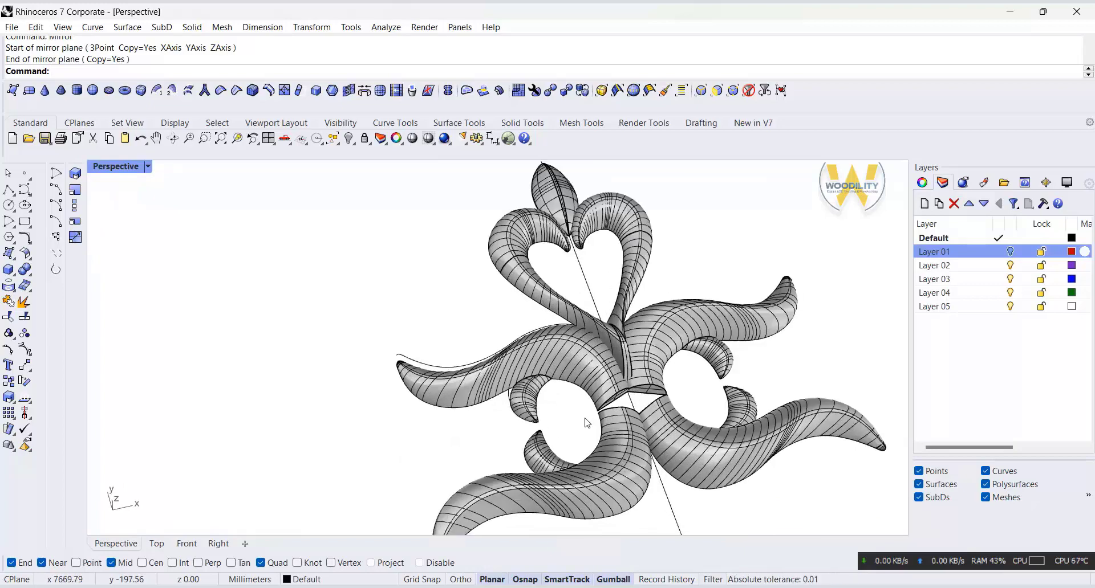
{"action": "left_click", "coordinate": [533, 241]}
{"action": "right_click", "coordinate": [576, 203]}
{"action": "left_click", "coordinate": [562, 197]}
{"action": "left_click", "coordinate": [550, 203]}
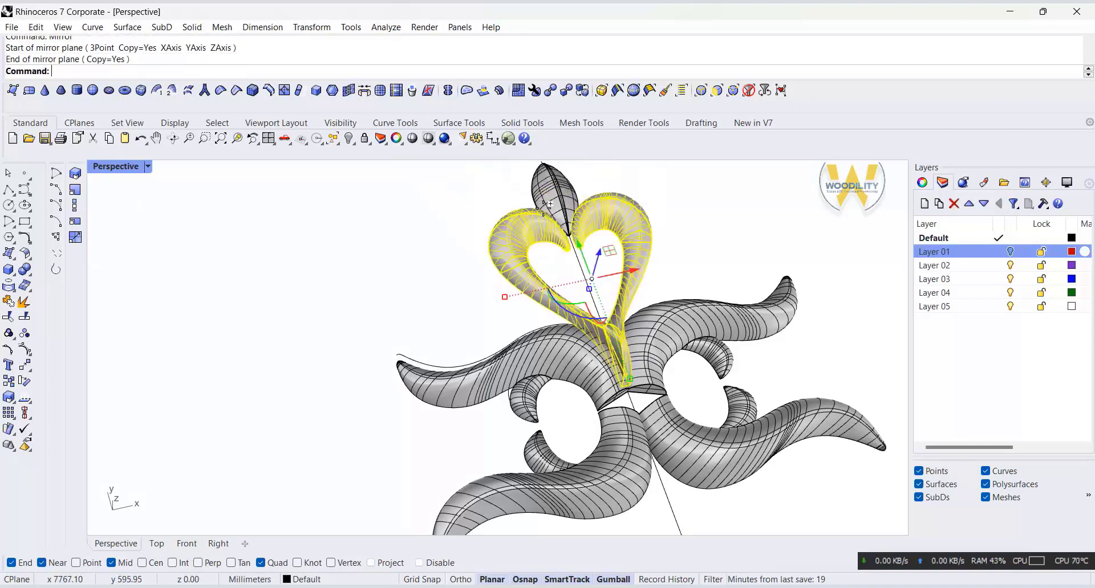
{"action": "left_click", "coordinate": [25, 271]}
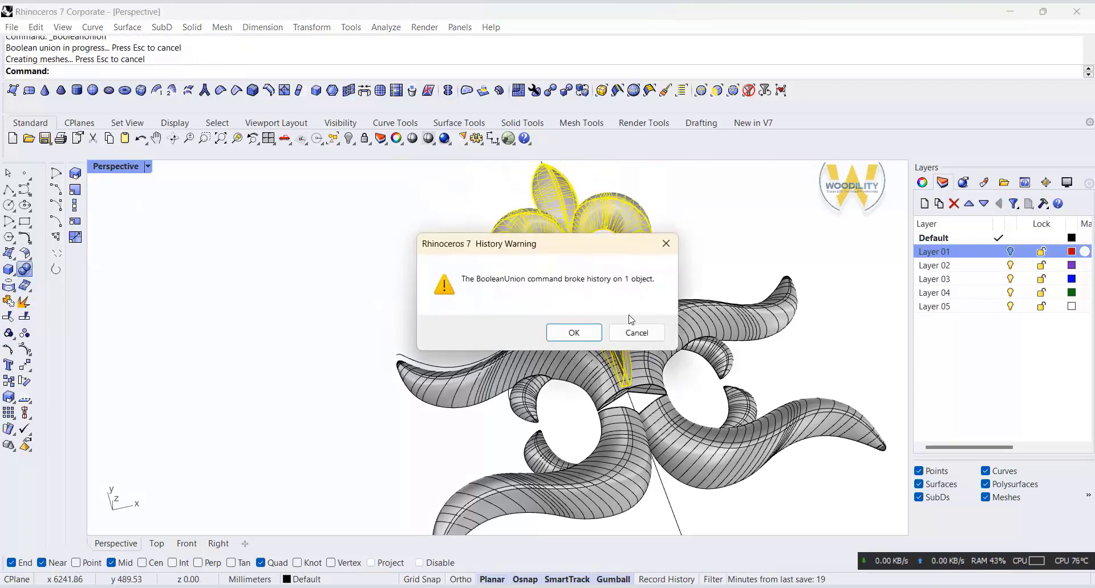
{"action": "left_click", "coordinate": [576, 333]}
{"action": "right_click_drag", "start_coordinate": [672, 370], "coordinate": [759, 356]}
{"action": "double_click", "coordinate": [115, 166]}
{"action": "left_click", "coordinate": [148, 394]}
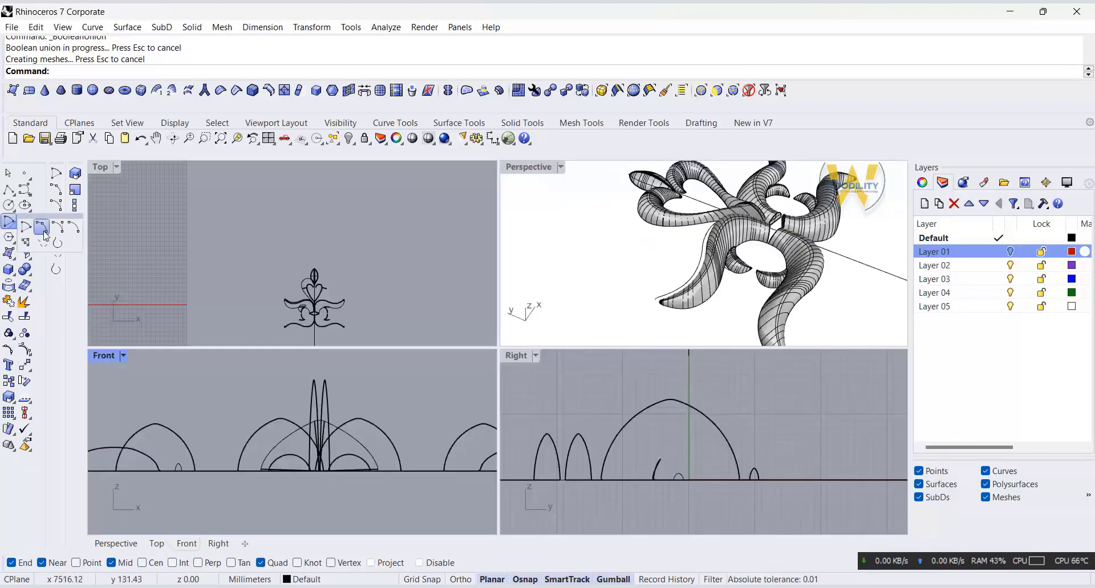
{"action": "left_click", "coordinate": [44, 234]}
{"action": "scroll", "coordinate": [220, 471], "scroll_direction": "up", "scroll_amount": 3}
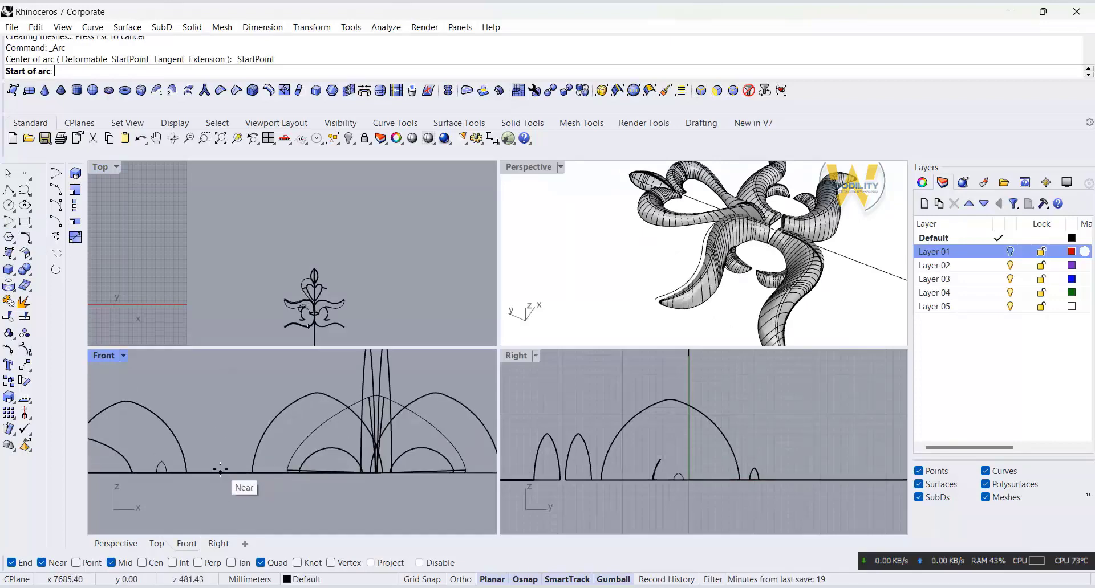
{"action": "left_click", "coordinate": [214, 472]}
{"action": "scroll", "coordinate": [228, 472], "scroll_direction": "down", "scroll_amount": 2}
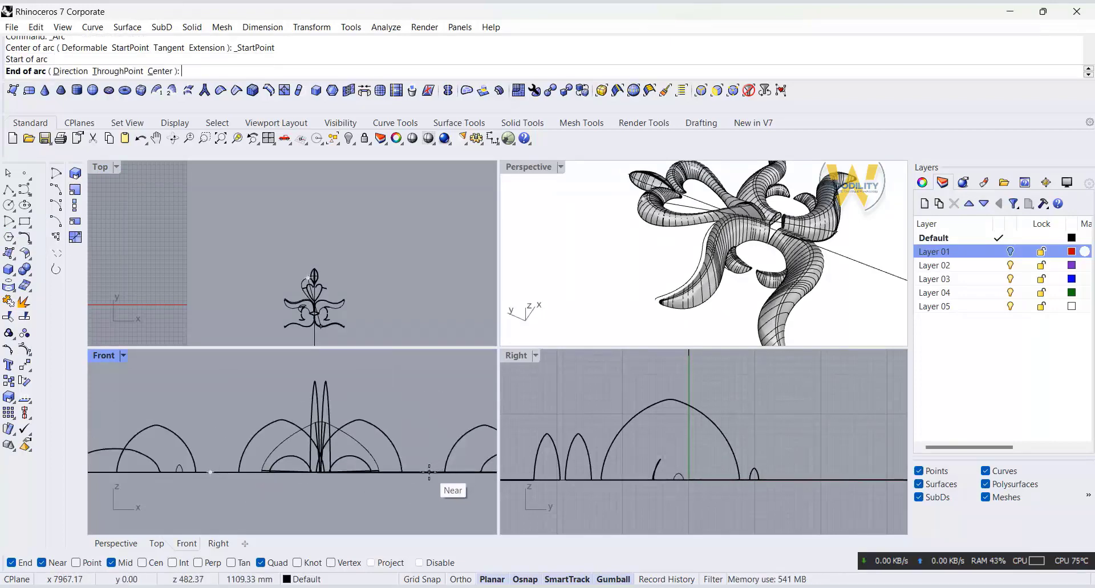
{"action": "key", "text": "Escape"}
Step: Sketch an arc in the Front view spanning the central leaf profiles, with both ends on the baseline
{"action": "right_click_drag", "start_coordinate": [195, 484], "coordinate": [199, 481]}
{"action": "right_click", "coordinate": [208, 470]}
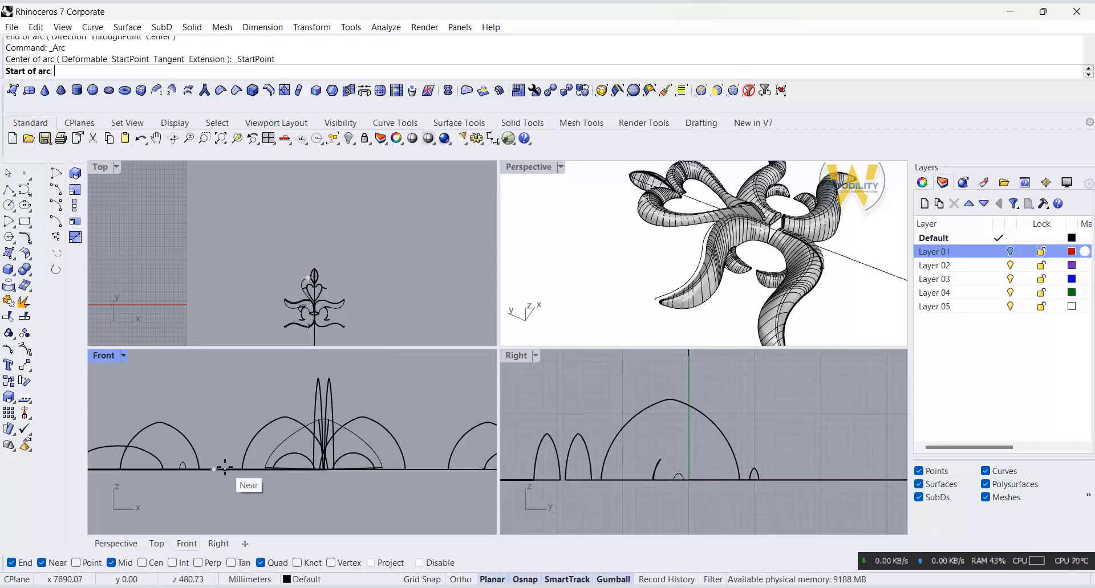
{"action": "left_click", "coordinate": [224, 468]}
{"action": "left_click", "coordinate": [423, 468]}
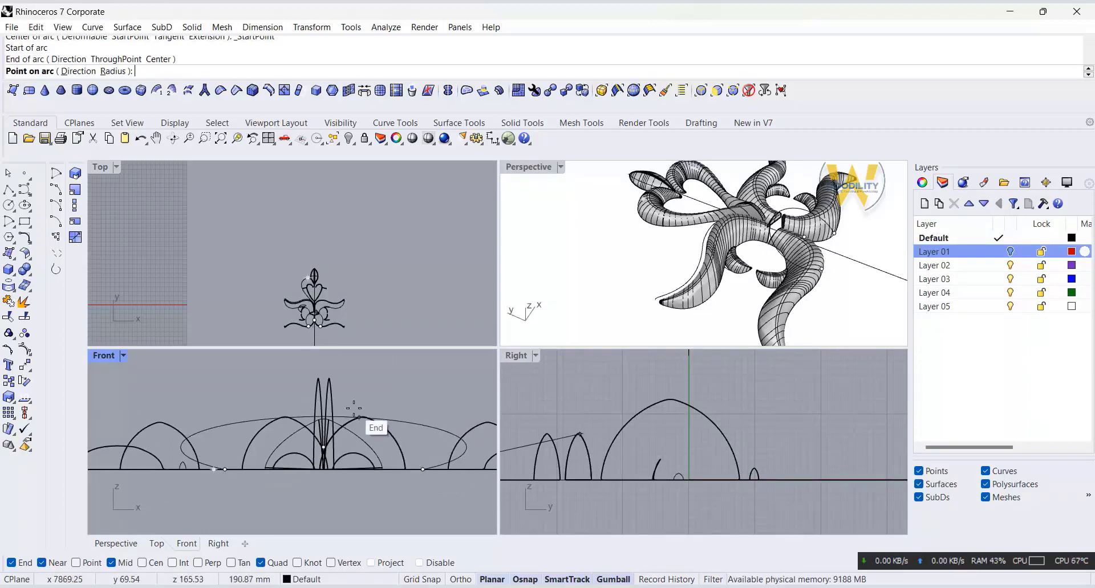
{"action": "left_click", "coordinate": [357, 405]}
{"action": "left_click", "coordinate": [355, 406]}
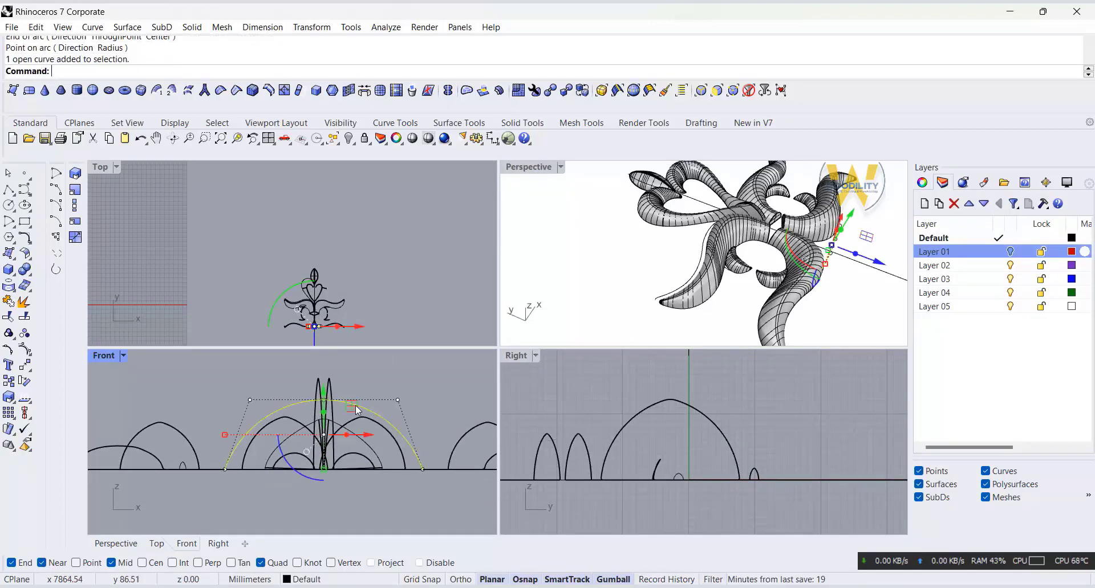
Step: Move the arc along the stem to just above the junction of the four leaves
{"action": "left_click_drag", "start_coordinate": [879, 263], "coordinate": [800, 267]}
{"action": "left_click", "coordinate": [858, 251]}
{"action": "right_click_drag", "start_coordinate": [857, 250], "coordinate": [755, 225]}
{"action": "scroll", "coordinate": [737, 297], "scroll_direction": "up", "scroll_amount": 7}
{"action": "left_click", "coordinate": [767, 212]}
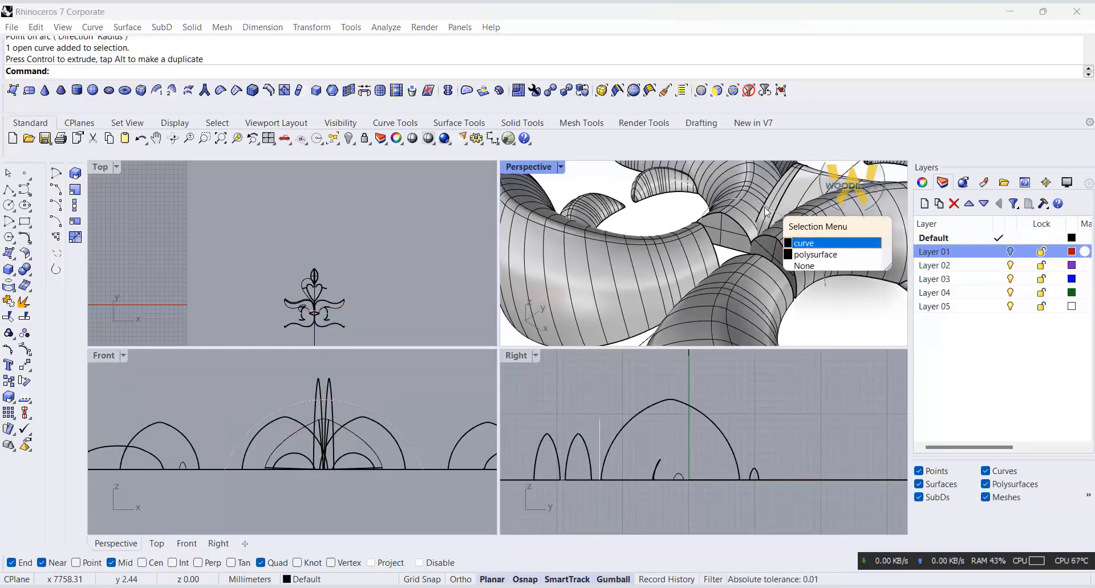
{"action": "left_click", "coordinate": [801, 244]}
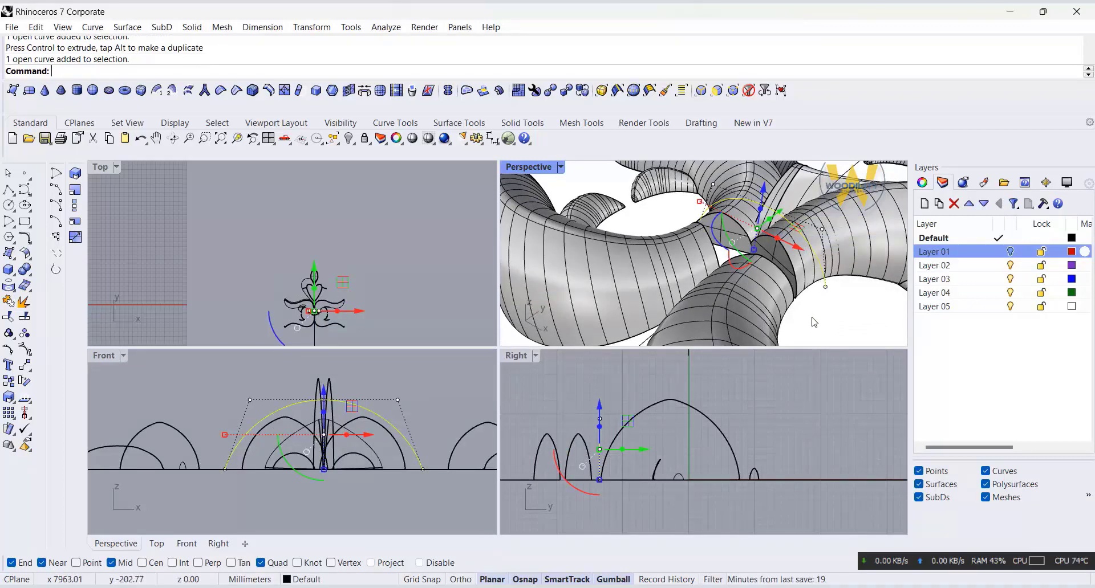
Step: Draw a circle of about 161 mm radius centred on the arc's right end in the Top view
{"action": "left_click", "coordinate": [9, 206]}
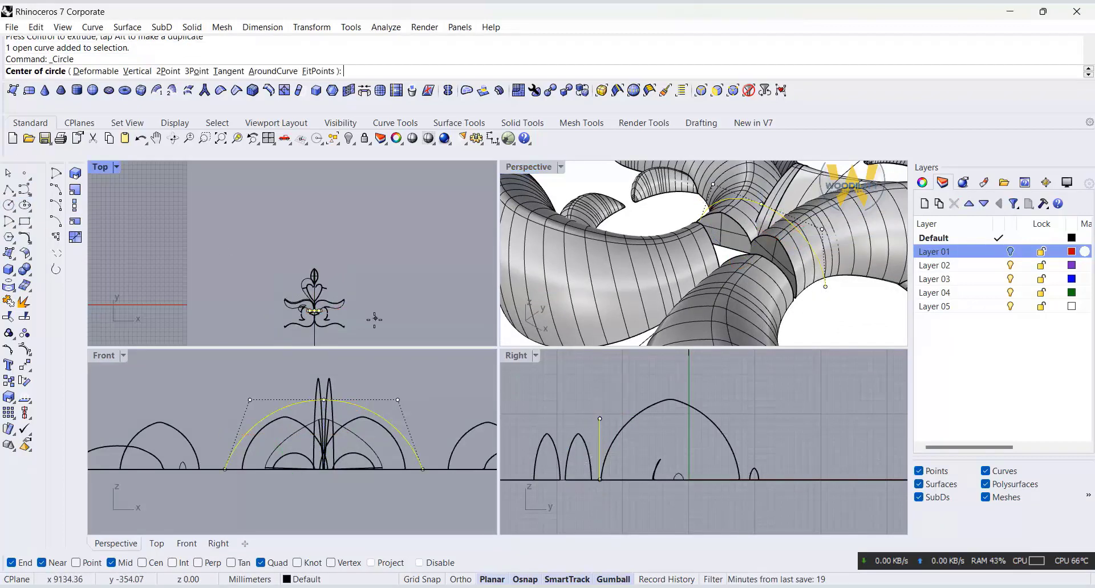
{"action": "scroll", "coordinate": [296, 297], "scroll_direction": "up", "scroll_amount": 5}
{"action": "left_click", "coordinate": [377, 243]}
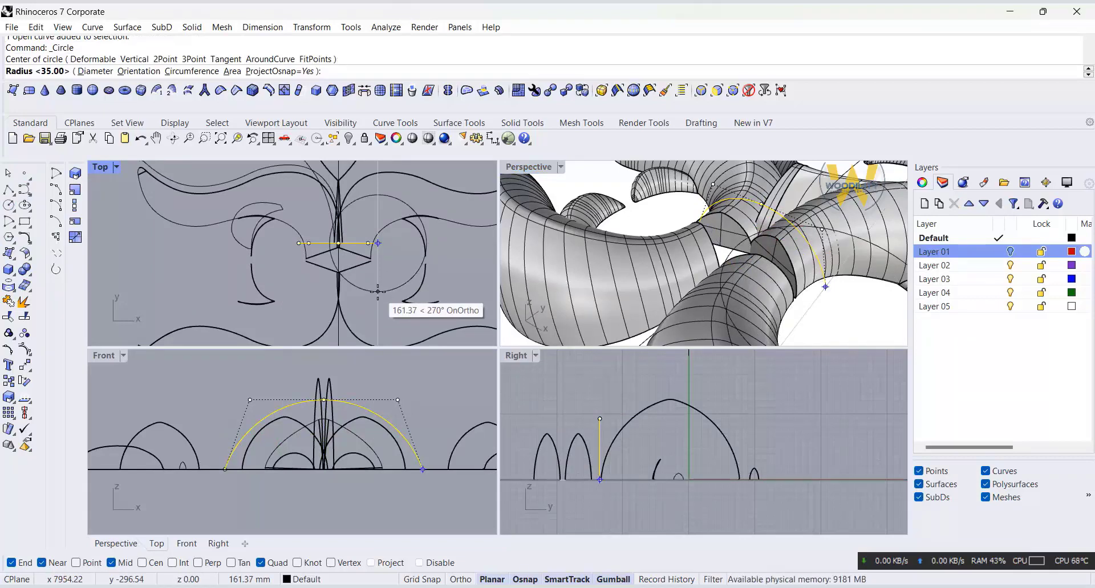
{"action": "left_click", "coordinate": [377, 292]}
{"action": "left_click", "coordinate": [382, 290]}
Step: Scale the circle down to a small upright ellipse and move it just below the arc's right end
{"action": "left_click_drag", "start_coordinate": [338, 243], "coordinate": [367, 244]}
{"action": "left_click_drag", "start_coordinate": [377, 203], "coordinate": [372, 253]}
{"action": "scroll", "coordinate": [607, 228], "scroll_direction": "down", "scroll_amount": 5}
{"action": "right_click_drag", "start_coordinate": [608, 228], "coordinate": [593, 236]}
{"action": "left_click_drag", "start_coordinate": [378, 340], "coordinate": [406, 299]}
{"action": "left_click", "coordinate": [24, 365]}
{"action": "left_click", "coordinate": [378, 266]}
{"action": "left_click", "coordinate": [377, 244]}
{"action": "scroll", "coordinate": [352, 268], "scroll_direction": "up", "scroll_amount": 6}
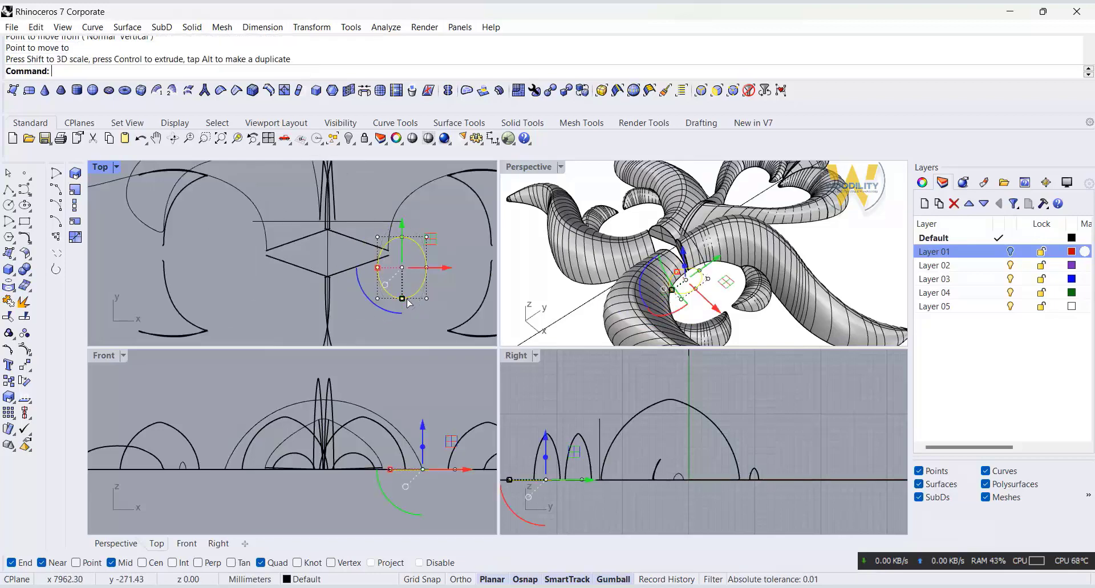
Step: Narrow and lengthen the ellipse, and move its upper quadrant onto the arc's right end
{"action": "left_click", "coordinate": [24, 364]}
{"action": "left_click", "coordinate": [402, 236]}
{"action": "left_click", "coordinate": [402, 221]}
{"action": "left_click_drag", "start_coordinate": [378, 252], "coordinate": [389, 252]}
{"action": "left_click_drag", "start_coordinate": [402, 283], "coordinate": [402, 291]}
{"action": "left_click", "coordinate": [24, 365]}
{"action": "left_click", "coordinate": [402, 214]}
{"action": "left_click", "coordinate": [402, 221]}
Step: Mirror a copy of the arc across a horizontal line through the middle of the leaf junction in the Top view
{"action": "left_click", "coordinate": [369, 221]}
{"action": "type", "text": "M"}
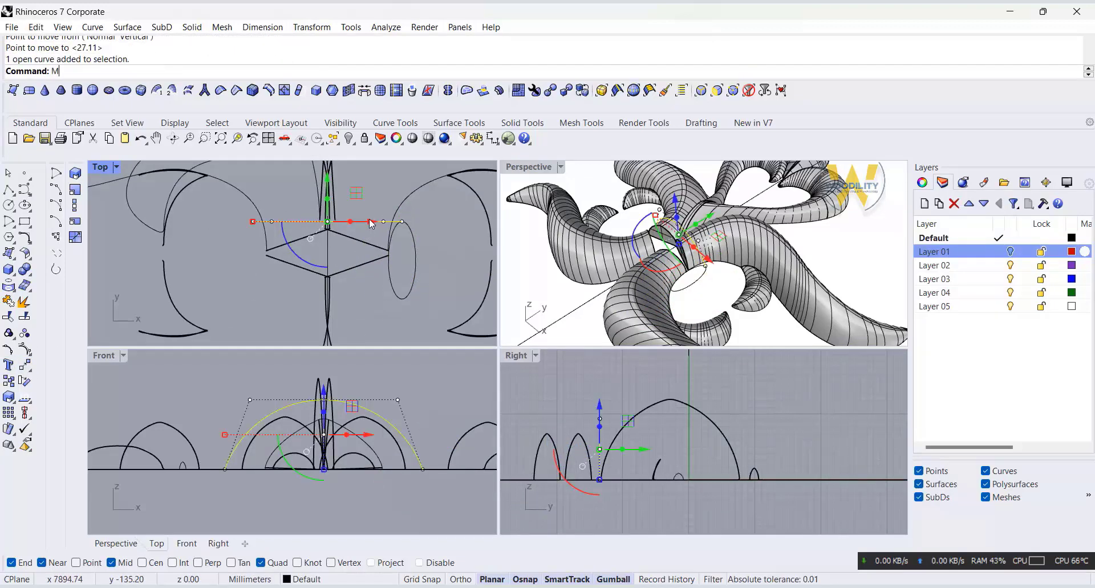
{"action": "type", "text": "i"}
{"action": "key", "text": "Return"}
{"action": "scroll", "coordinate": [390, 252], "scroll_direction": "up", "scroll_amount": 12}
{"action": "left_click", "coordinate": [375, 254]}
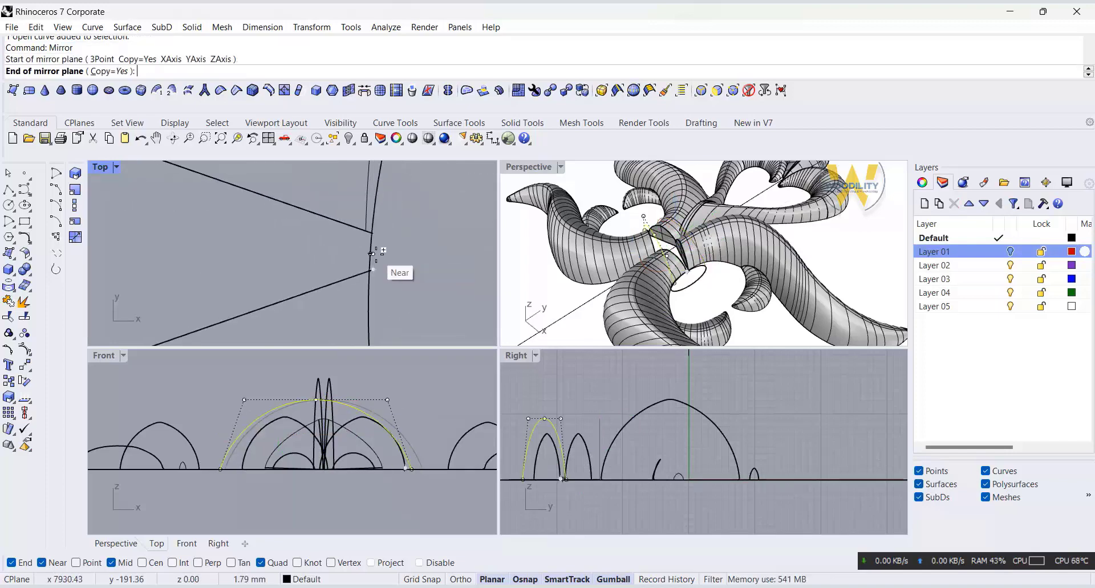
{"action": "scroll", "coordinate": [375, 254], "scroll_direction": "down", "scroll_amount": 13}
{"action": "left_click", "coordinate": [458, 251], "text": "shift"}
Step: Scale the ellipse vertically from its upper quadrant so its lower quadrant meets the mirrored arc's end
{"action": "left_click", "coordinate": [415, 244]}
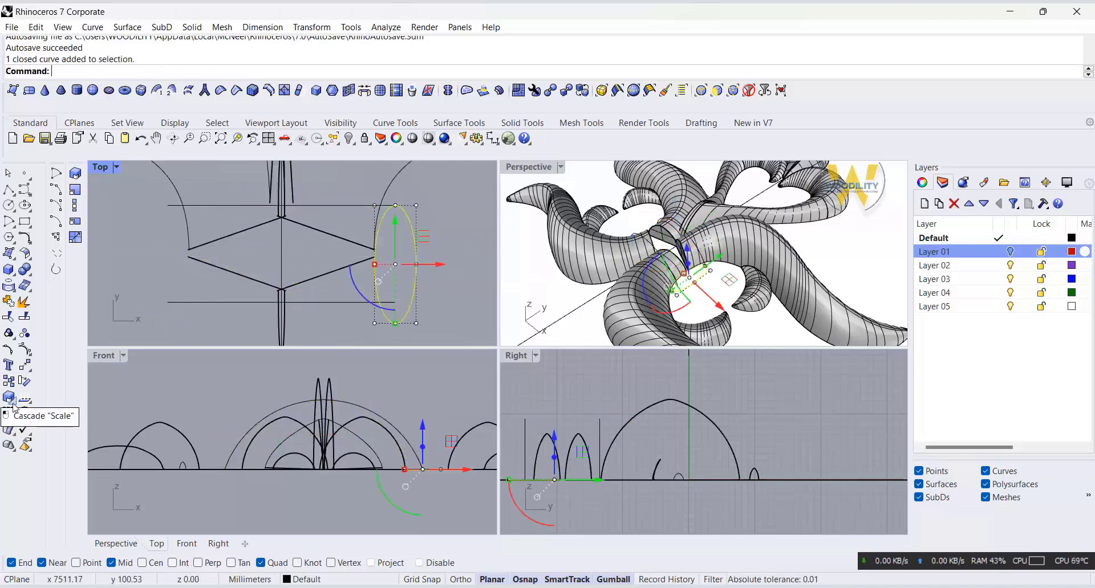
{"action": "left_click", "coordinate": [12, 403]}
{"action": "left_click", "coordinate": [395, 205]}
{"action": "left_click", "coordinate": [395, 323]}
{"action": "left_click", "coordinate": [440, 301]}
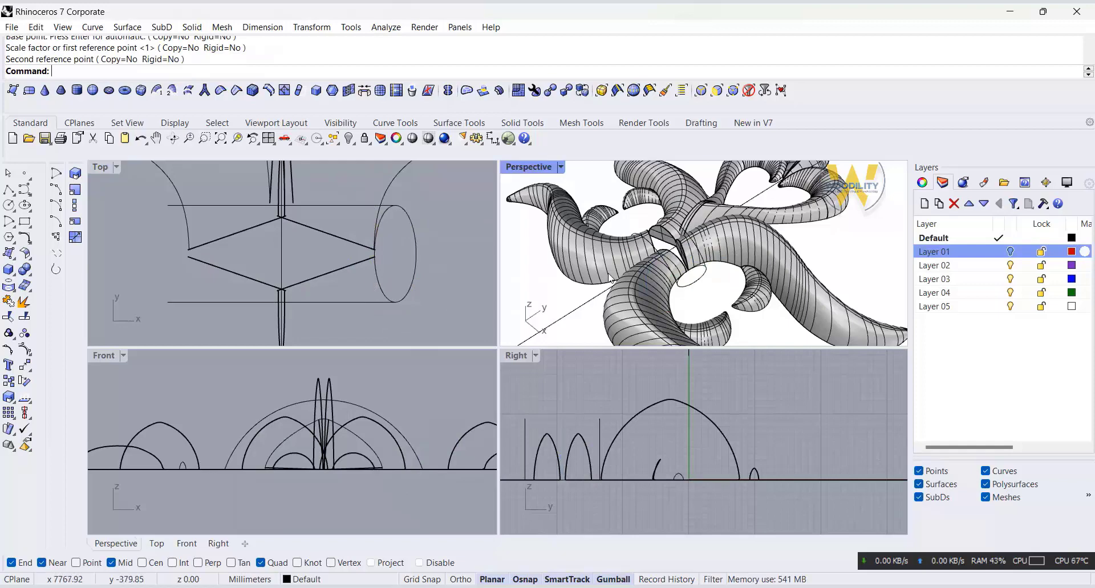
Step: Try sweeping the ellipse along the two arcs with Sweep 2 Rails, and undo the sweep
{"action": "right_click_drag", "start_coordinate": [610, 279], "coordinate": [649, 279]}
{"action": "left_click", "coordinate": [135, 28]}
{"action": "left_click", "coordinate": [159, 89]}
{"action": "left_click", "coordinate": [720, 251]}
{"action": "left_click", "coordinate": [707, 281]}
{"action": "left_click", "coordinate": [735, 284]}
{"action": "key", "text": "Return"}
{"action": "key", "text": "Return"}
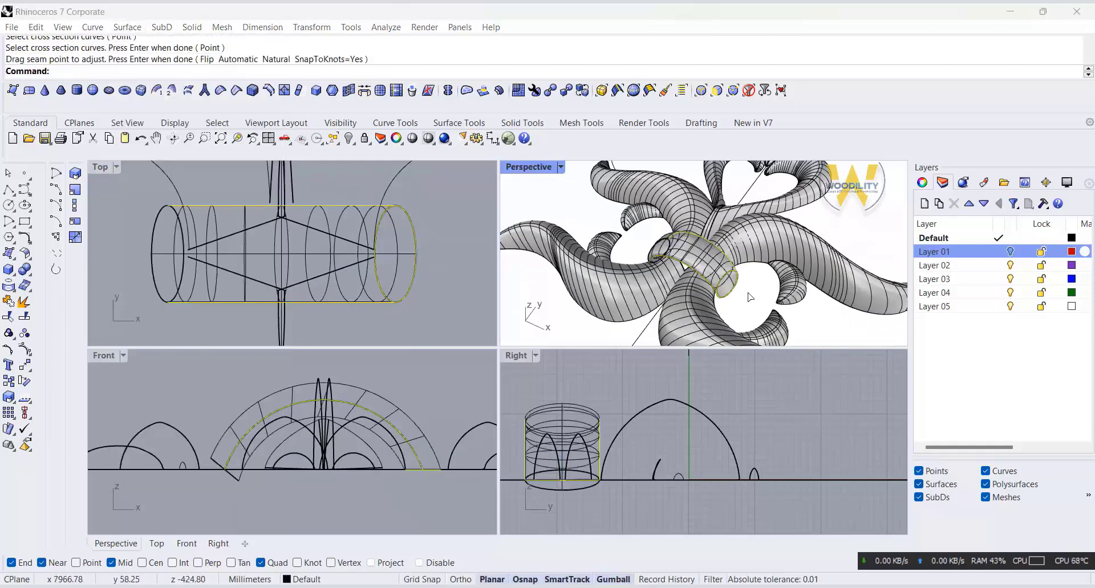
{"action": "key", "text": "Return"}
{"action": "right_click_drag", "start_coordinate": [718, 302], "coordinate": [666, 323]}
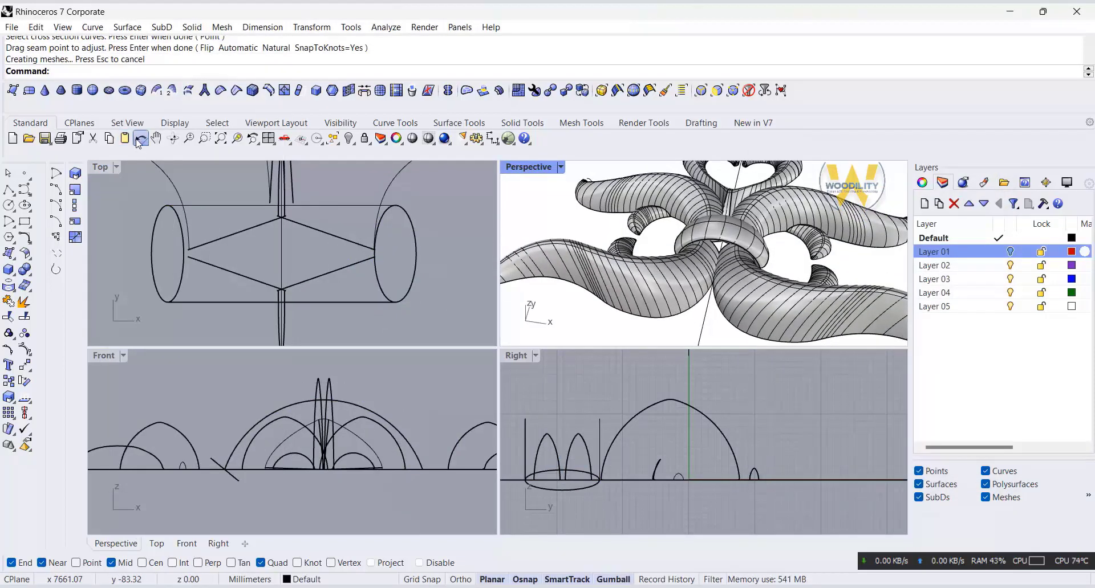
{"action": "left_click", "coordinate": [137, 140]}
Step: Try to raise the upper control points of both arcs in the Front view
{"action": "left_click", "coordinate": [360, 406]}
{"action": "left_click_drag", "start_coordinate": [368, 396], "coordinate": [350, 408]}
{"action": "key", "text": "F10"}
{"action": "left_click_drag", "start_coordinate": [188, 387], "coordinate": [471, 412]}
{"action": "right_click_drag", "start_coordinate": [348, 401], "coordinate": [337, 401]}
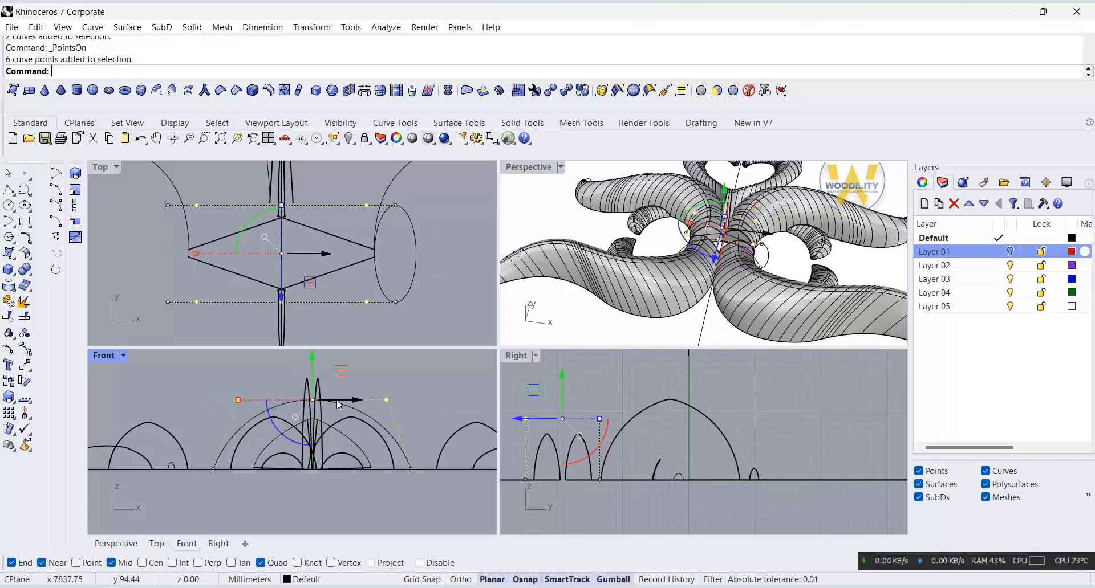
{"action": "left_click_drag", "start_coordinate": [312, 356], "coordinate": [420, 366]}
{"action": "key", "text": "Escape"}
{"action": "key", "text": "Escape"}
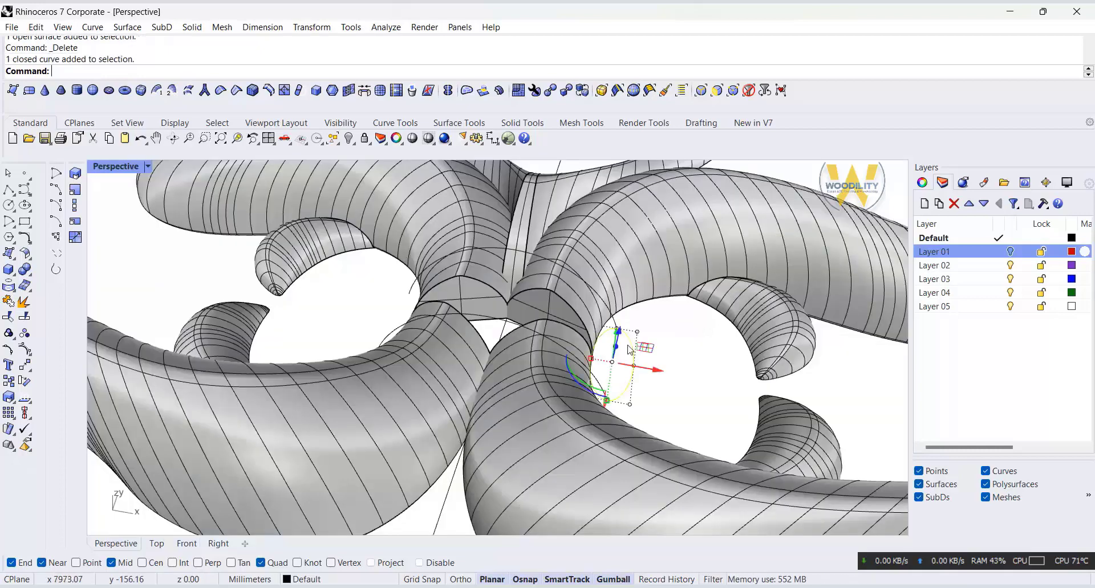
Step: Turn off the arcs' control points and widen the ellipse at their right end
{"action": "left_click_drag", "start_coordinate": [588, 359], "coordinate": [585, 358]}
{"action": "key", "text": "Escape"}
{"action": "mouse_move", "coordinate": [691, 375]}
{"action": "right_mouse_down"}
{"action": "mouse_move", "coordinate": [665, 366]}
{"action": "mouse_move", "coordinate": [683, 385]}
{"action": "right_mouse_up"}
Step: Try a two-rail sweep of the widened ellipse along both arcs, and undo it
{"action": "left_click", "coordinate": [127, 27]}
{"action": "left_click", "coordinate": [141, 89]}
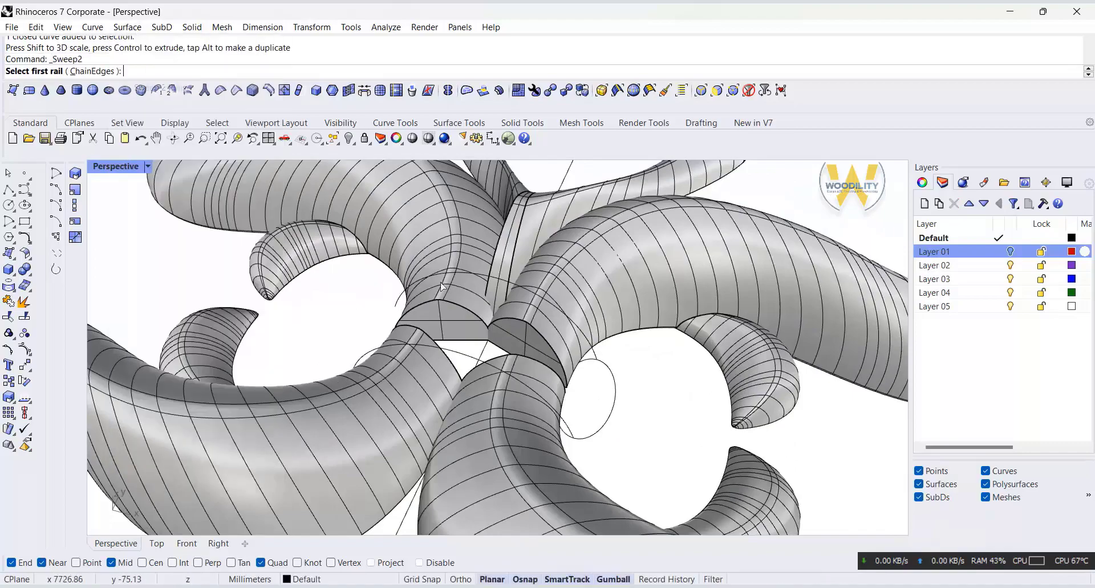
{"action": "left_click", "coordinate": [516, 281]}
{"action": "left_click", "coordinate": [502, 367]}
{"action": "left_click", "coordinate": [613, 409]}
{"action": "right_click", "coordinate": [631, 416]}
{"action": "right_click", "coordinate": [638, 417]}
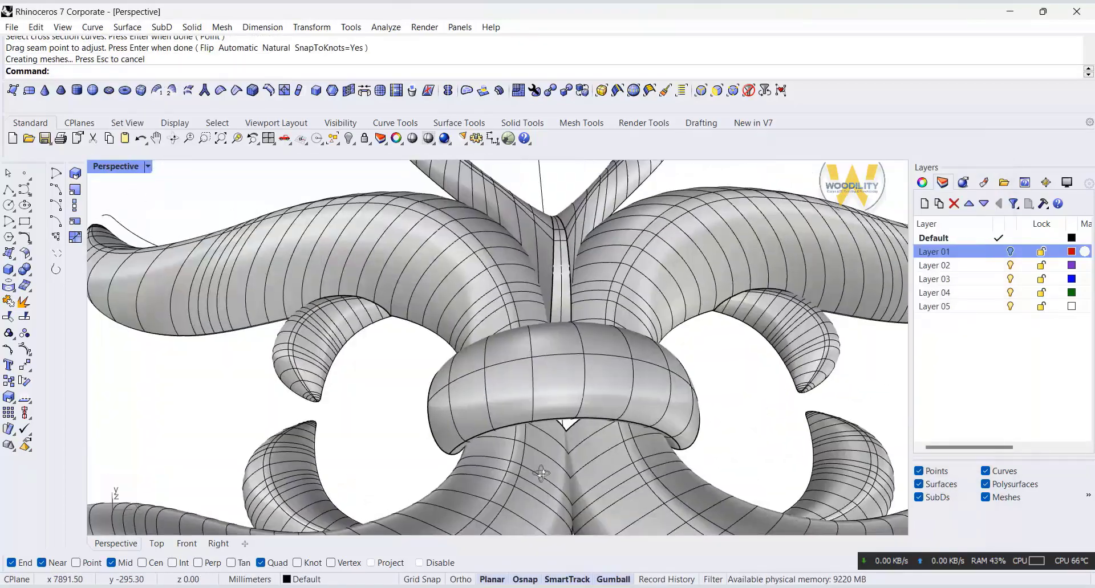
{"action": "left_click", "coordinate": [141, 139]}
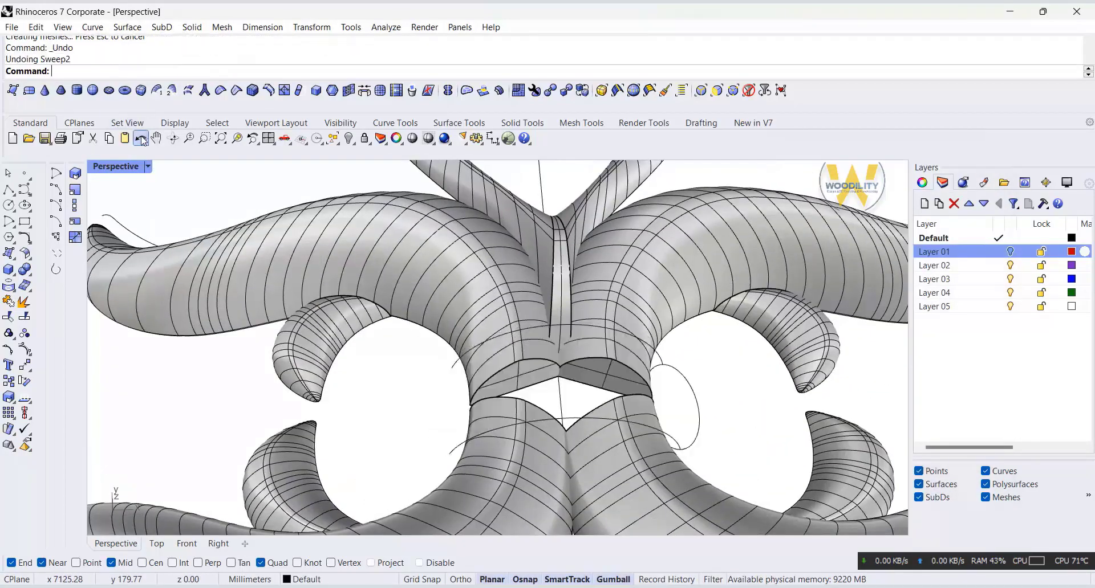
Step: Mirror a copy of the ellipse across the vertical stem line to the other end of the arcs
{"action": "left_click", "coordinate": [700, 418]}
{"action": "left_click", "coordinate": [192, 543]}
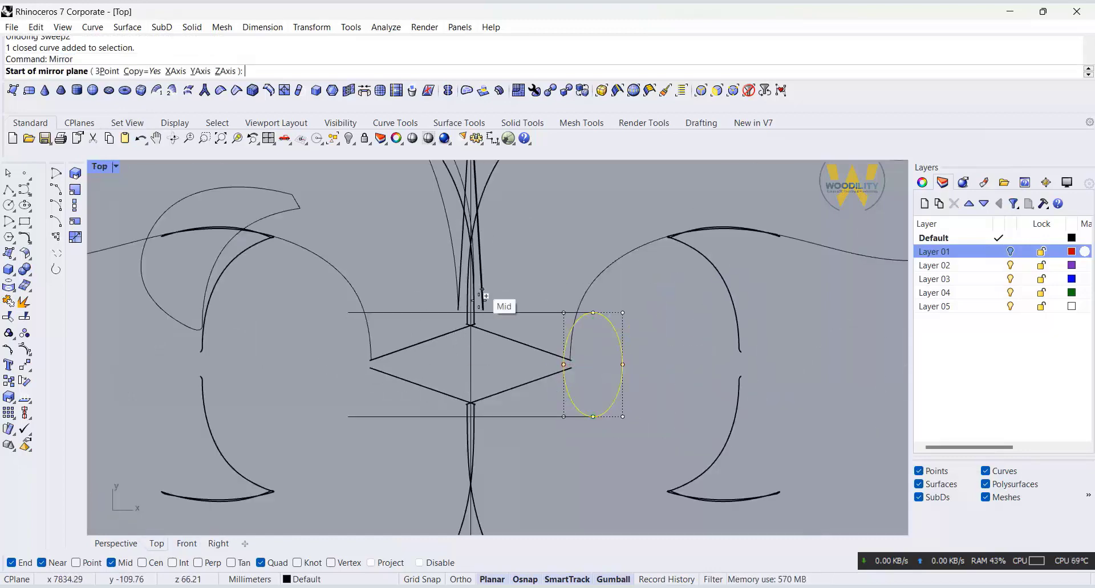
{"action": "left_click", "coordinate": [479, 467]}
{"action": "left_click", "coordinate": [476, 502]}
{"action": "double_click", "coordinate": [102, 164]}
{"action": "double_click", "coordinate": [528, 169]}
{"action": "right_click_drag", "start_coordinate": [530, 279], "coordinate": [490, 270]}
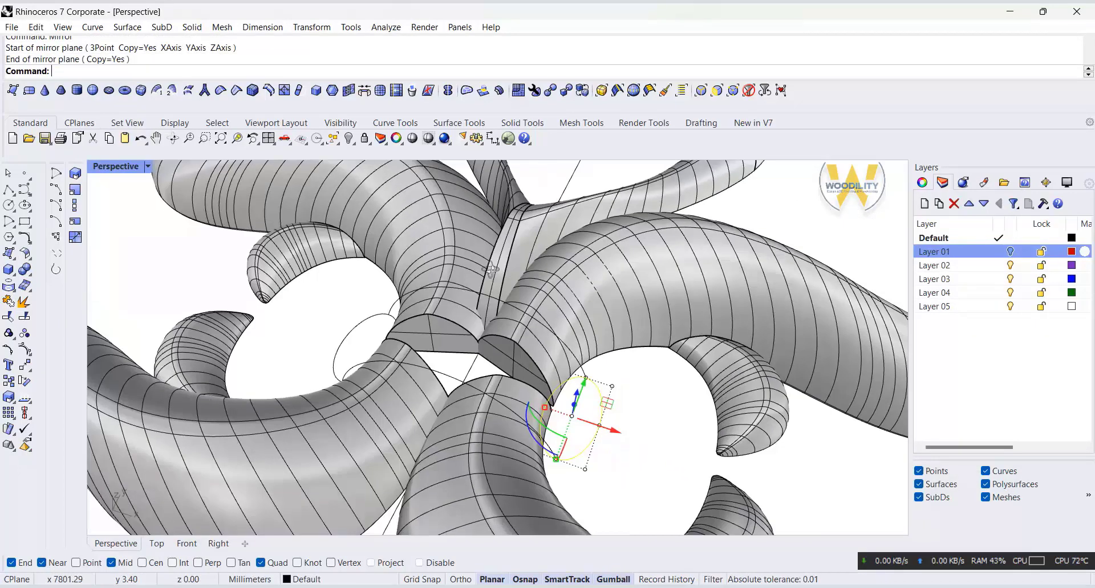
Step: Sweep a central band with Sweep 2 Rails, using both arcs as rails and both ellipses as cross sections, with history recording on
{"action": "left_click", "coordinate": [127, 27]}
{"action": "left_click", "coordinate": [165, 81]}
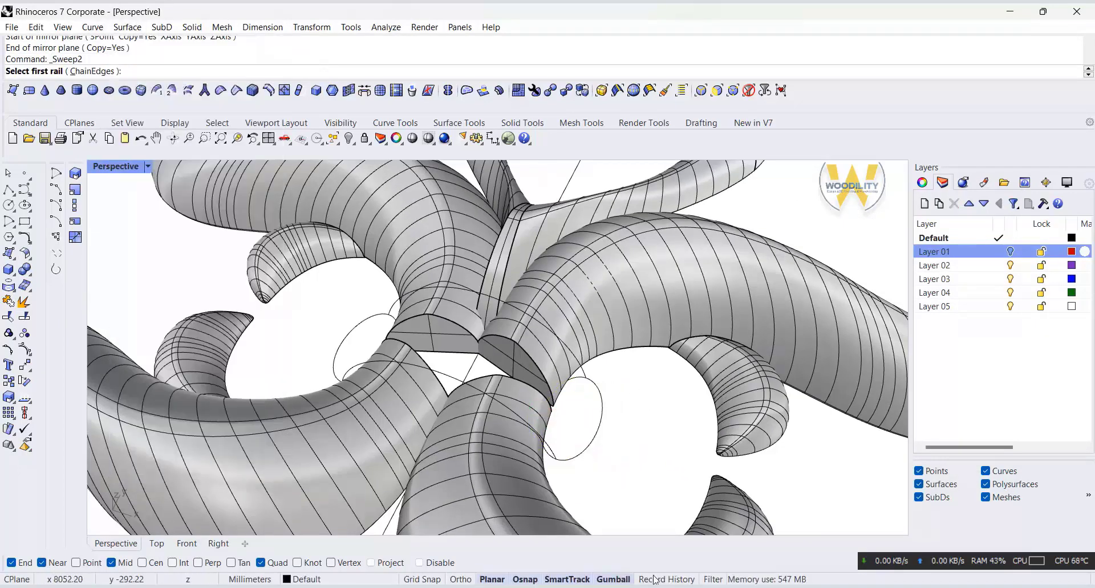
{"action": "left_click", "coordinate": [569, 352]}
{"action": "left_click", "coordinate": [542, 446]}
{"action": "left_click", "coordinate": [596, 439]}
{"action": "left_click", "coordinate": [360, 348]}
{"action": "key", "text": "Return"}
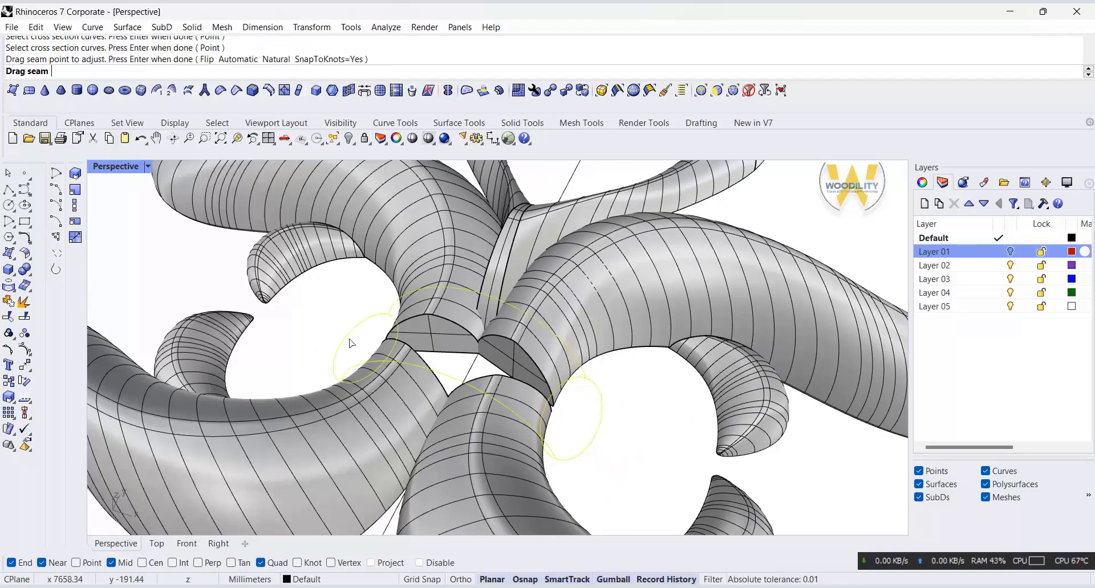
{"action": "key", "text": "Return"}
{"action": "key", "text": "Return"}
{"action": "right_click_drag", "start_coordinate": [354, 342], "coordinate": [700, 378]}
{"action": "scroll", "coordinate": [532, 521], "scroll_direction": "down", "scroll_amount": 5}
{"action": "left_click", "coordinate": [629, 319], "text": "shift"}
{"action": "left_click", "coordinate": [613, 360], "text": "shift"}
{"action": "left_click", "coordinate": [636, 393], "text": "shift"}
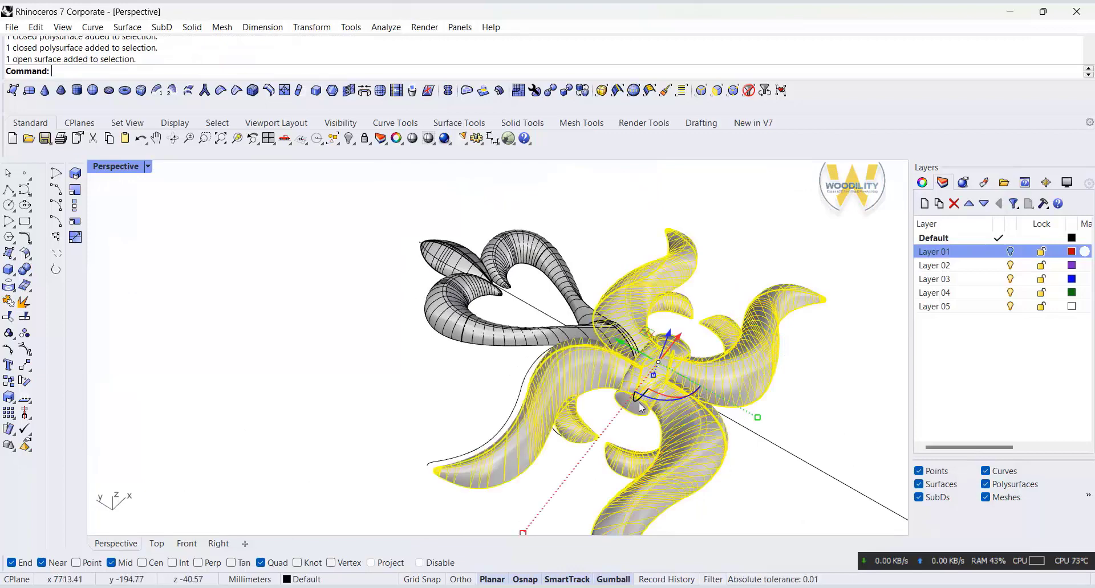
{"action": "key", "text": "Escape"}
Step: Cap the open ends of the swept central band to make it a closed solid
{"action": "left_click", "coordinate": [638, 399]}
{"action": "left_click", "coordinate": [26, 270]}
{"action": "left_click", "coordinate": [59, 289]}
Step: Boolean-union the leaves, the upper heart ornament and the central band into one solid
{"action": "left_click", "coordinate": [582, 341]}
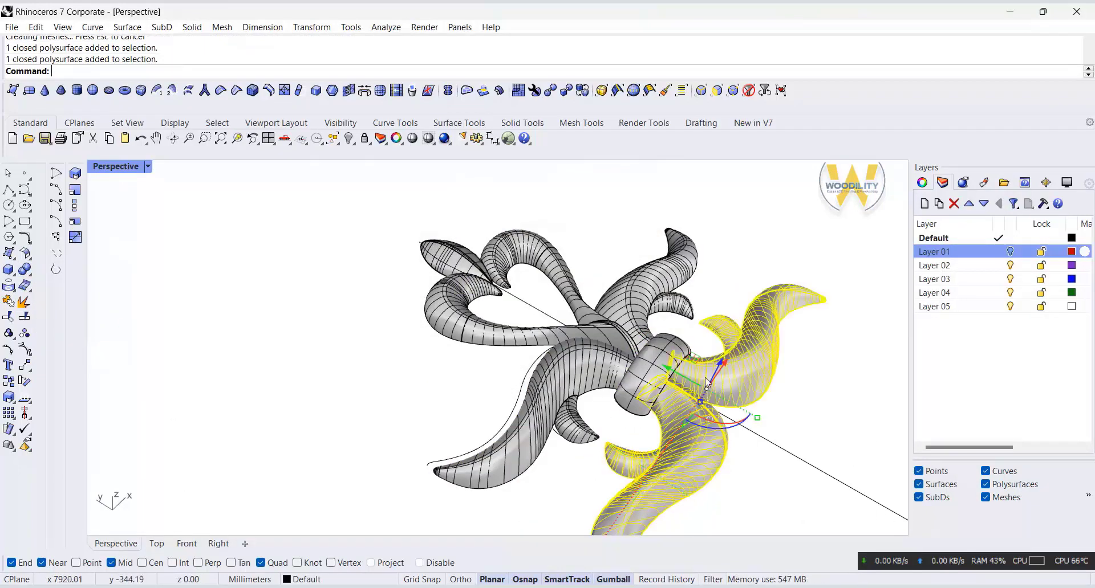
{"action": "left_click", "coordinate": [580, 358], "text": "shift"}
{"action": "left_click", "coordinate": [24, 270]}
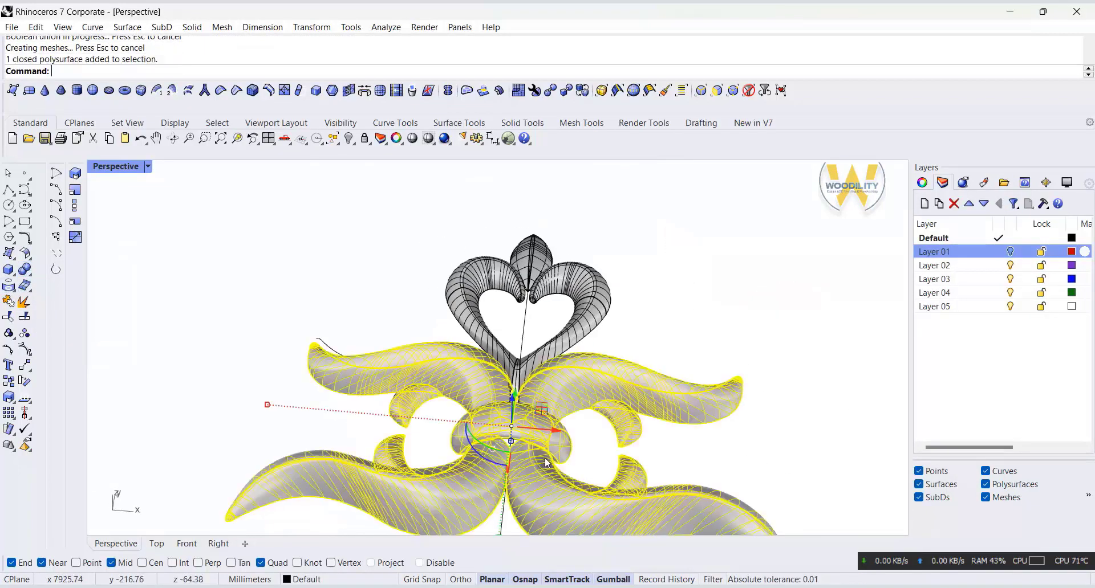
{"action": "left_click", "coordinate": [8, 316]}
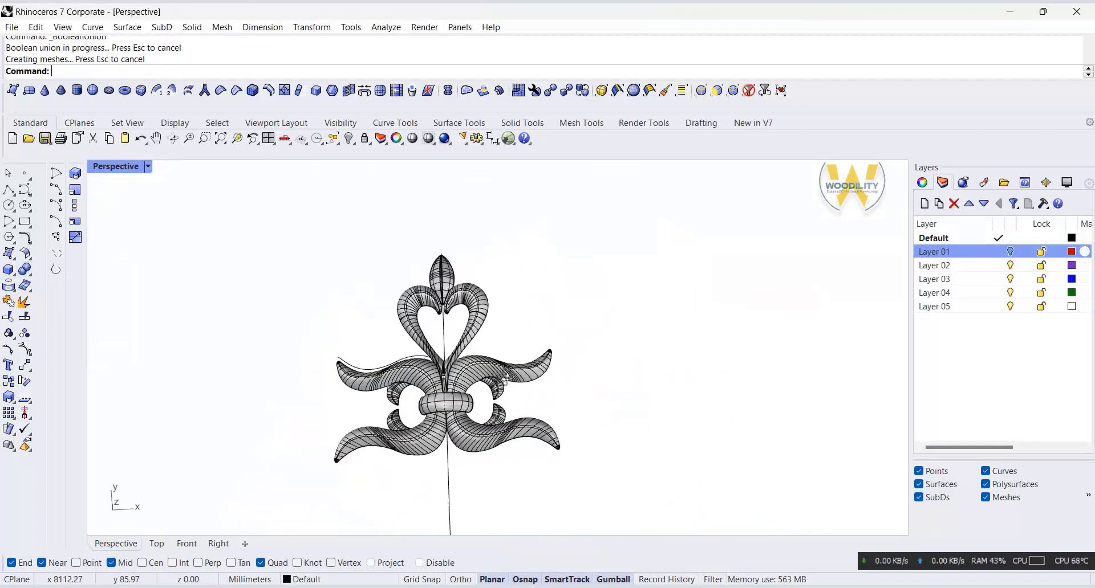
Step: Switch the Perspective view to Rendered display and move all the construction curves to the hidden Layer 01
{"action": "left_click", "coordinate": [148, 166]}
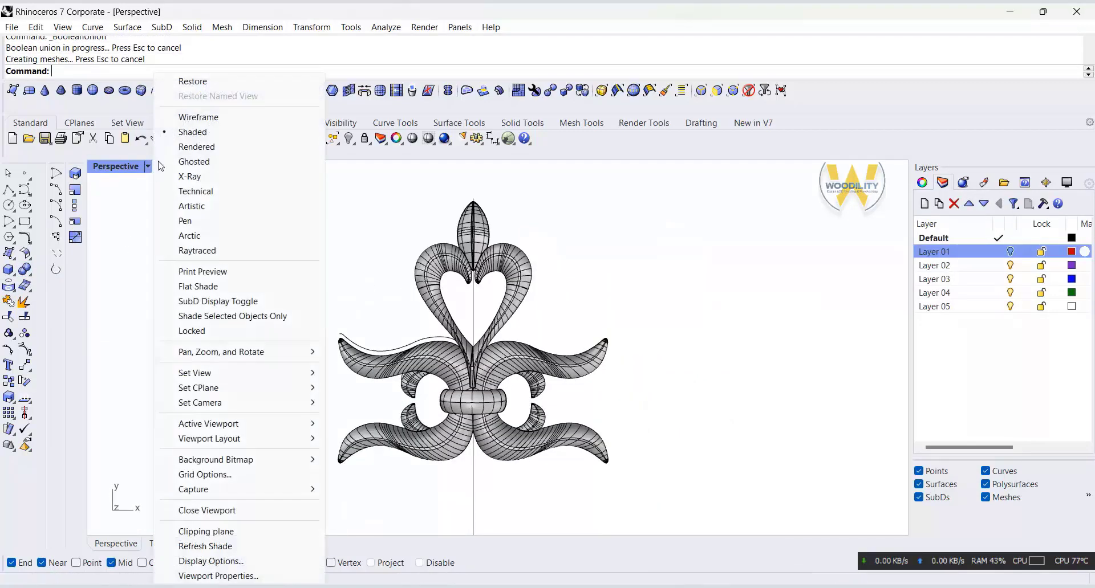
{"action": "left_click", "coordinate": [216, 147]}
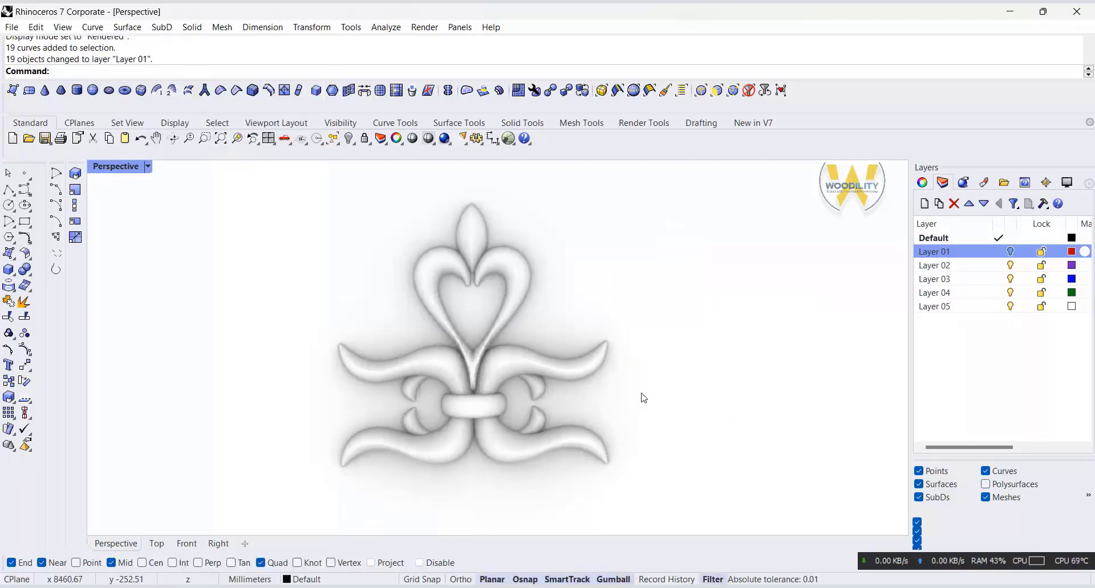
Step: Create a Custom material and assign the Arch_044_042_wood image as its color texture
{"action": "left_click", "coordinate": [994, 187]}
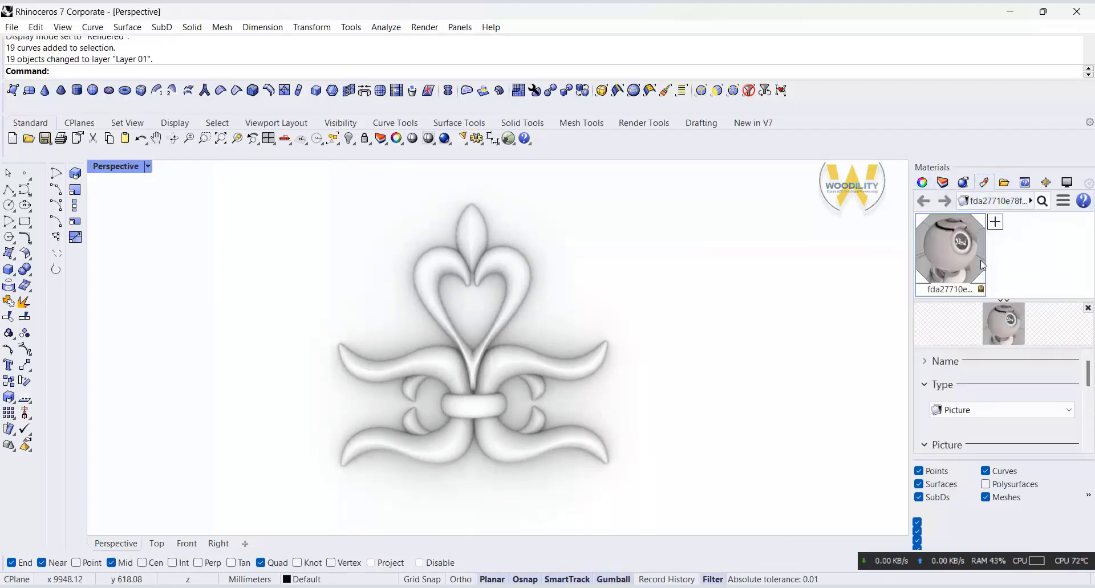
{"action": "left_click", "coordinate": [994, 223]}
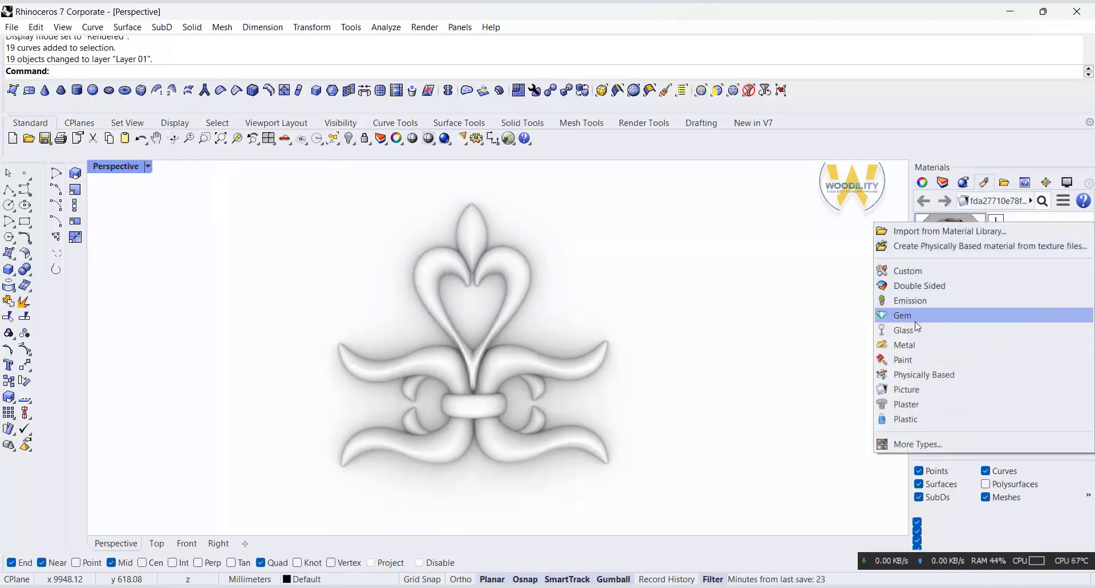
{"action": "left_click", "coordinate": [922, 277]}
{"action": "scroll", "coordinate": [970, 410], "scroll_direction": "down", "scroll_amount": 5}
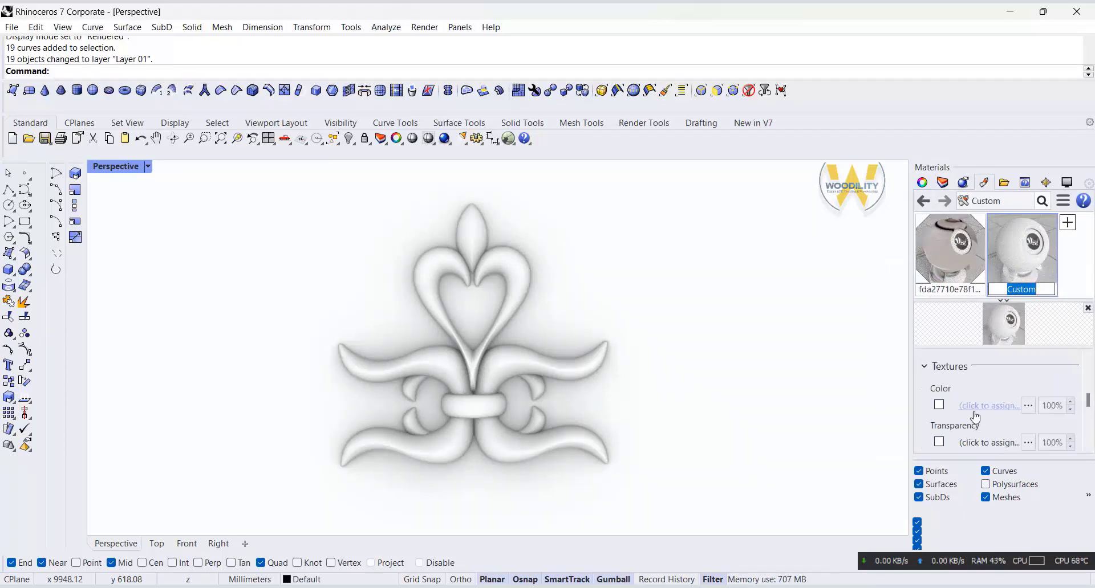
{"action": "left_click", "coordinate": [969, 429]}
{"action": "left_click", "coordinate": [950, 223]}
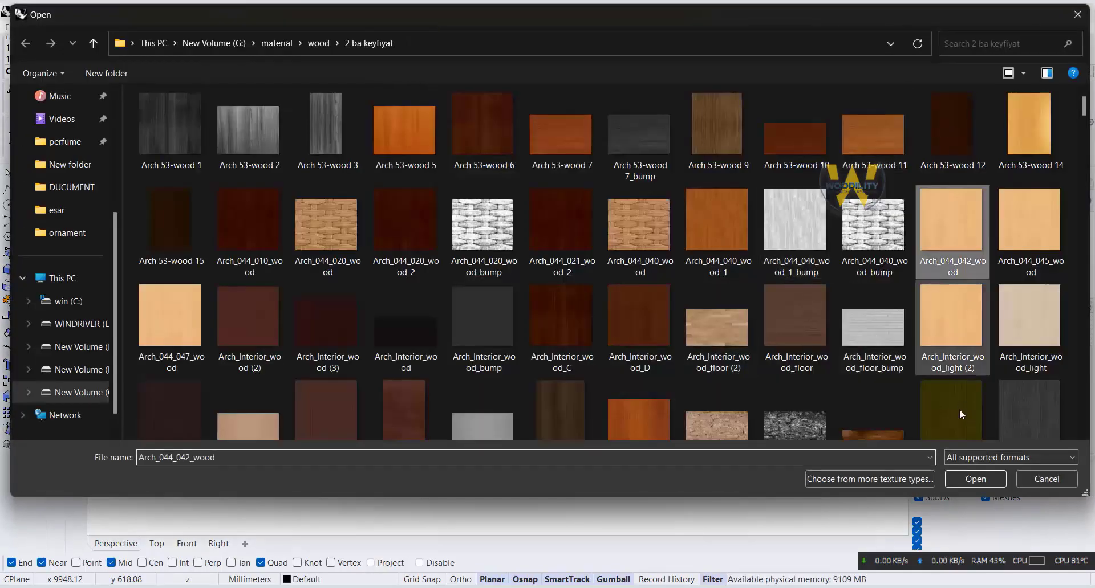
{"action": "left_click", "coordinate": [974, 479]}
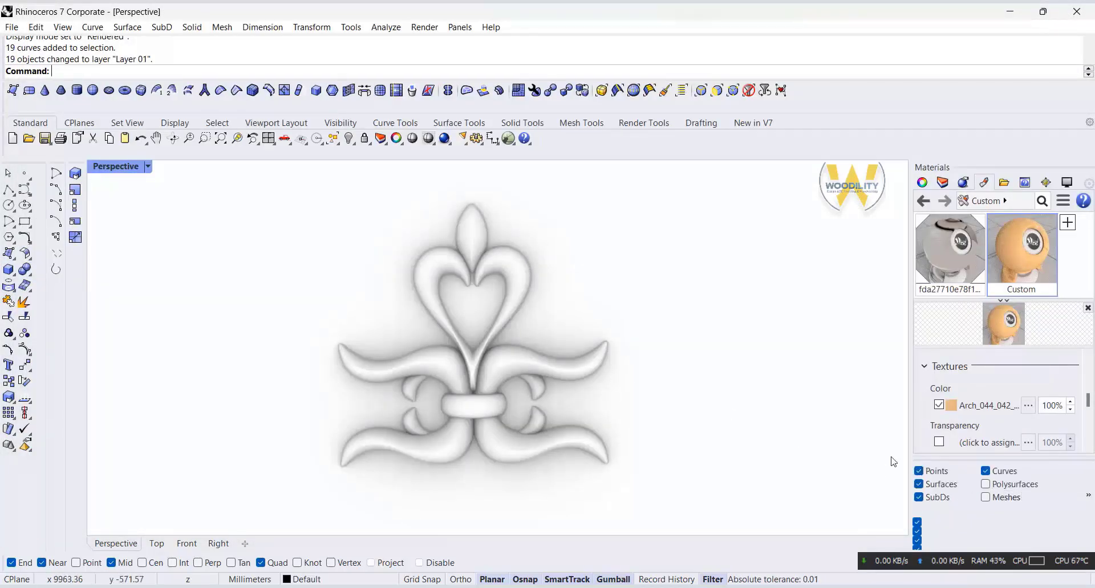
Step: Apply the Custom wood material to the whole ornament and deselect it
{"action": "left_click", "coordinate": [516, 284]}
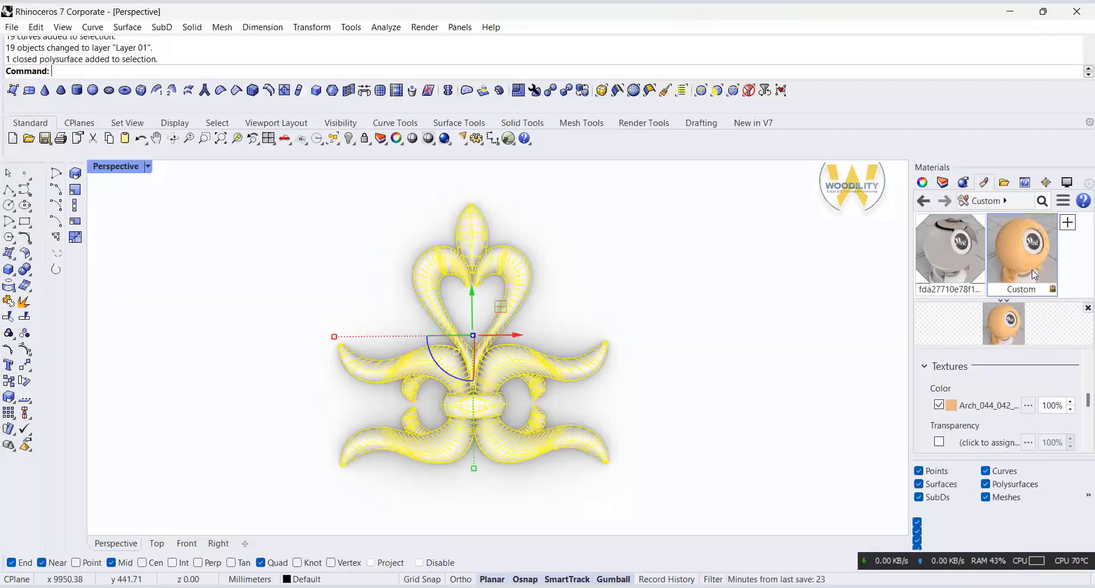
{"action": "right_click", "coordinate": [1021, 251]}
{"action": "left_click", "coordinate": [911, 15]}
{"action": "left_click", "coordinate": [721, 255]}
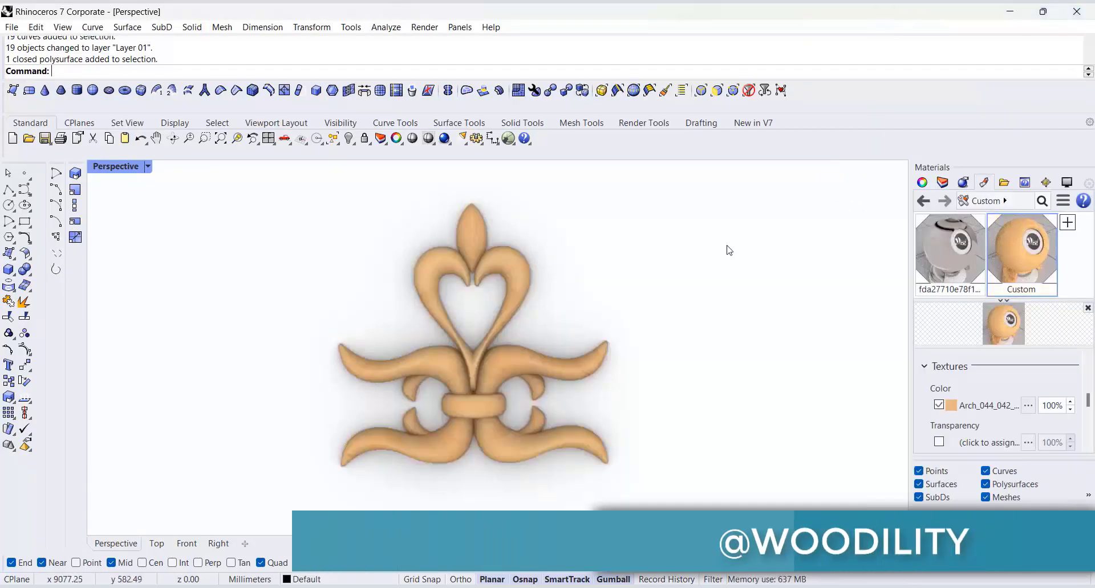